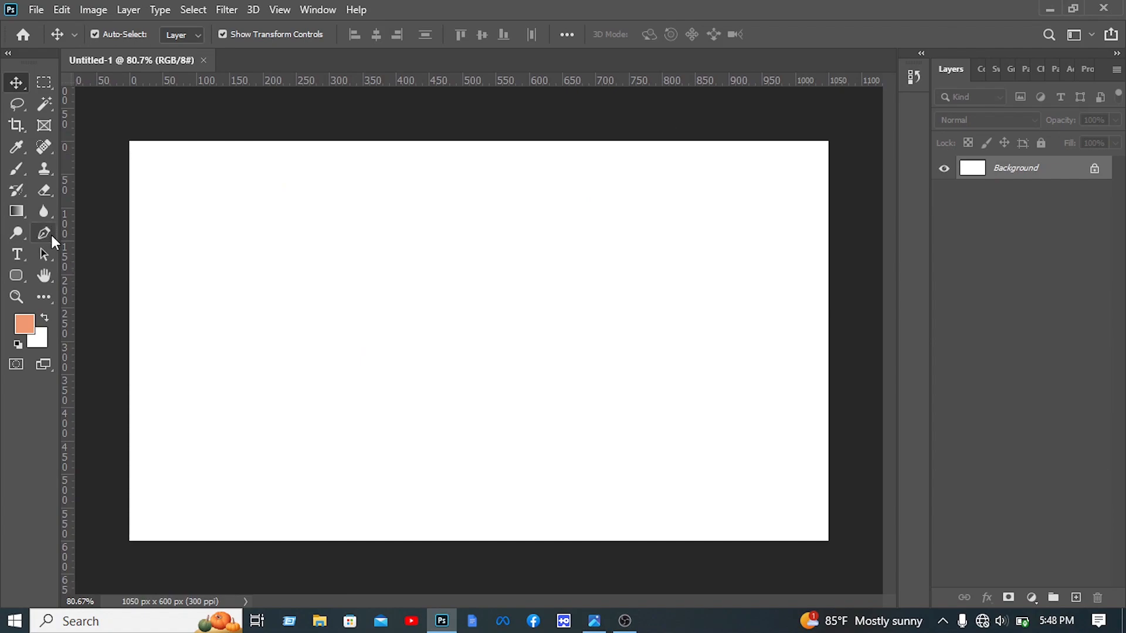
Draw a closed orange wave shape about 616 × 326 px with the Pen tool over the canvas's lower-left corner, rising to a sharp peak.
click(46, 234)
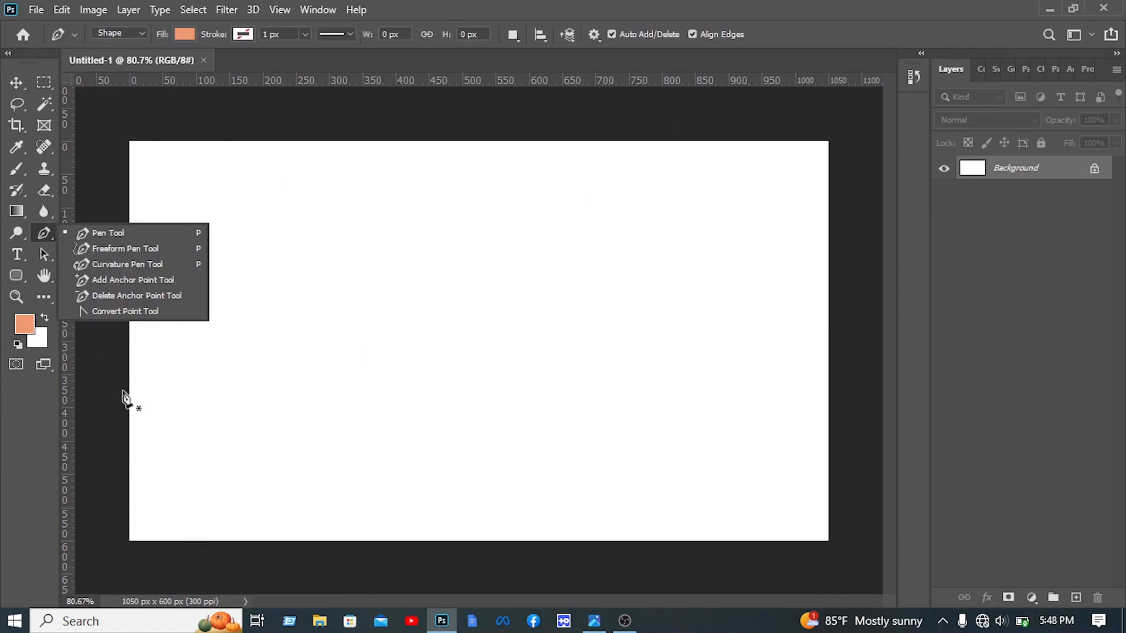
drag(122, 454, 130, 492)
drag(263, 393, 616, 177)
key(space)
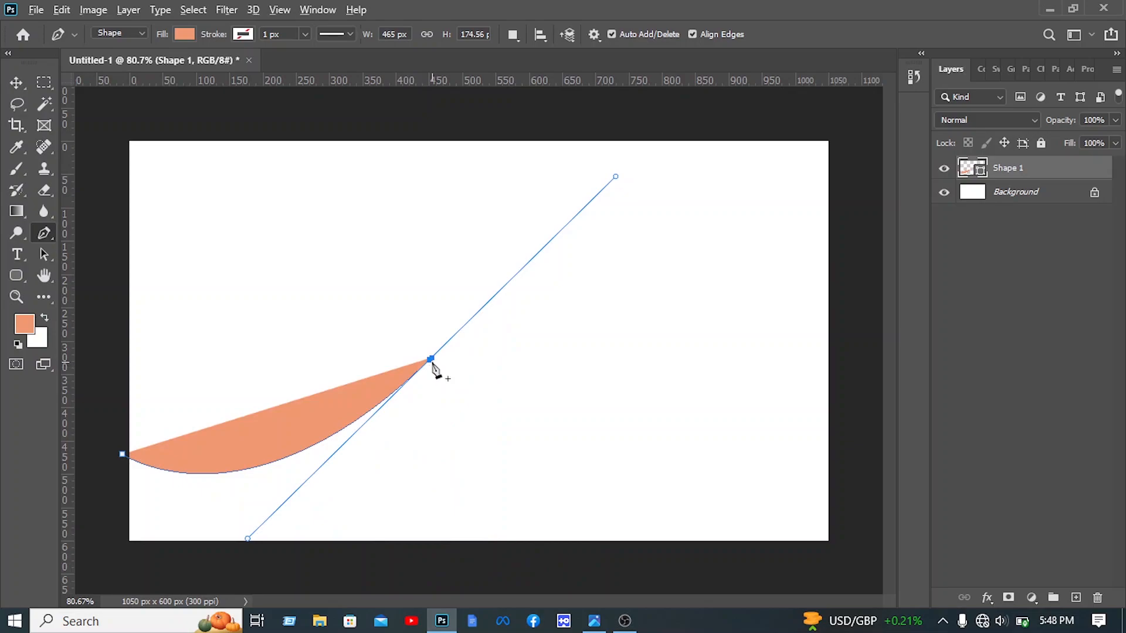
click(432, 358)
drag(502, 560, 687, 549)
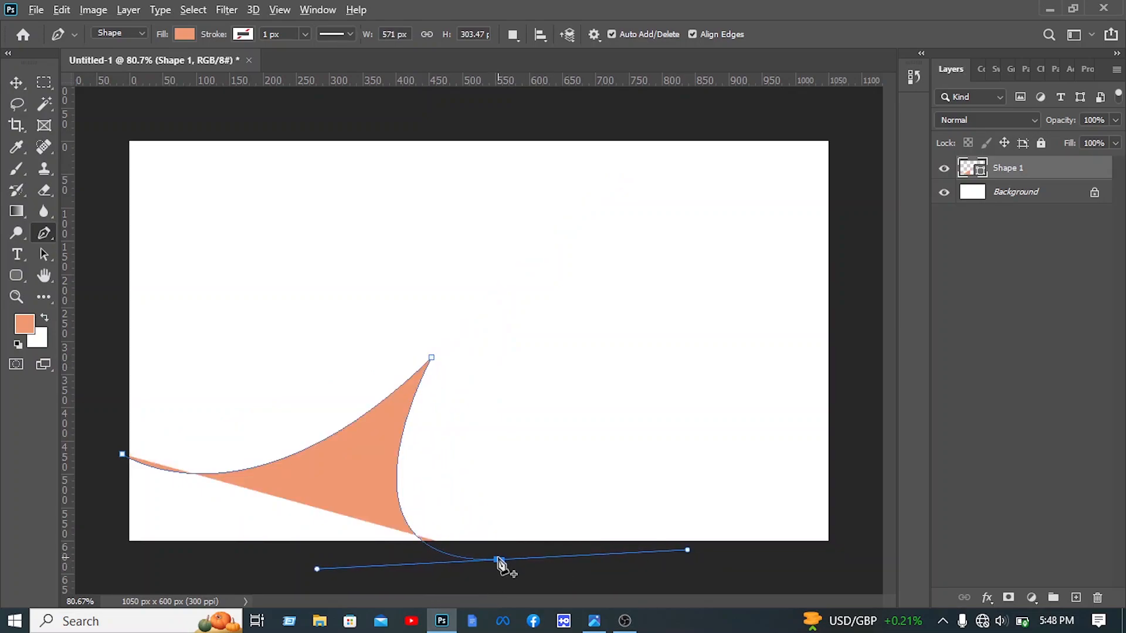
click(502, 560)
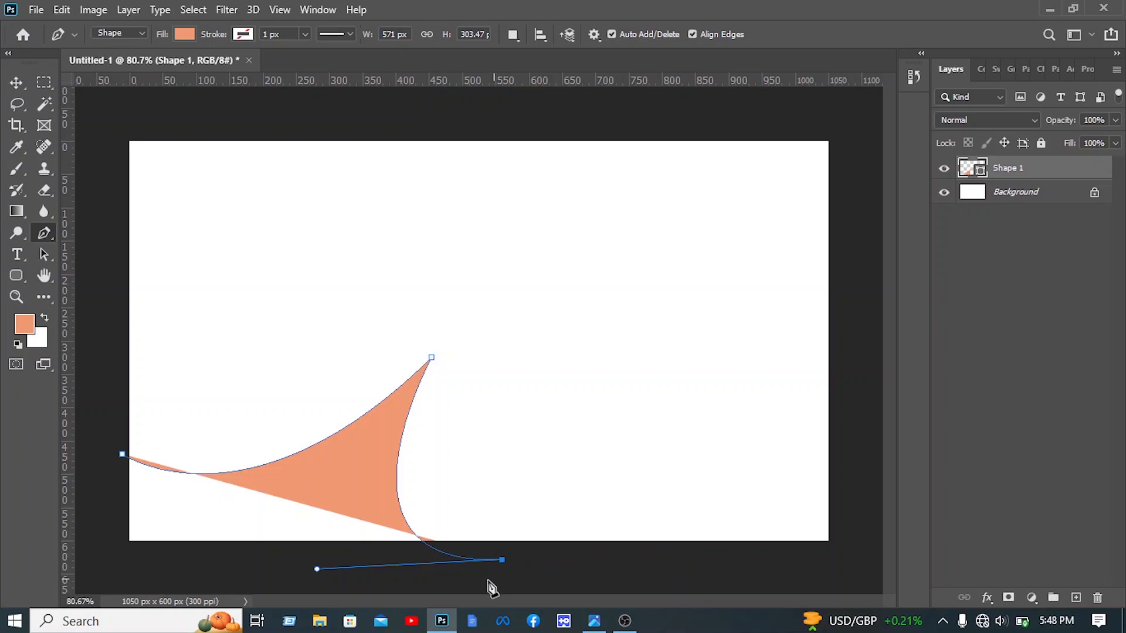
click(91, 575)
click(114, 445)
click(122, 456)
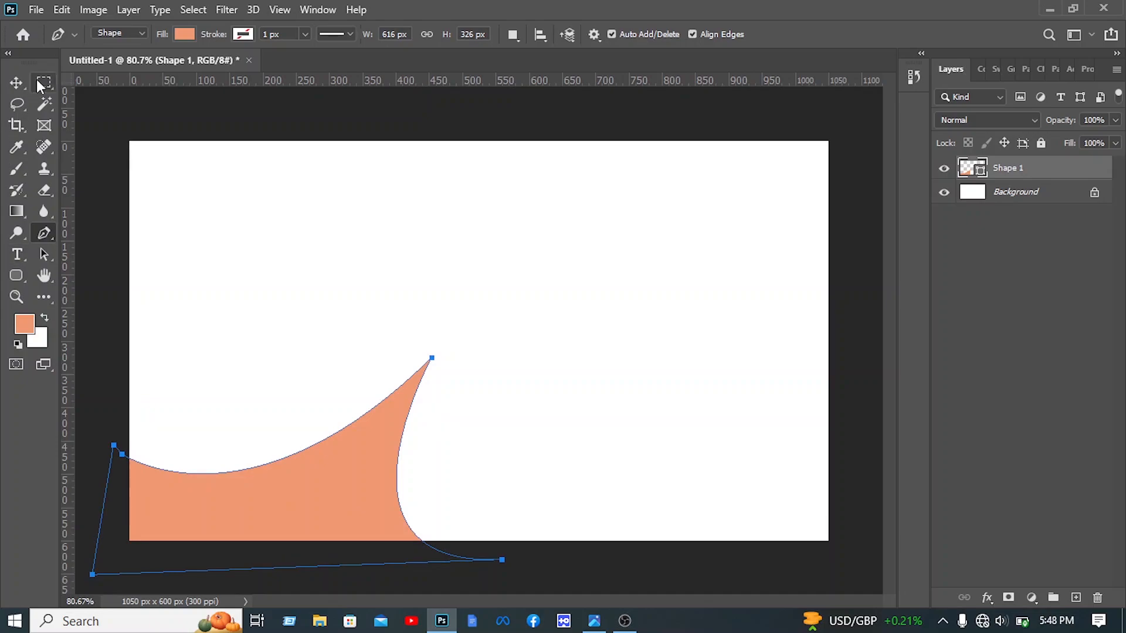
Move the orange wave up, rotate it 4.26°, scale it to 109.49% and align it with the canvas's lower-left corner.
click(17, 82)
drag(360, 505, 364, 480)
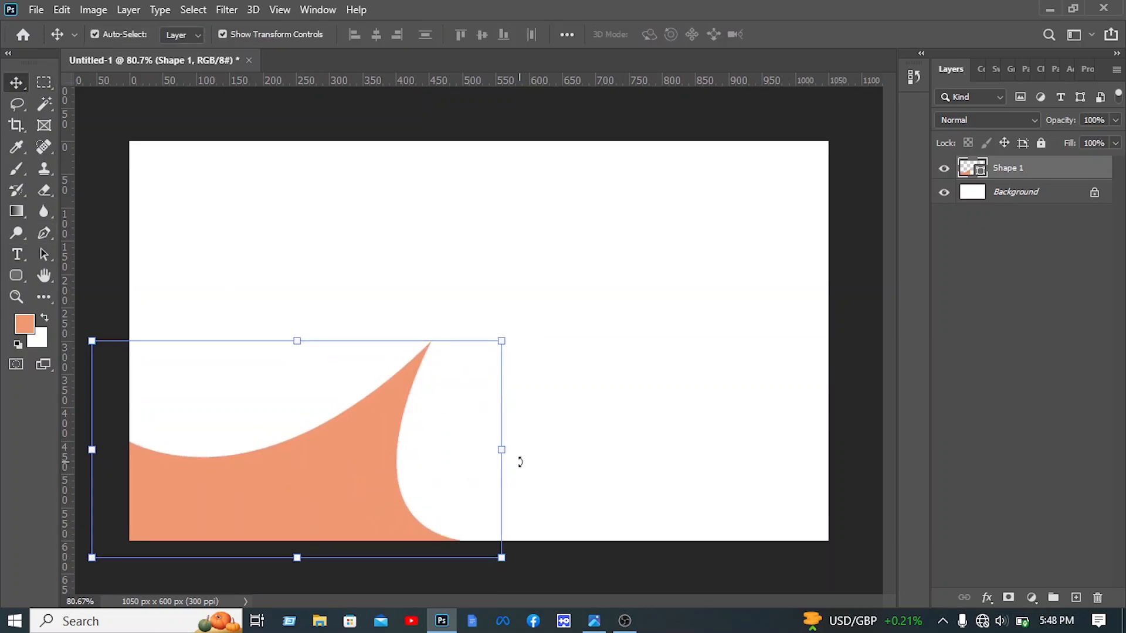
drag(522, 465, 528, 471)
drag(491, 575, 533, 595)
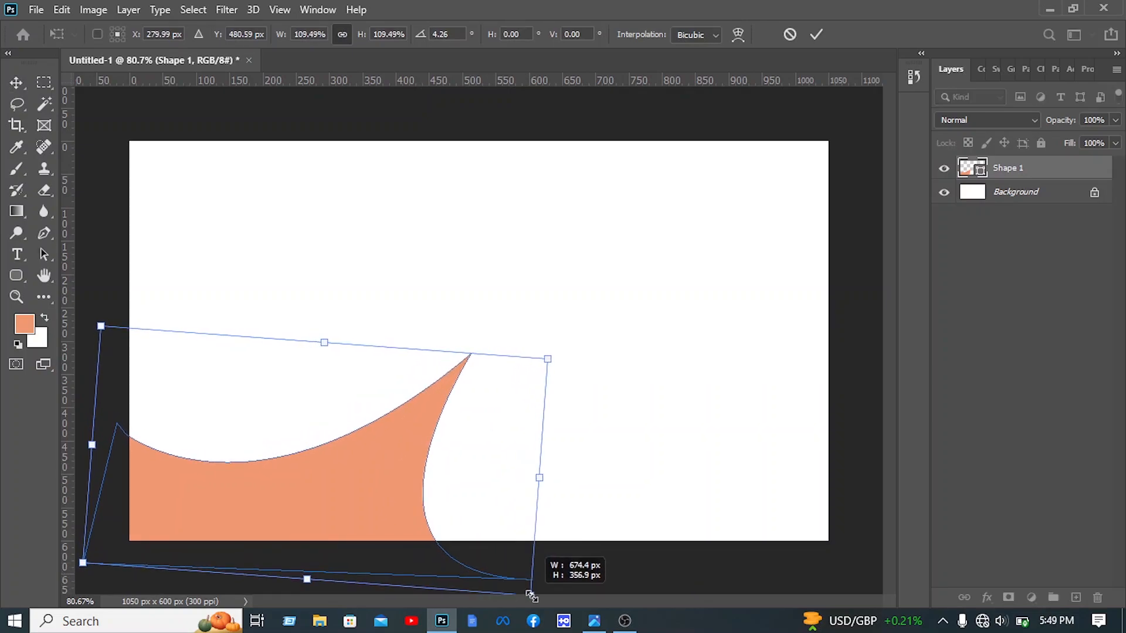
drag(381, 508, 379, 480)
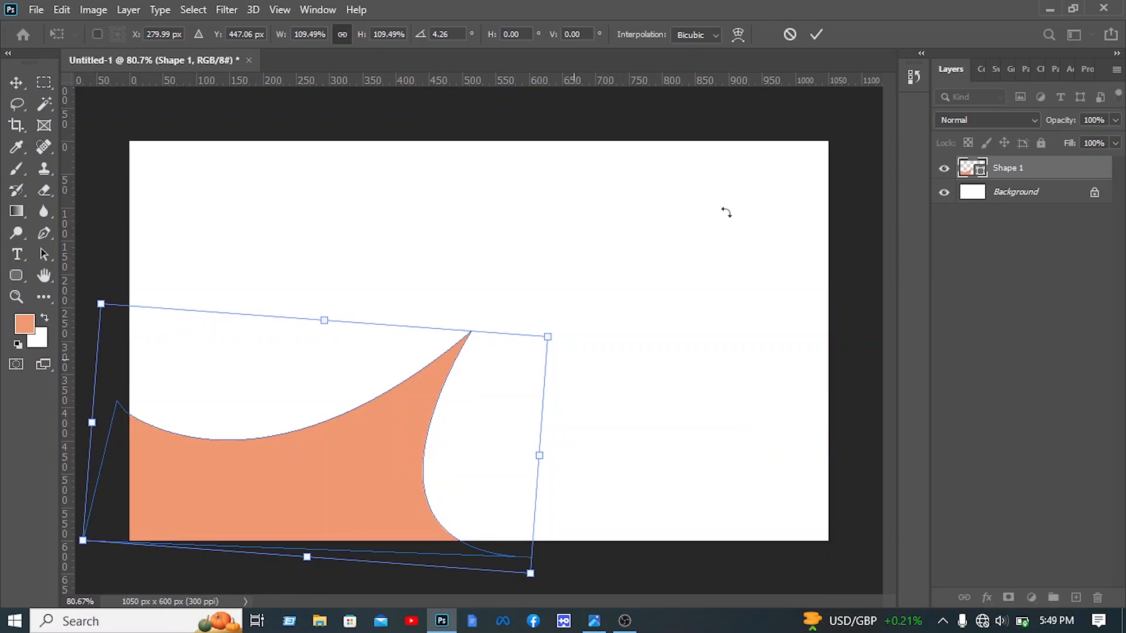
click(815, 33)
Duplicate the orange wave, flip the copy vertically and place it in the canvas's upper-left corner so both peaks meet.
drag(298, 444, 614, 347)
key(ctrl+z)
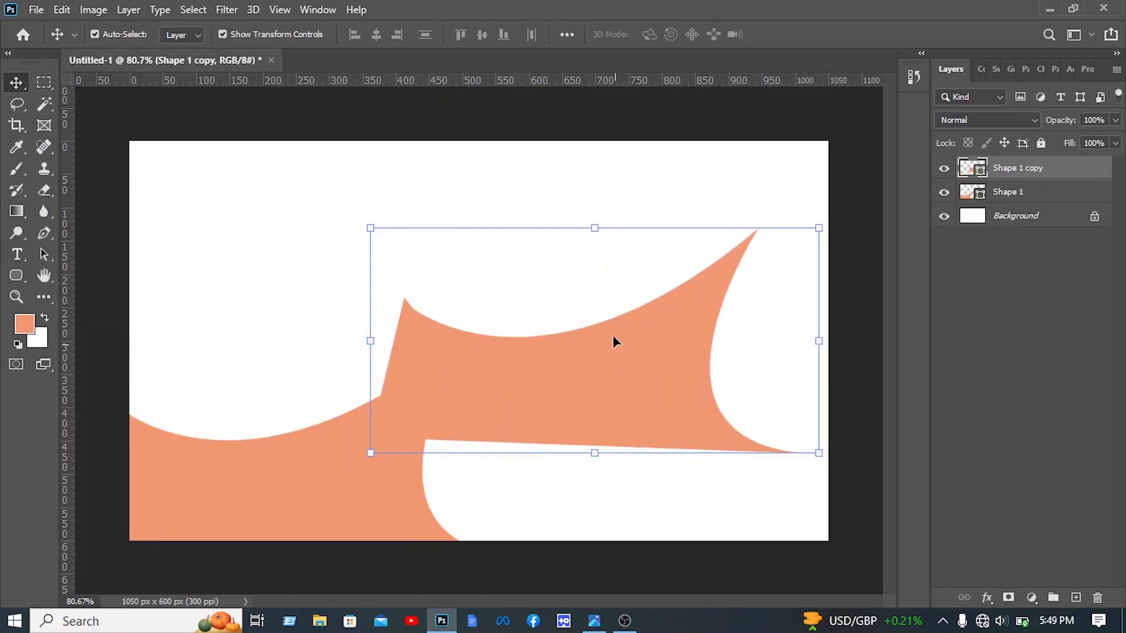
key(ctrl+t)
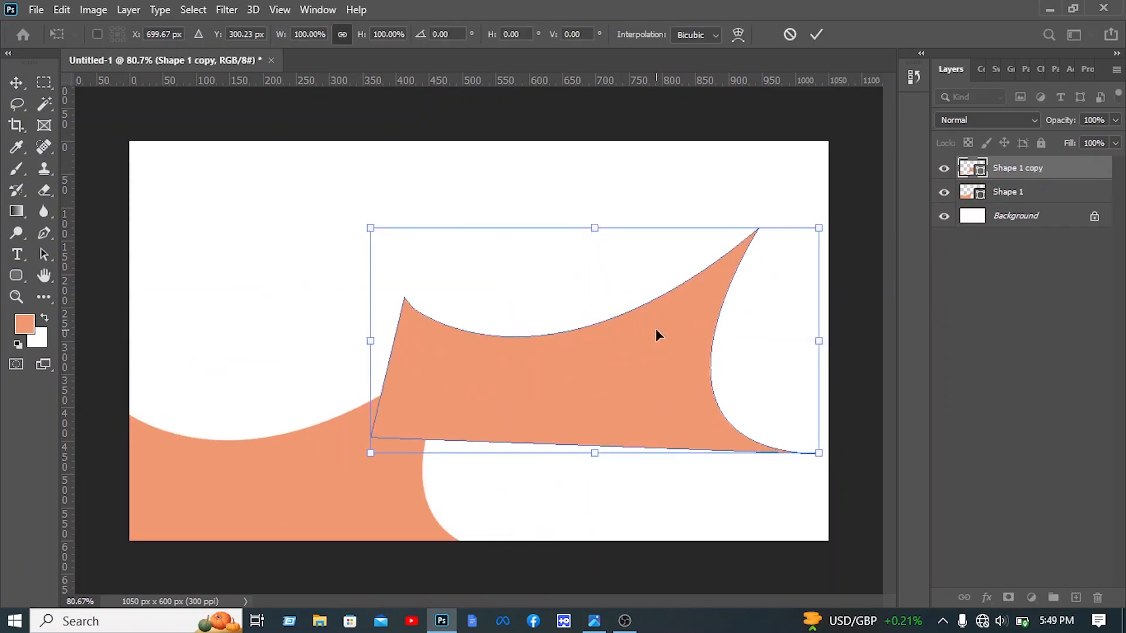
right_click(655, 329)
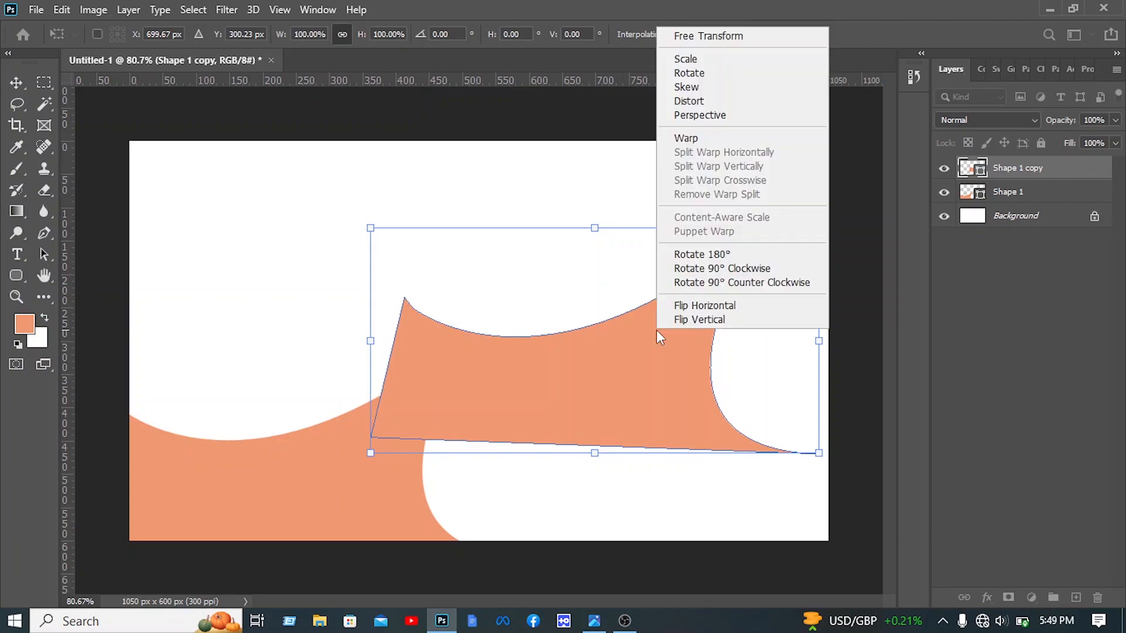
click(694, 322)
drag(666, 356, 371, 218)
click(820, 35)
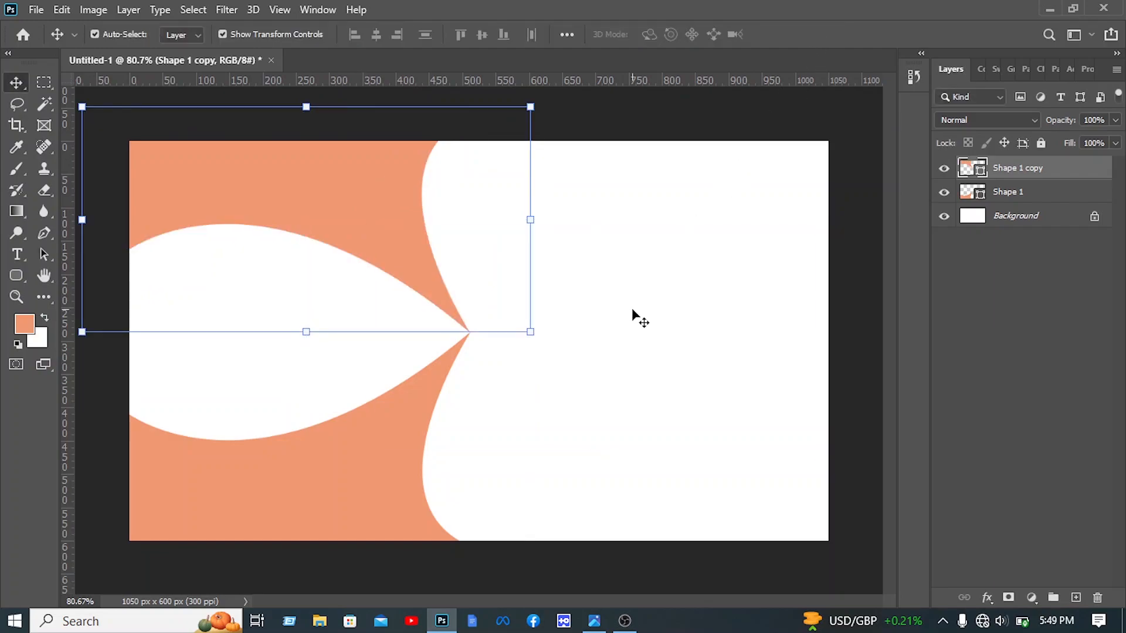
Select both orange shapes and shift them down together so their meeting point sits at about mid-height of the canvas.
click(636, 323)
drag(580, 408, 319, 183)
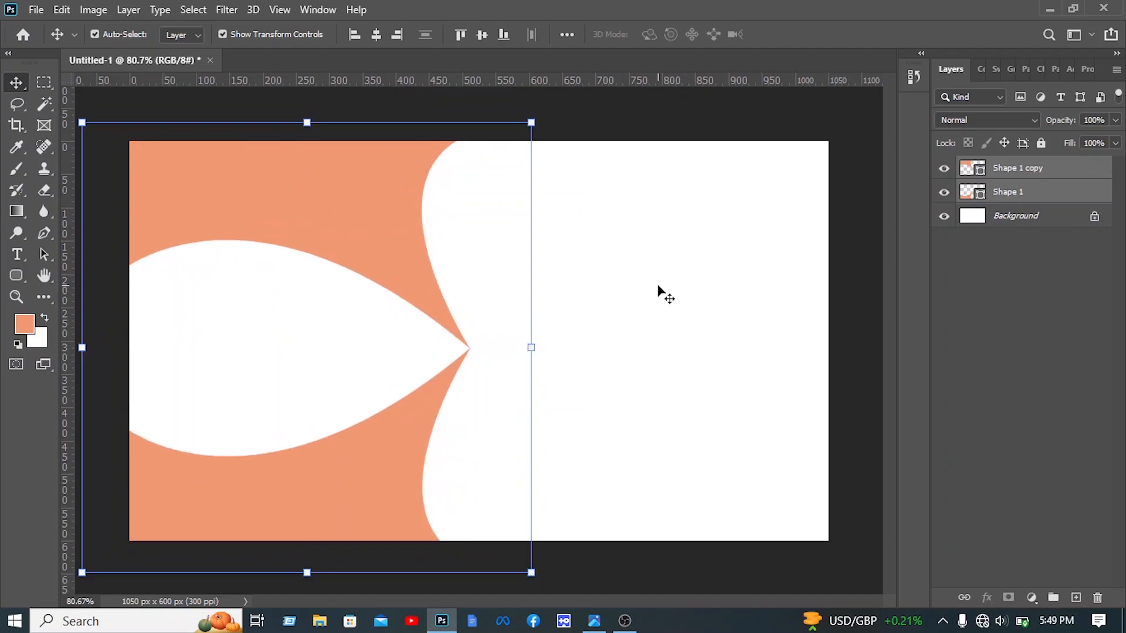
click(658, 294)
Draw a closed crescent about 523 px wide with the Pen tool along the upper orange shape's inner curve, ending at the shared peak.
click(45, 234)
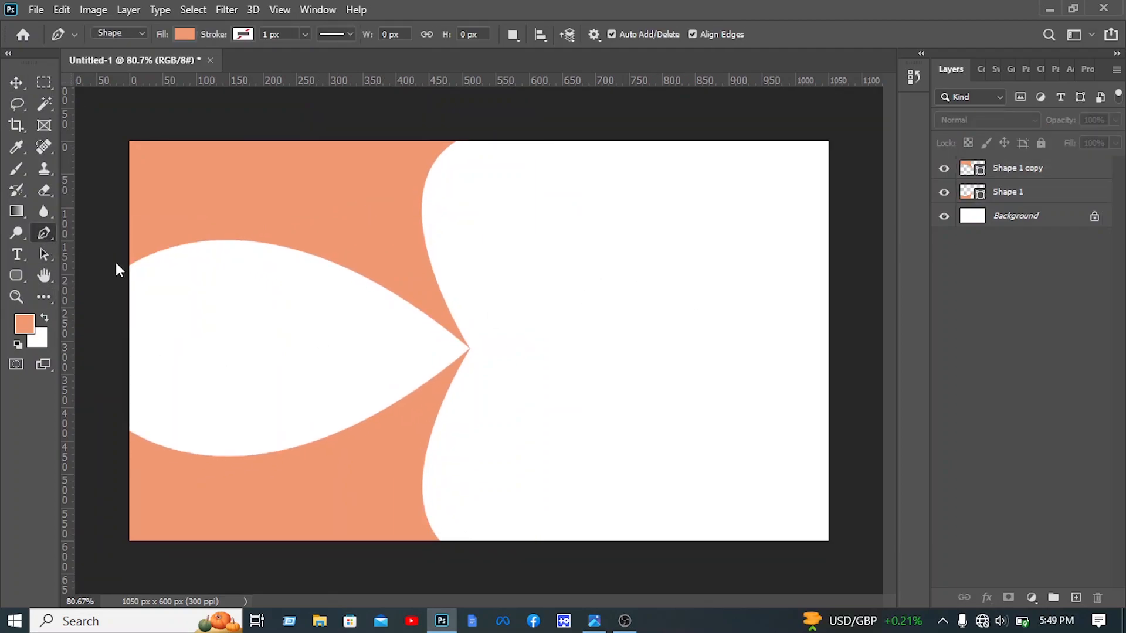
right_click(45, 233)
click(88, 225)
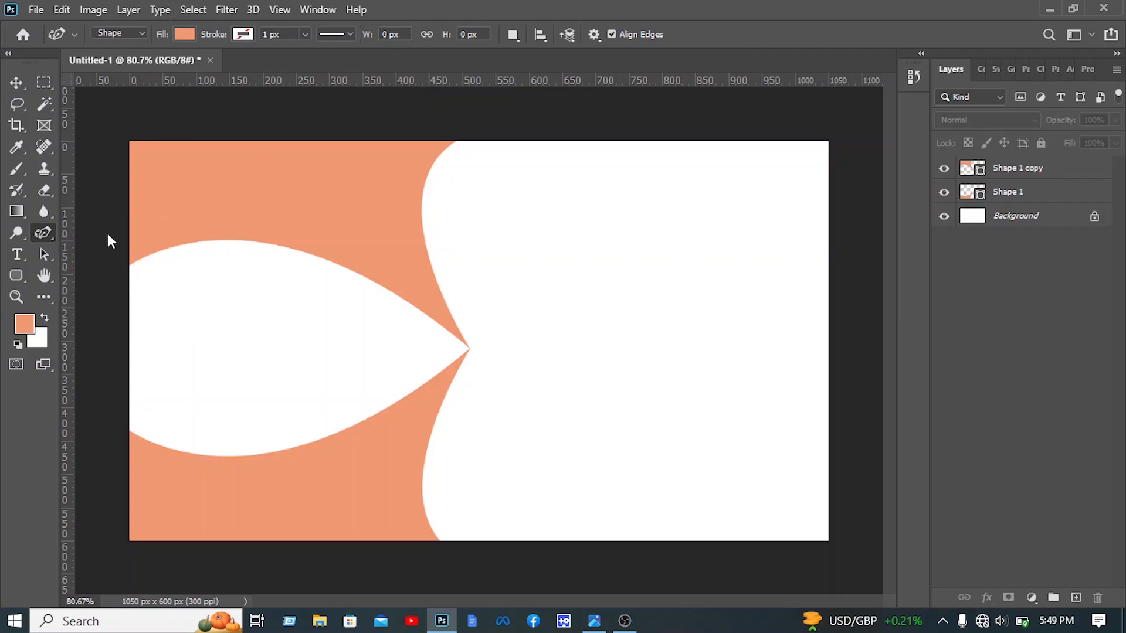
click(127, 265)
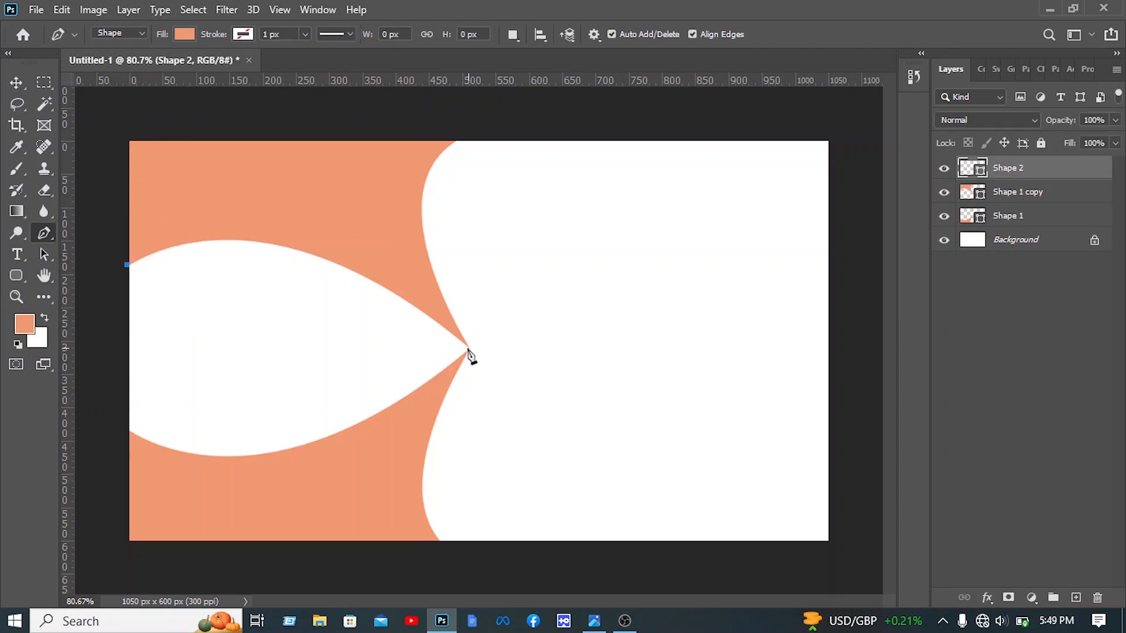
drag(469, 348, 676, 539)
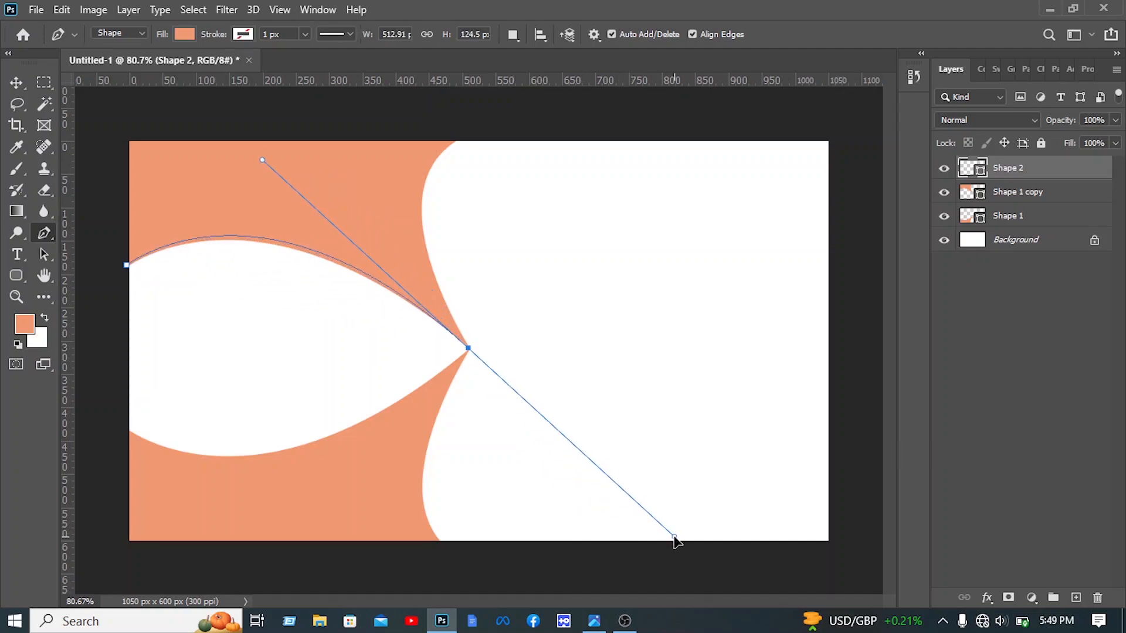
alt+click(469, 348)
drag(122, 315, 13, 451)
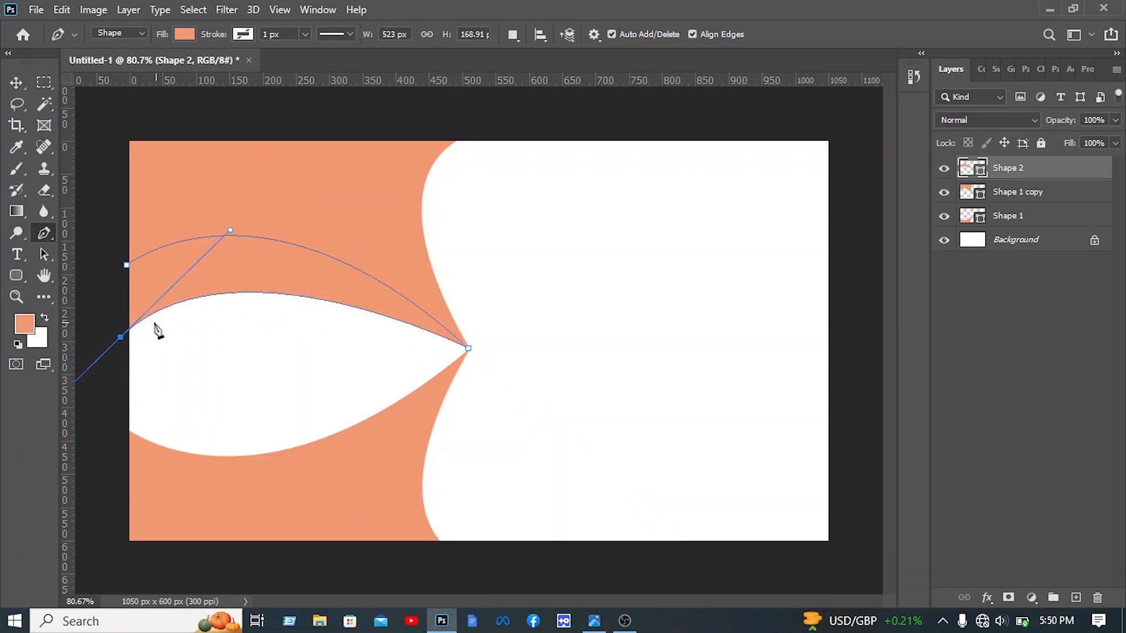
alt+click(120, 337)
click(127, 267)
Fill the upper crescent with red and deselect it.
click(190, 34)
click(245, 120)
click(17, 82)
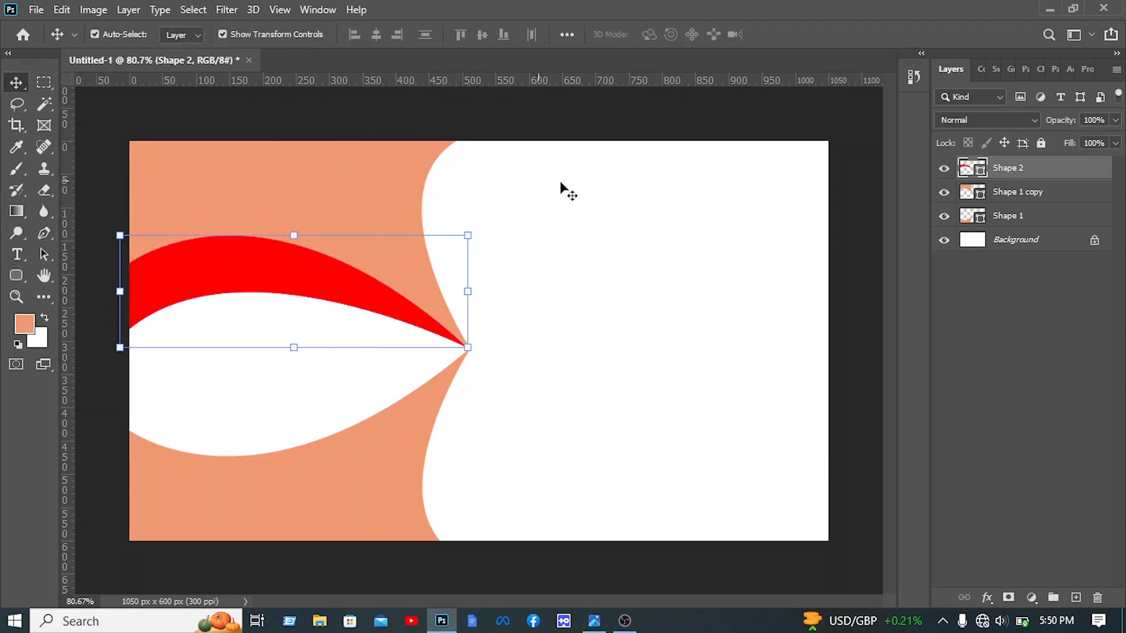
click(616, 235)
click(307, 287)
click(575, 297)
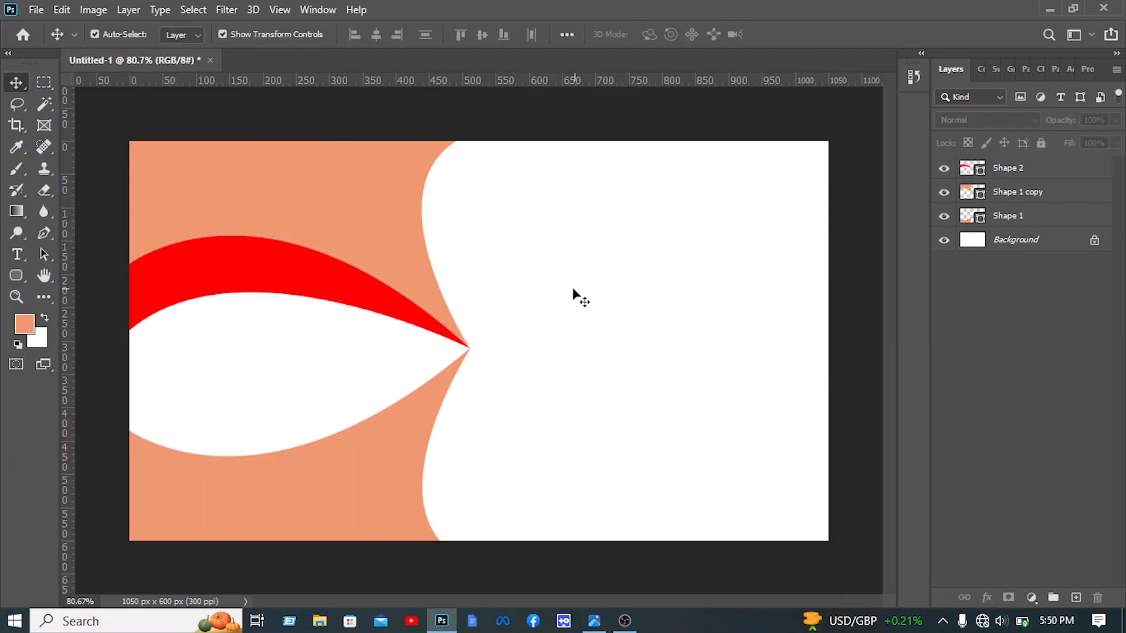
Draw a closed crescent about 526 × 185 px with the Pen tool along the lower orange shape's inner curve, starting from the shared peak.
click(47, 234)
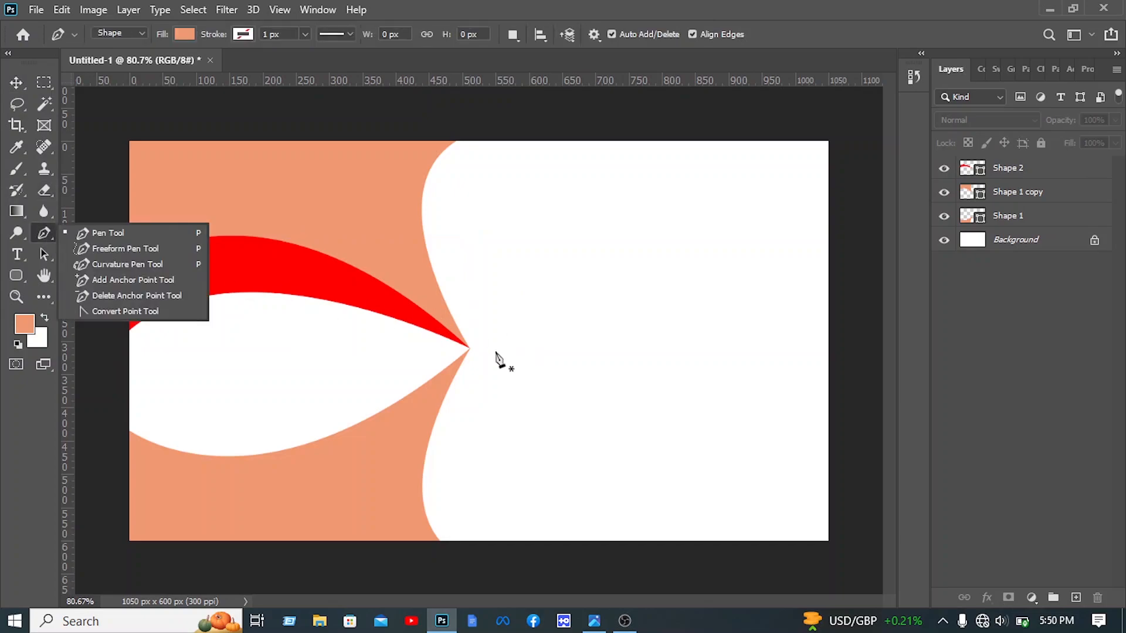
click(471, 349)
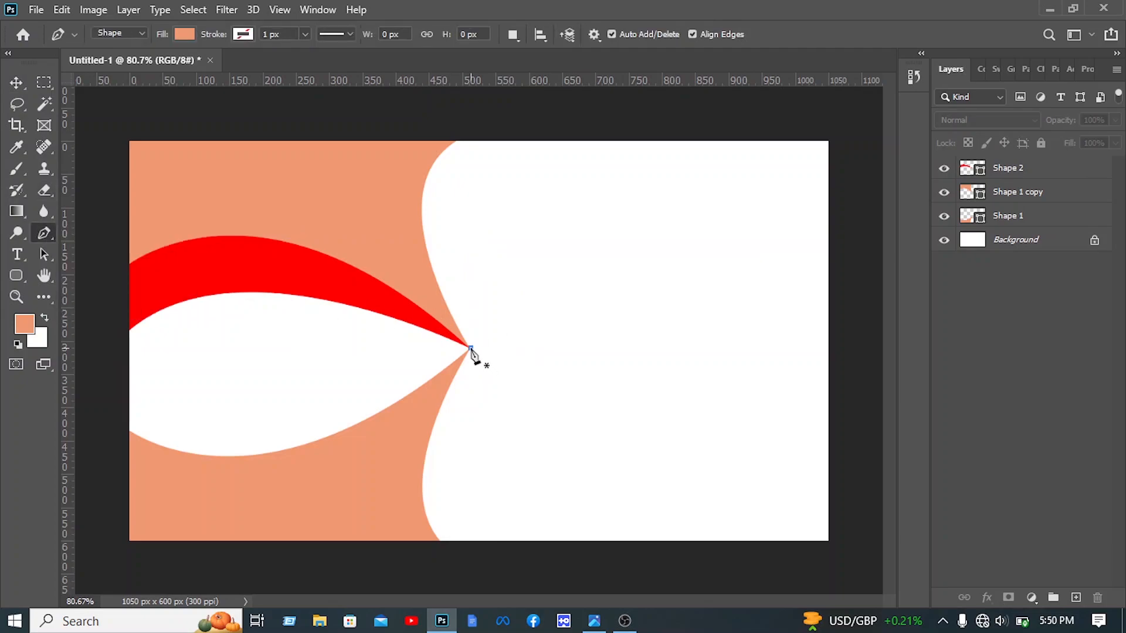
click(470, 349)
drag(130, 434, 109, 313)
scroll(198, 353, down, 3)
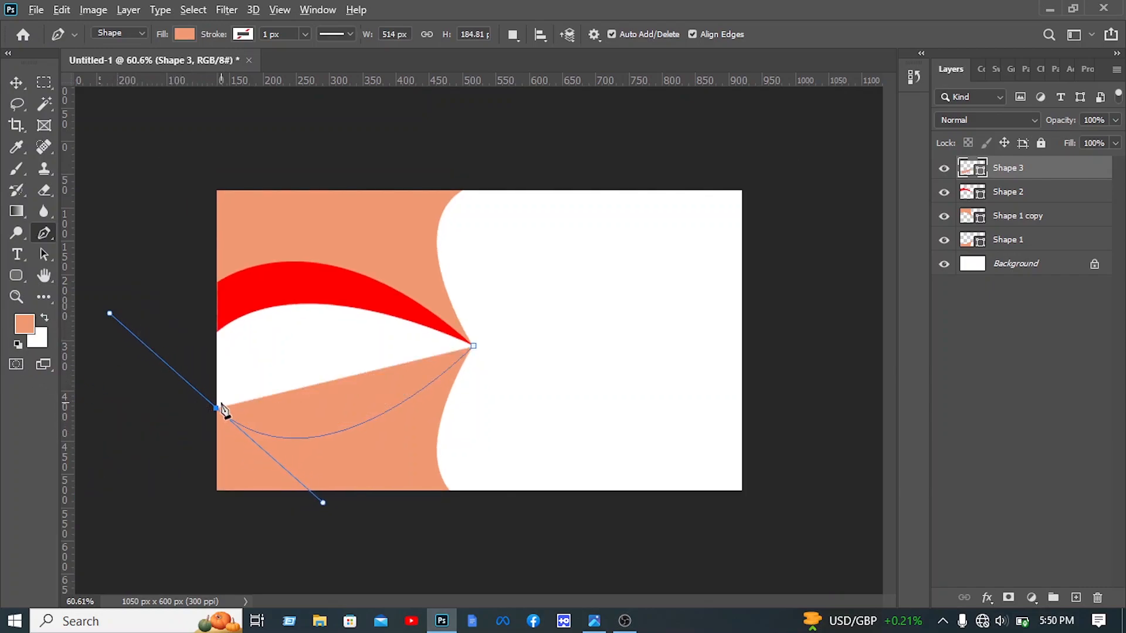
alt+click(215, 407)
click(210, 364)
drag(473, 347, 634, 237)
Fill the lower crescent with light blue and deselect it.
click(185, 34)
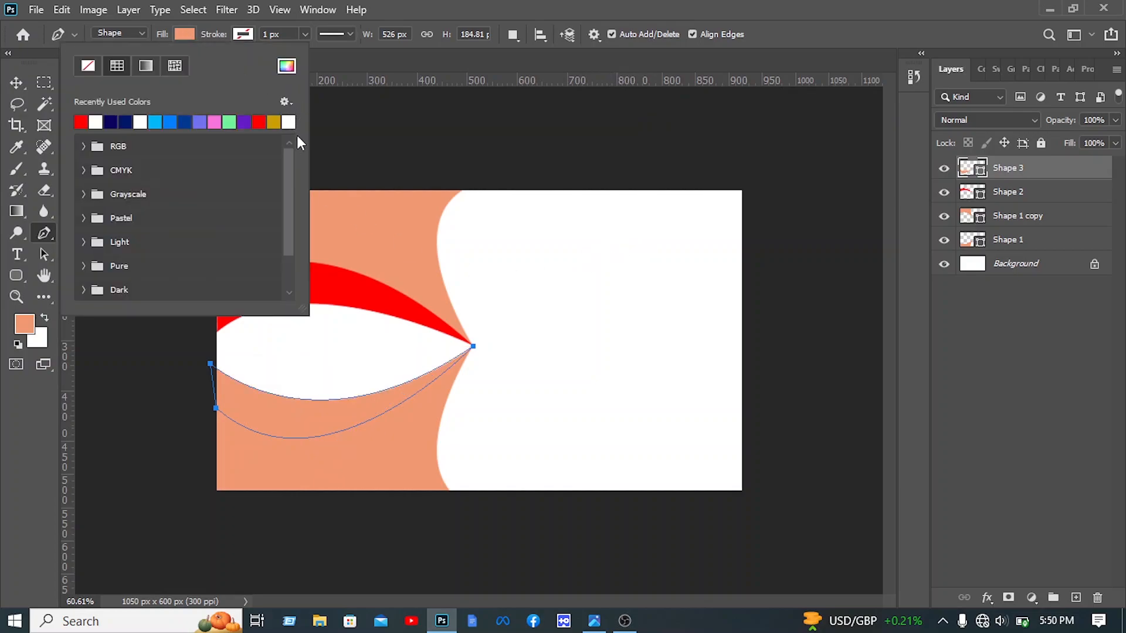
click(156, 122)
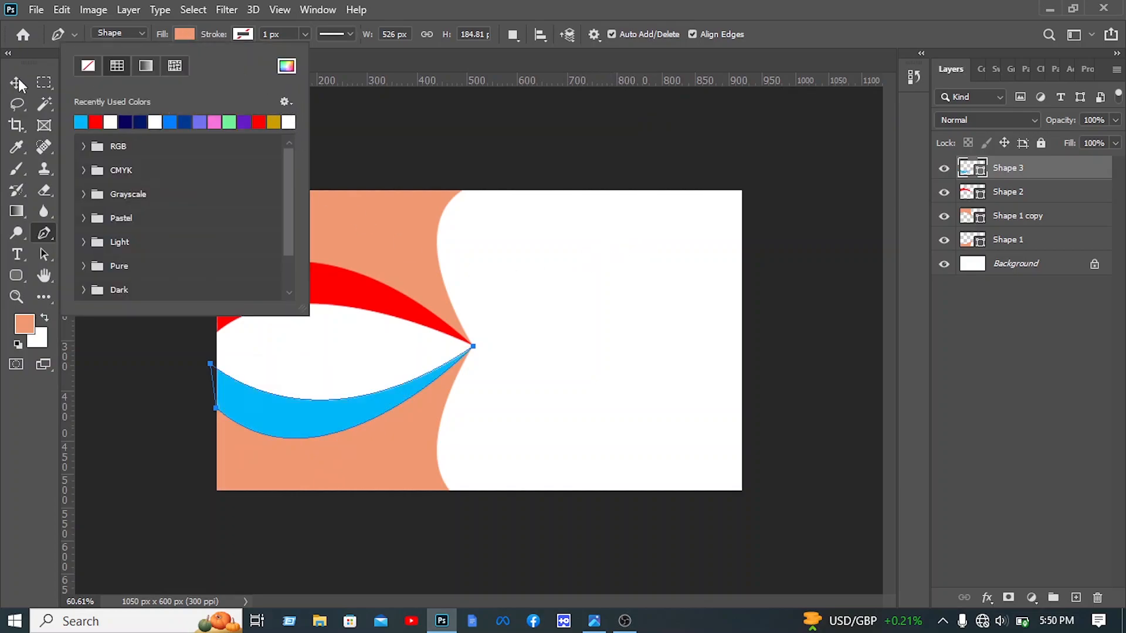
click(17, 80)
click(394, 121)
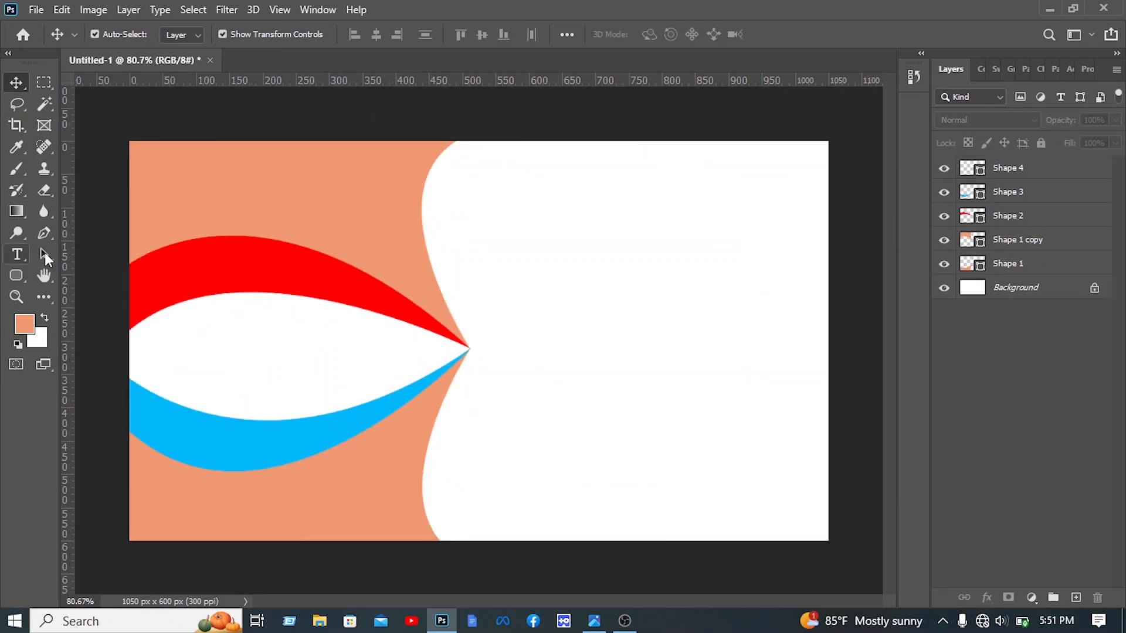
Draw a second upper crescent about 516 × 136 px from the shared peak, overlapping the red band and extending below it.
click(46, 232)
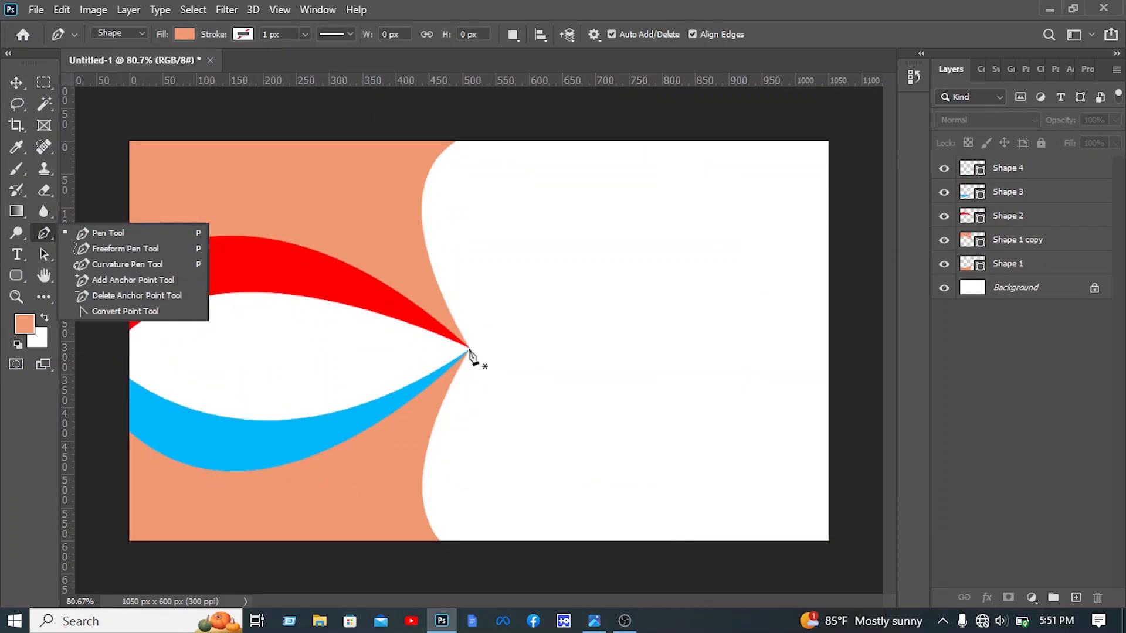
click(469, 349)
drag(125, 302, 75, 337)
drag(20, 383, 0, 401)
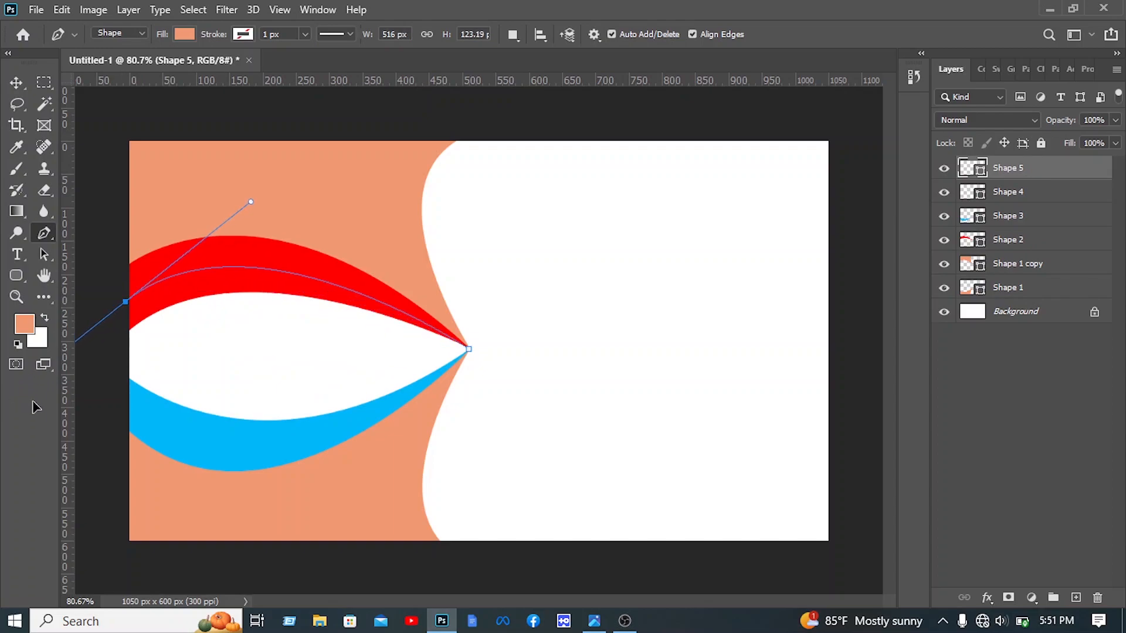
click(126, 302)
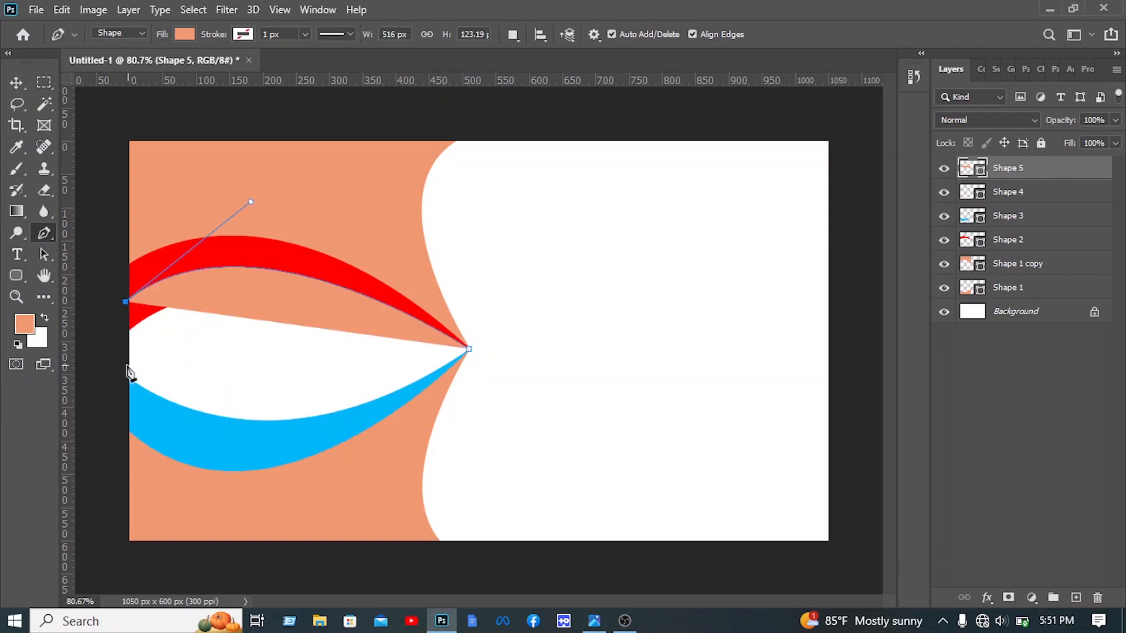
click(126, 357)
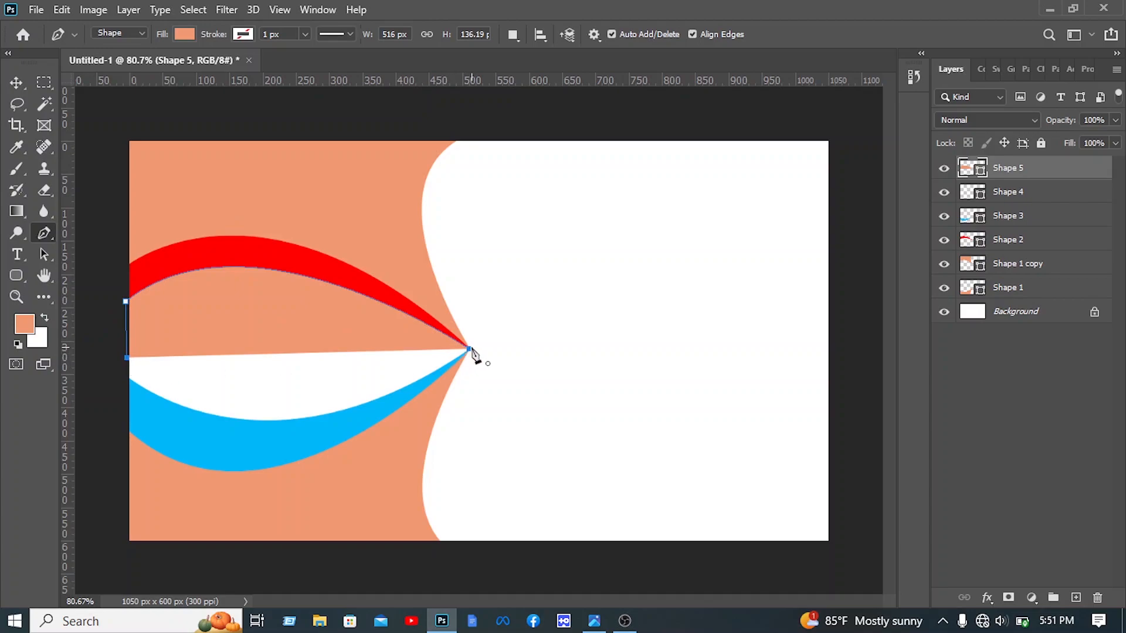
drag(469, 350, 687, 400)
Fill the new upper crescent with light green and move its layer directly below Shape 1 copy, behind the red band.
click(185, 36)
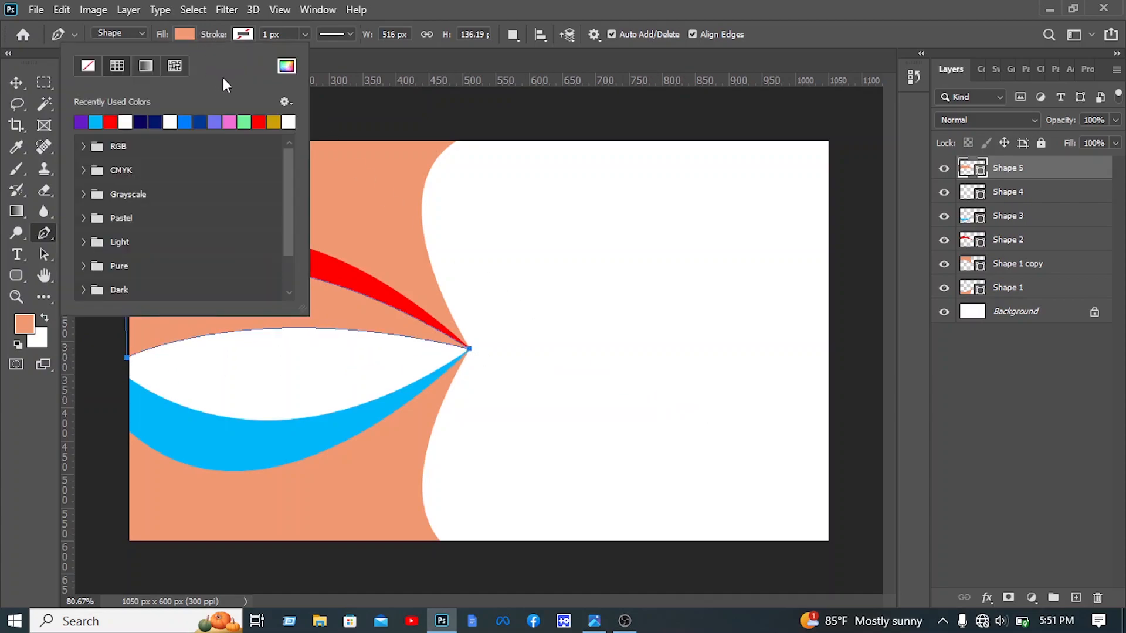
click(245, 122)
click(17, 83)
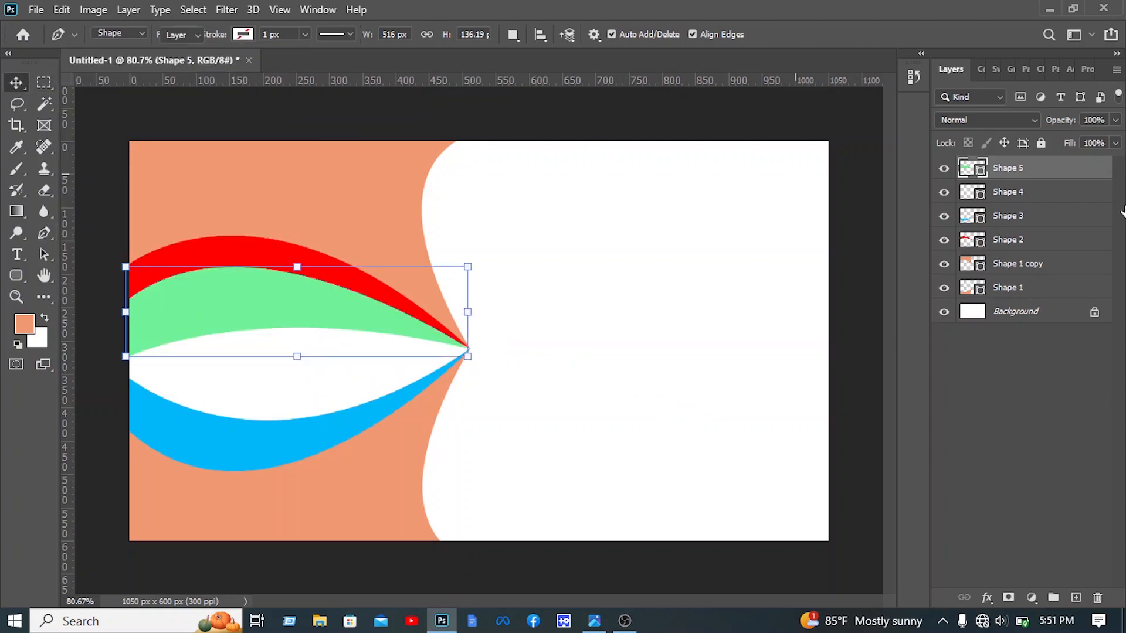
drag(1032, 176, 1020, 276)
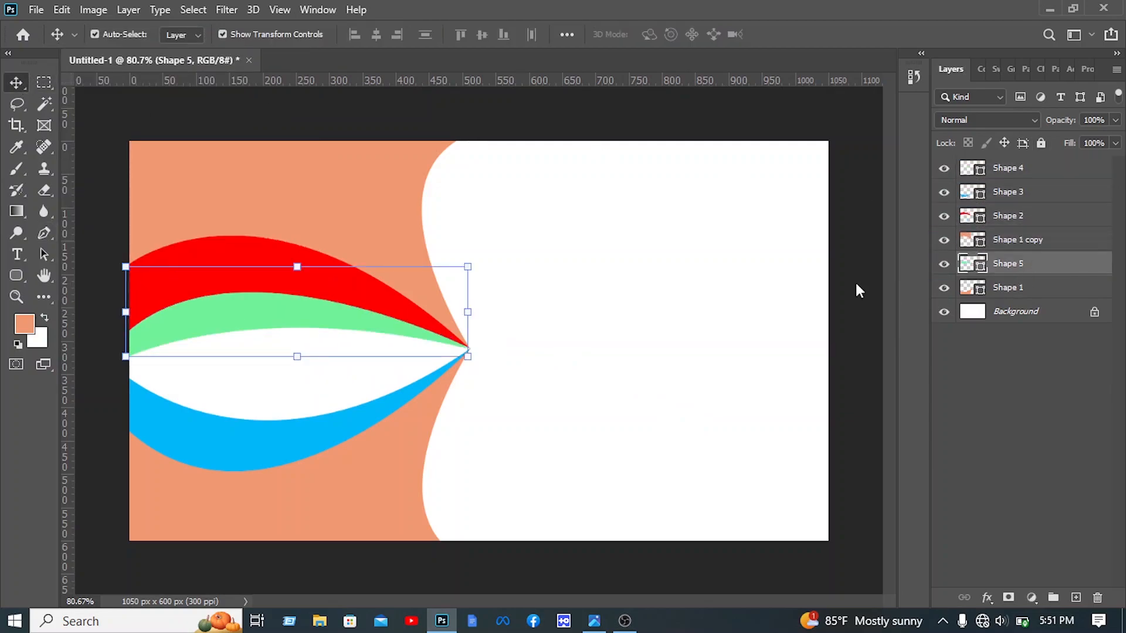
click(639, 313)
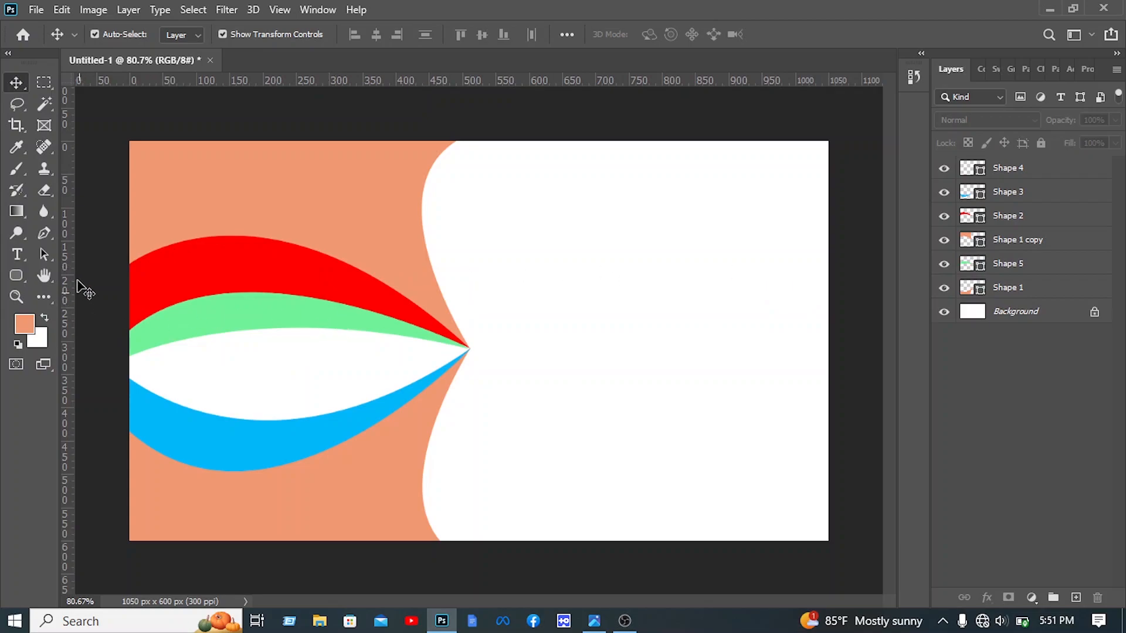
Draw a closed lower crescent about 520 × 165 px with the Pen tool from the shared peak, overlapping the light blue band.
click(467, 350)
click(467, 348)
click(124, 404)
drag(115, 404, 3, 256)
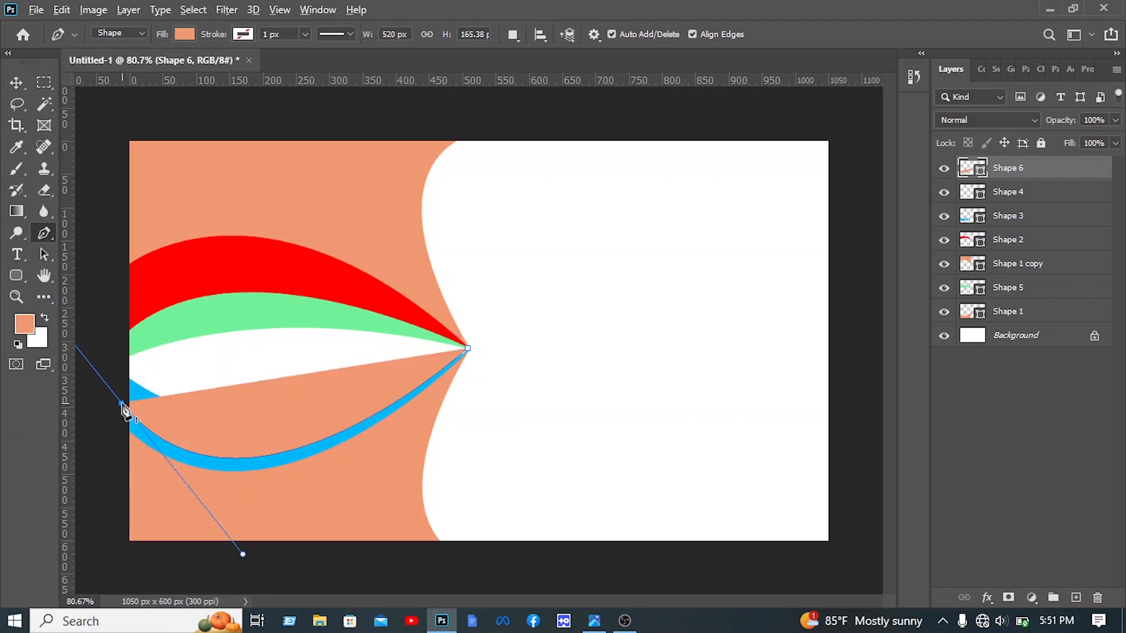
alt+click(121, 405)
click(123, 365)
drag(467, 348, 716, 264)
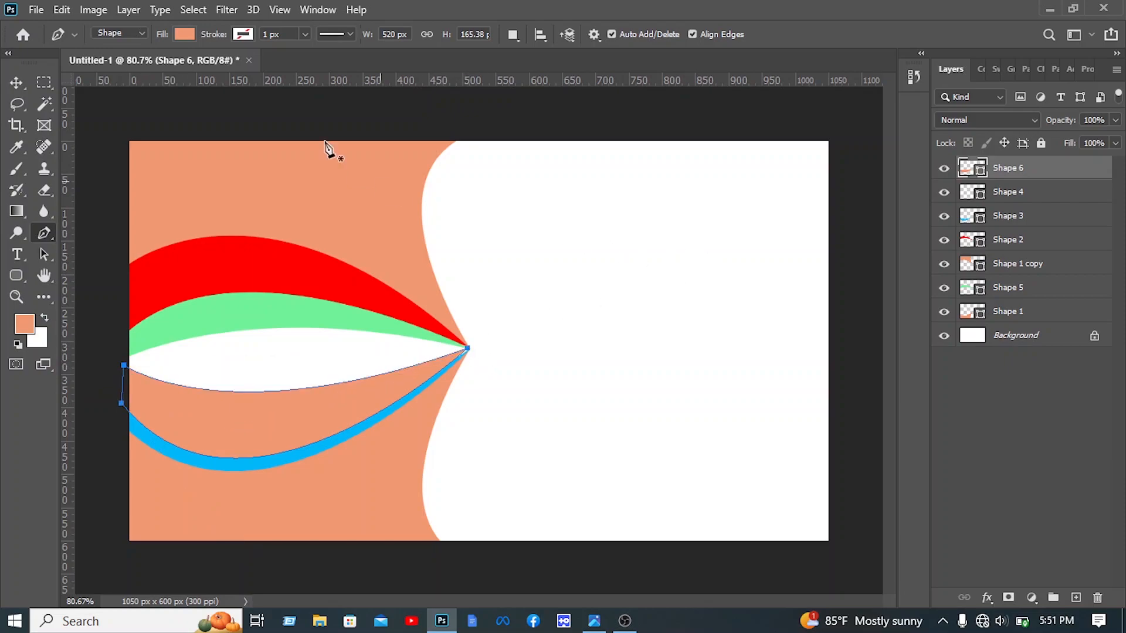
Fill the new lower crescent with gold and move its layer directly below Shape 1 copy, behind the light blue band.
click(185, 35)
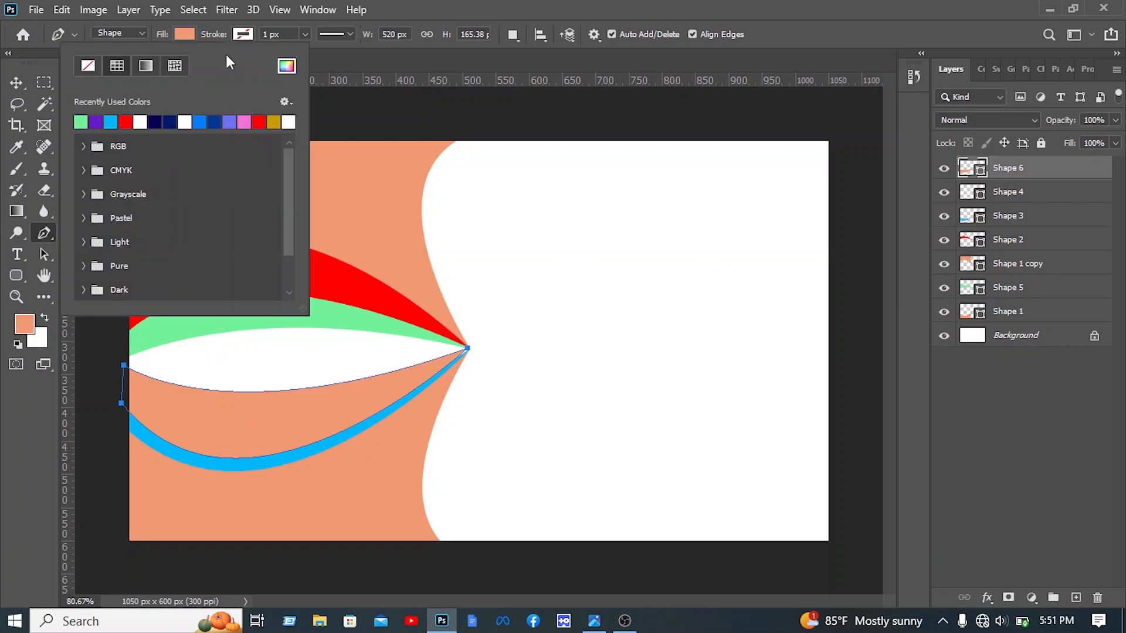
click(273, 121)
key(v)
drag(1010, 169, 1021, 273)
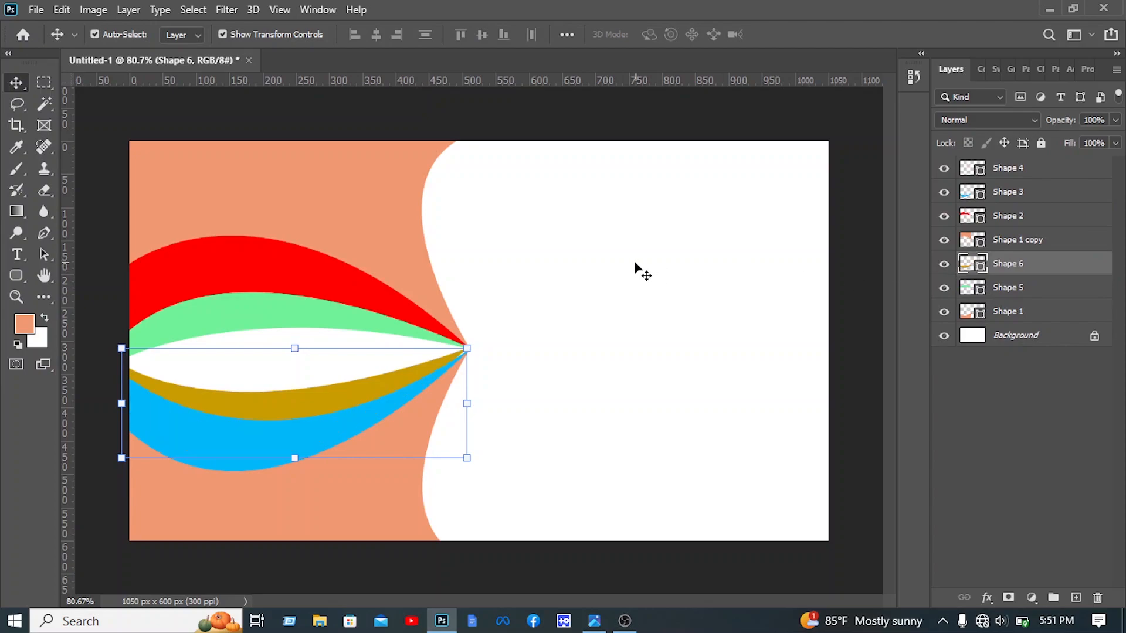
Rotate the gold crescent by 2.74° and nudge it so its tip meets the shared peak, then deselect it.
drag(357, 391, 355, 384)
drag(482, 397, 483, 398)
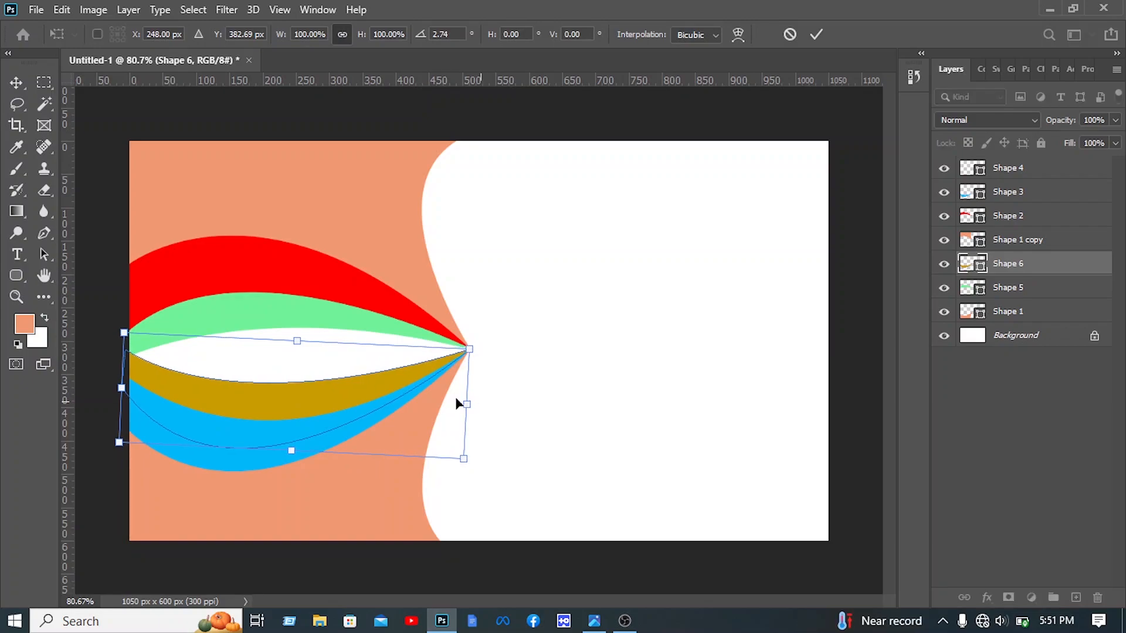
drag(321, 387, 320, 384)
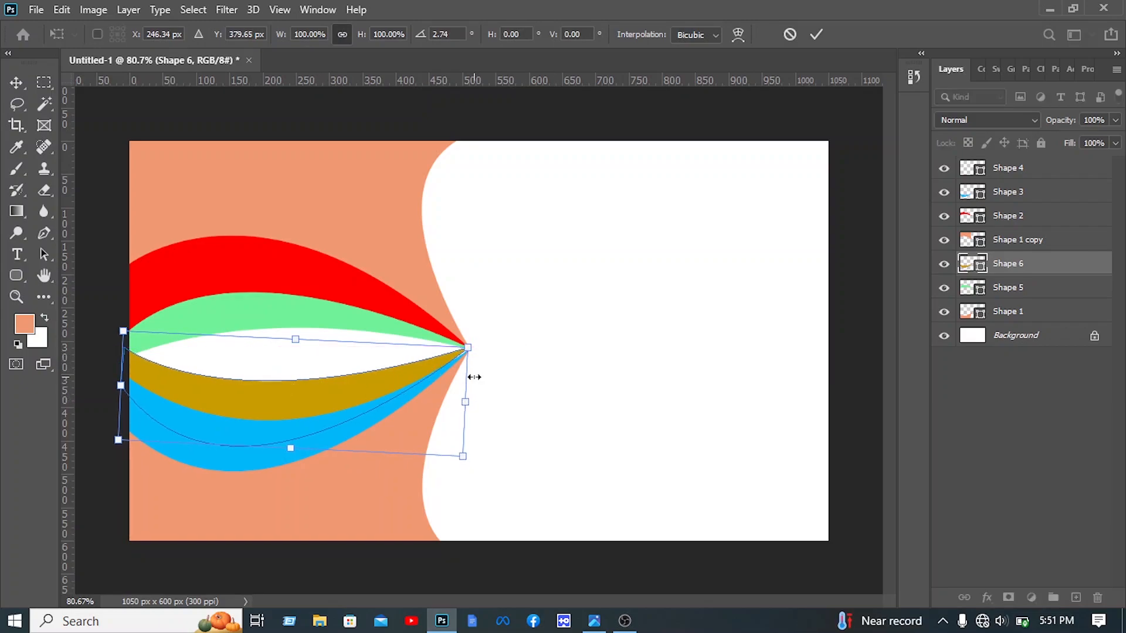
key(Right)
key(Up)
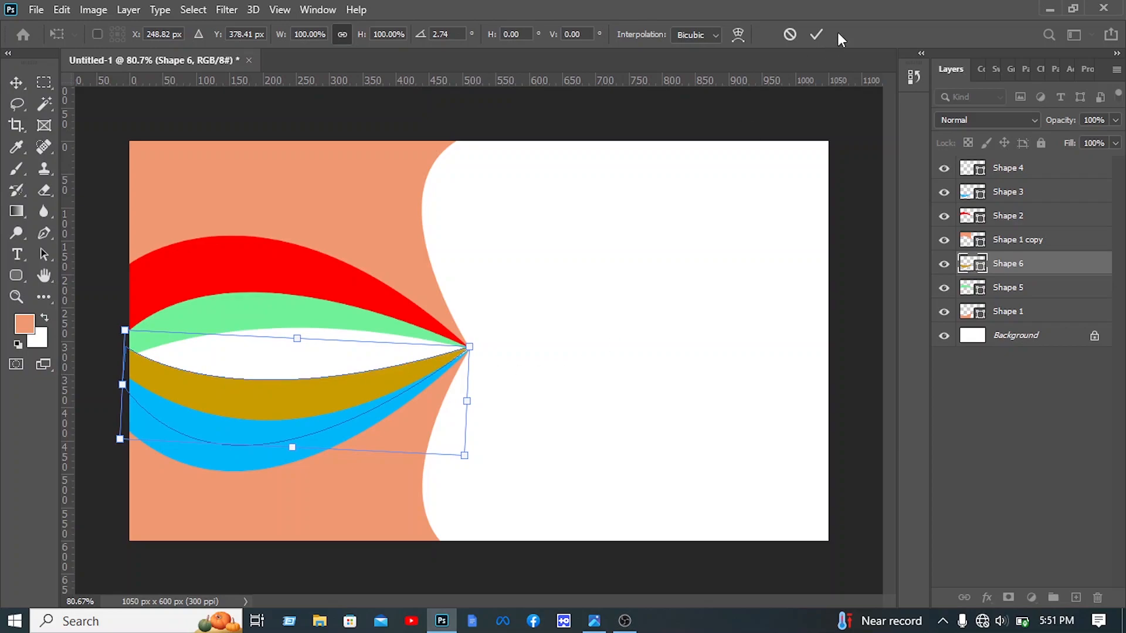
click(816, 34)
click(608, 362)
click(458, 359)
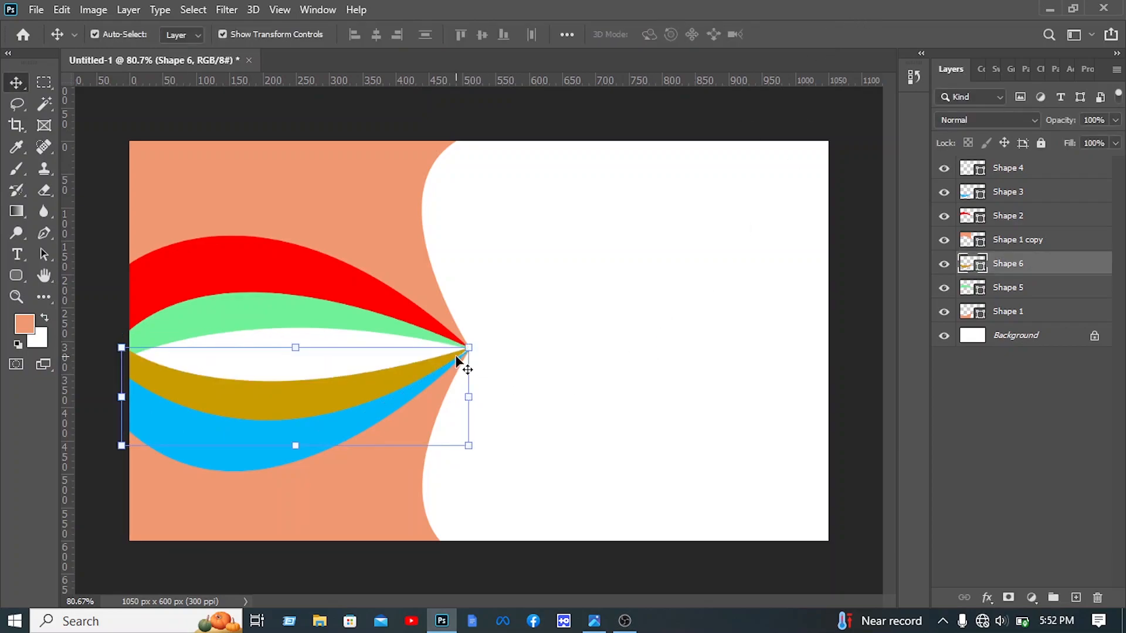
key(Right)
key(Up)
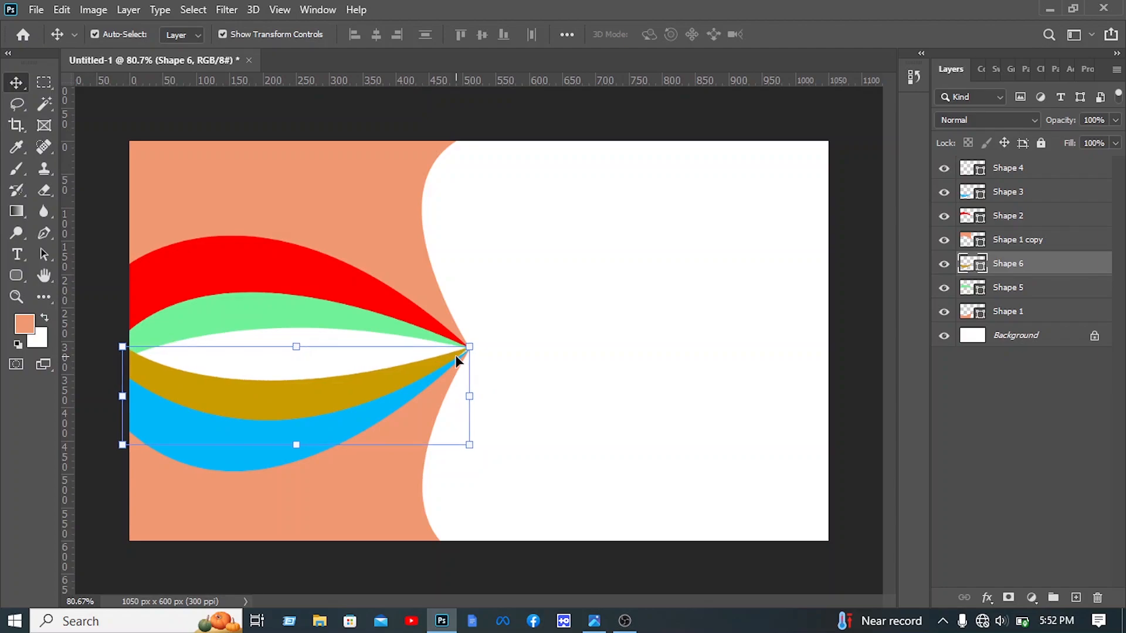
click(591, 323)
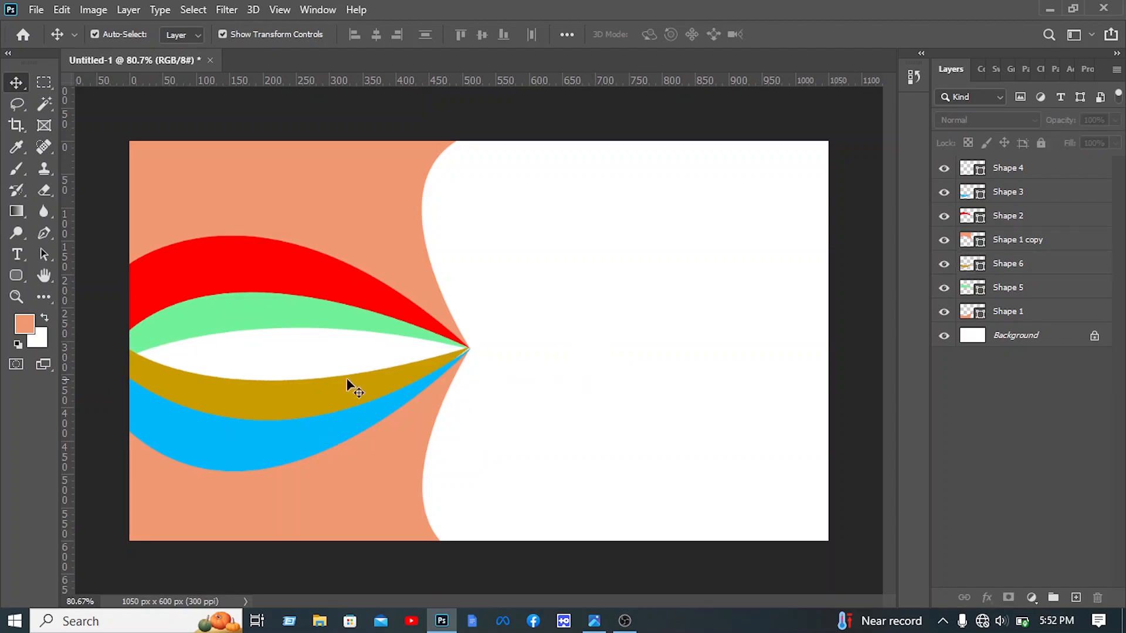
Draw a closed leaf shape about 505 × 128 px with the Pen tool over the white gap between the green and gold bands.
click(50, 237)
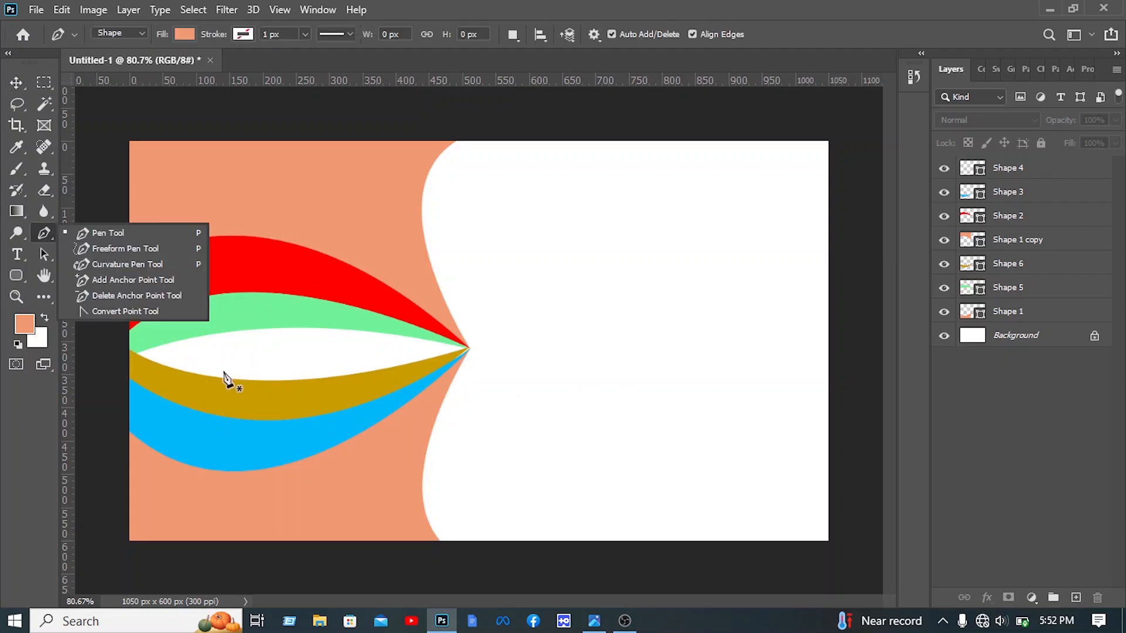
click(152, 329)
drag(136, 367, 151, 391)
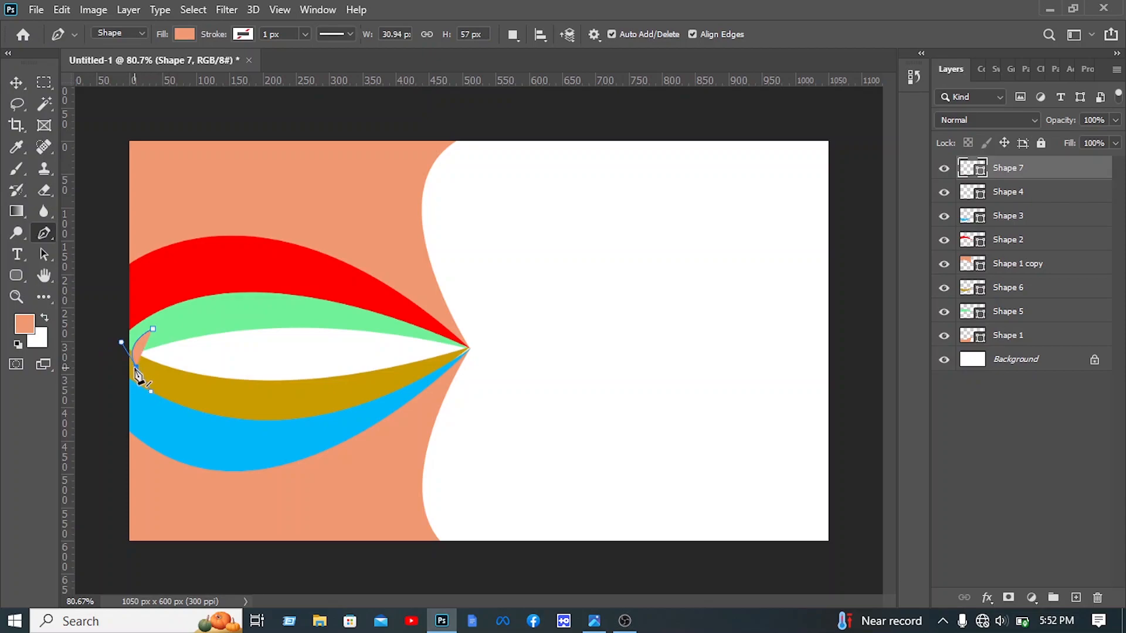
click(136, 368)
drag(468, 347, 620, 256)
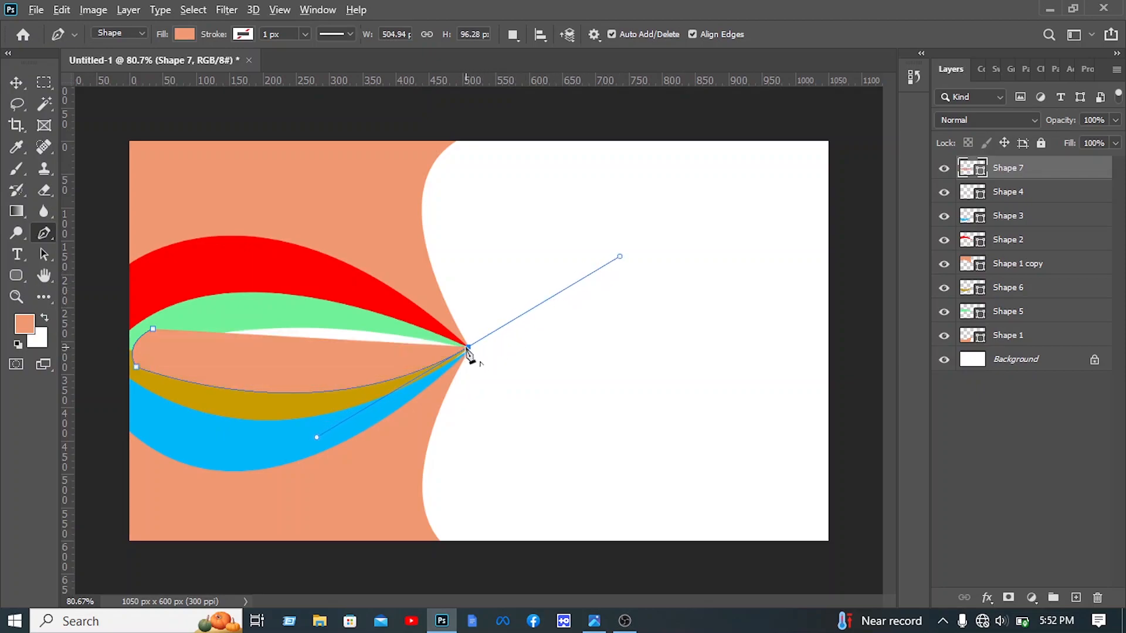
mouse_move(153, 330)
mouse_down()
mouse_move(25, 452)
mouse_move(118, 469)
mouse_move(38, 377)
mouse_move(44, 386)
mouse_up()
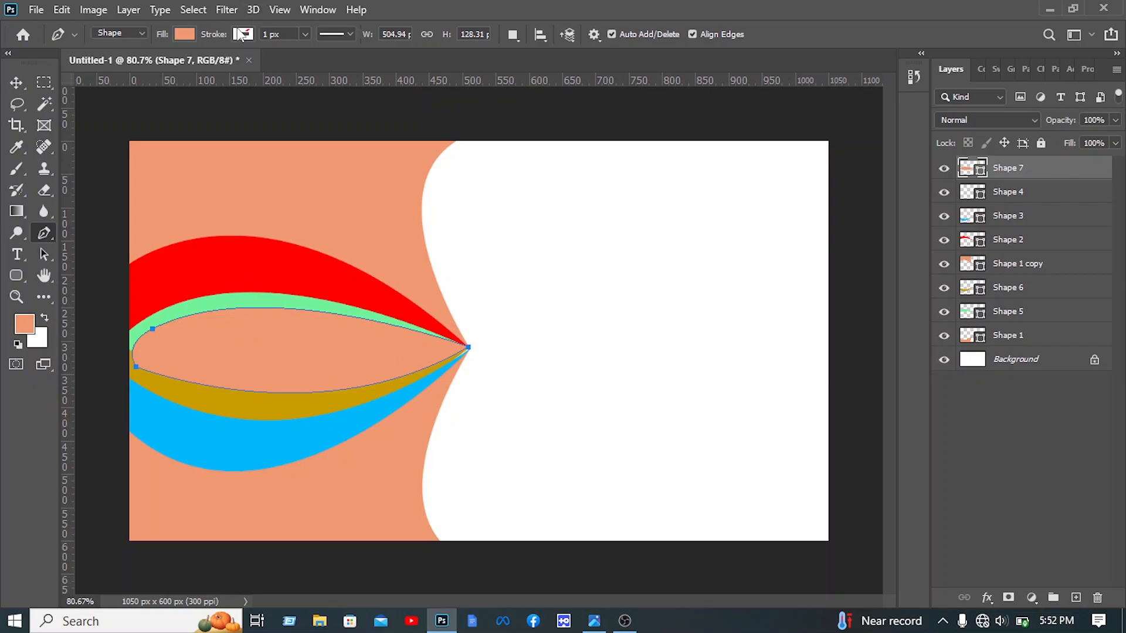
Fill the leaf shape with dark blue, move its layer directly above Background, and deselect it.
click(188, 37)
click(232, 112)
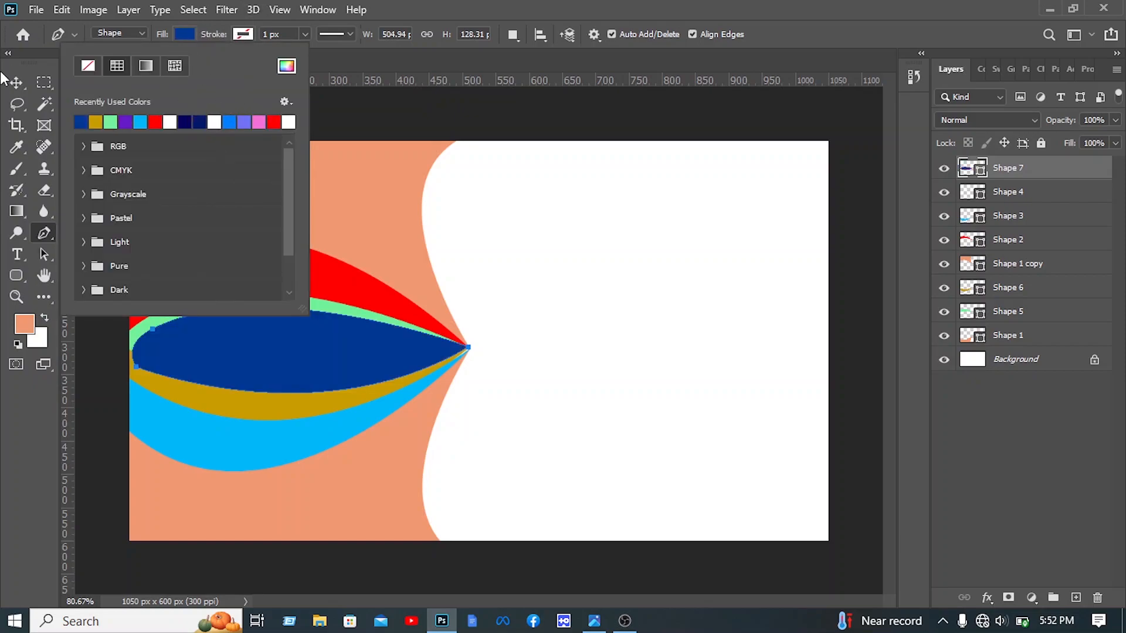
click(16, 87)
click(17, 86)
drag(1027, 175, 1049, 342)
click(752, 233)
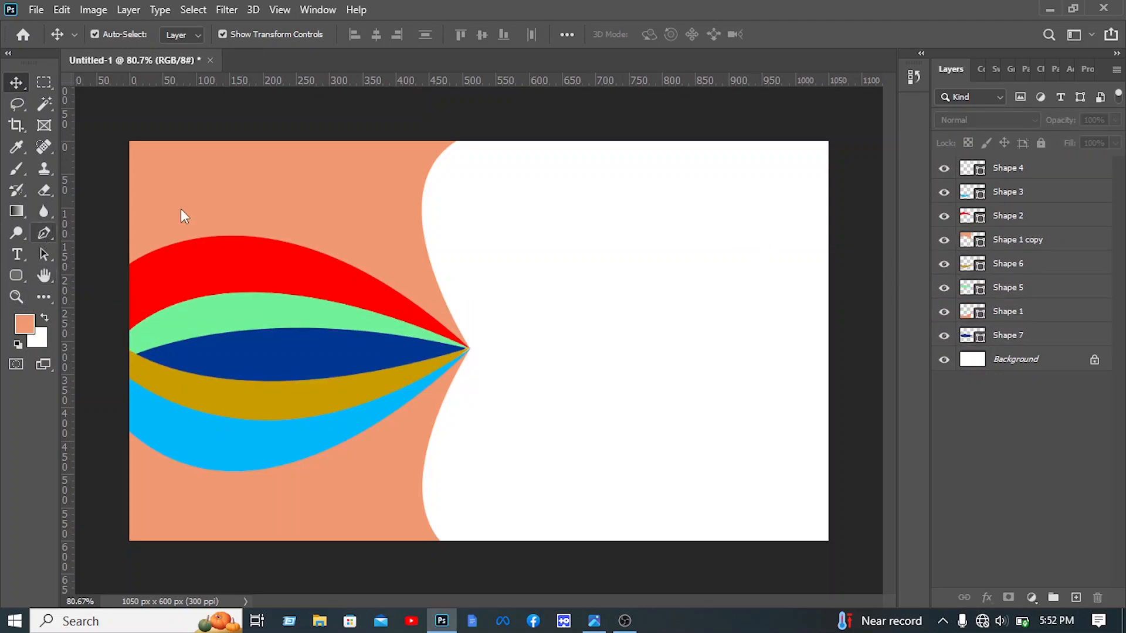
Draw a closed curved band about 232 × 360 px along the upper orange shape's outer edge, from the canvas top to the shared peak.
click(44, 232)
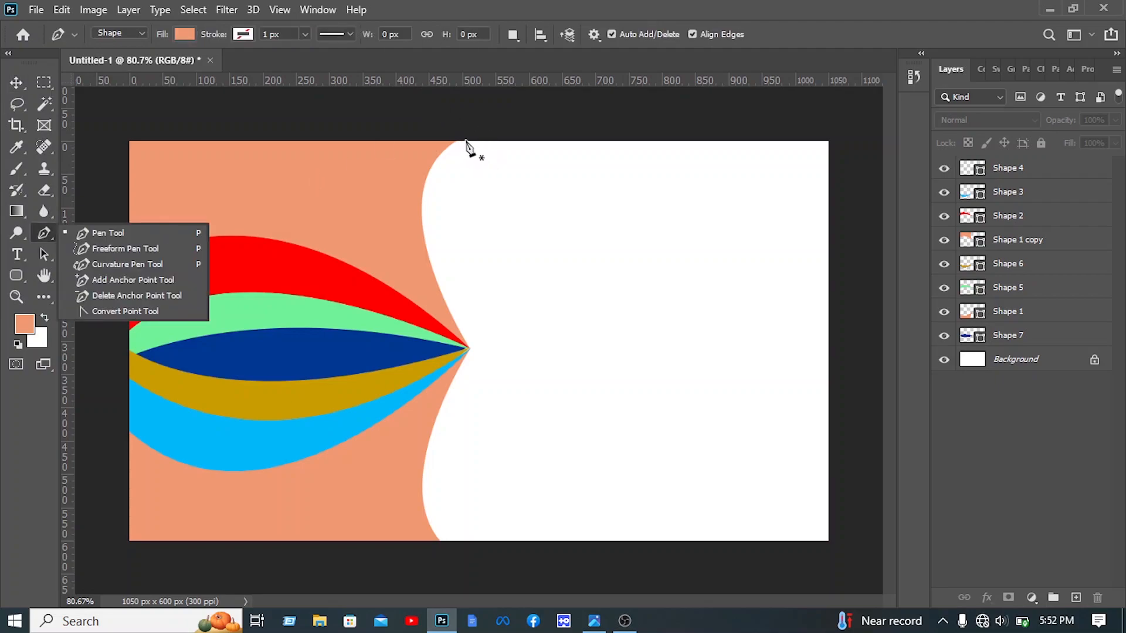
click(460, 148)
click(458, 141)
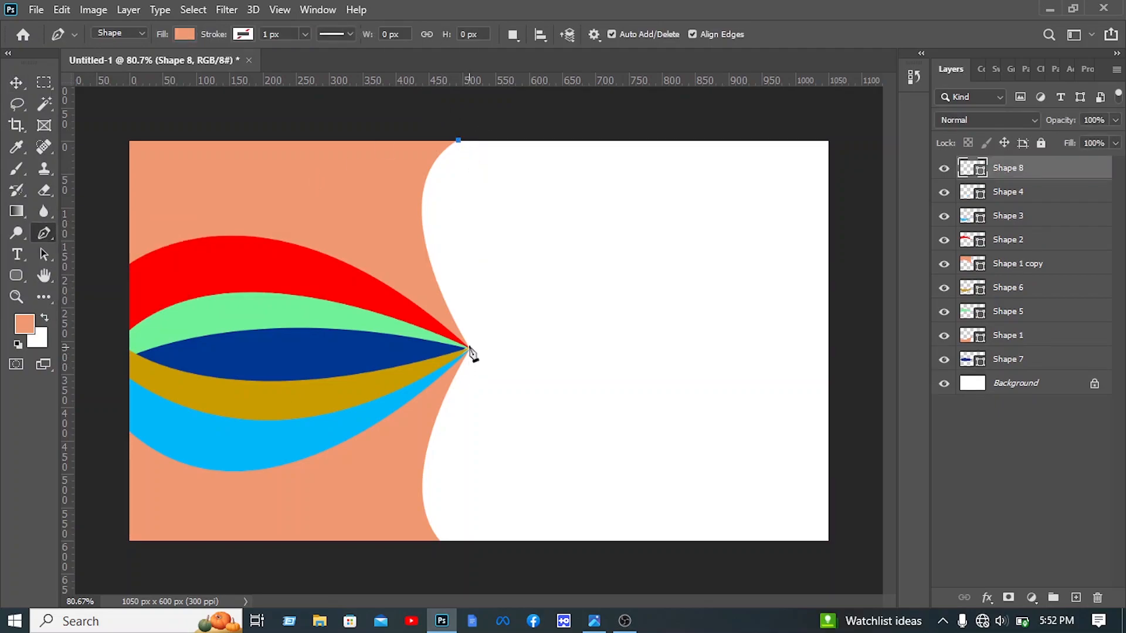
drag(471, 346, 566, 507)
drag(562, 508, 559, 505)
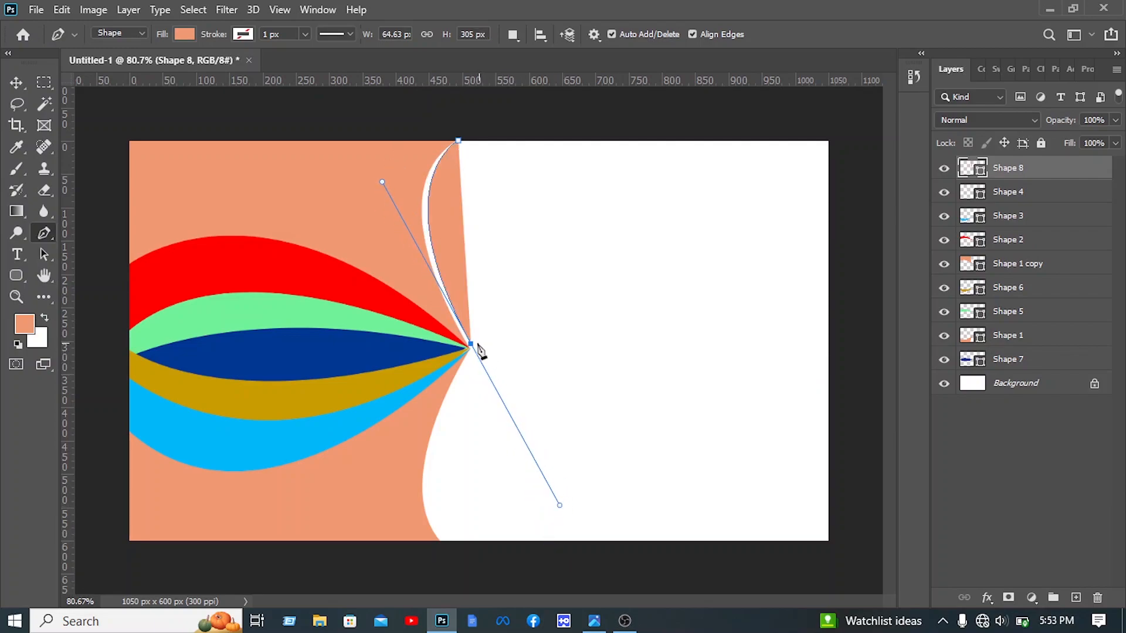
click(472, 346)
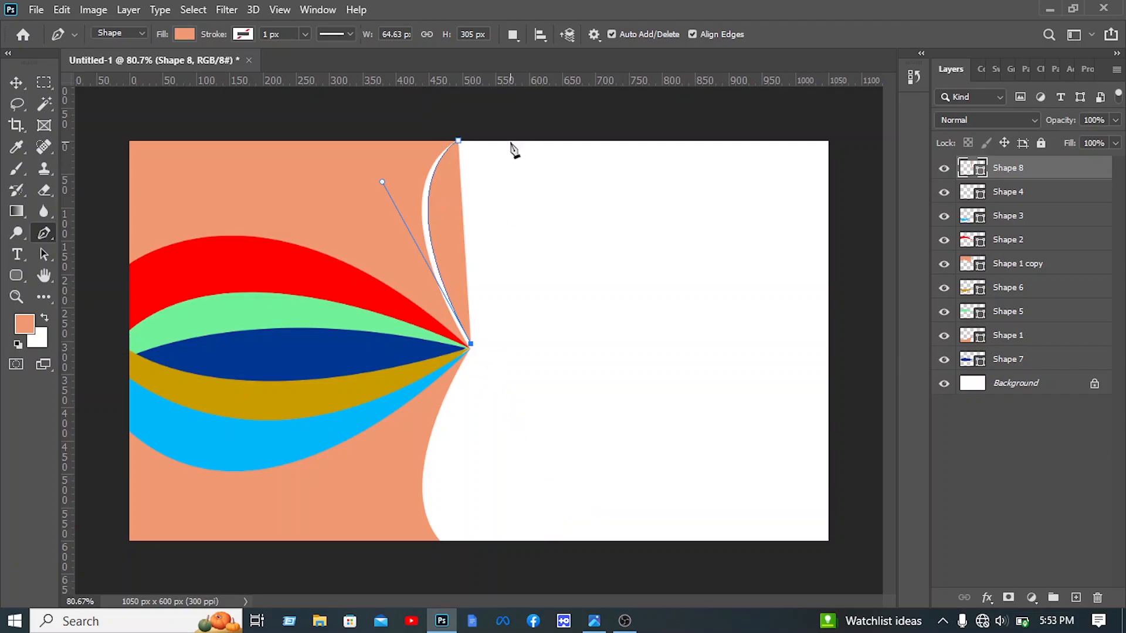
drag(581, 130, 778, 111)
alt+click(582, 130)
click(446, 103)
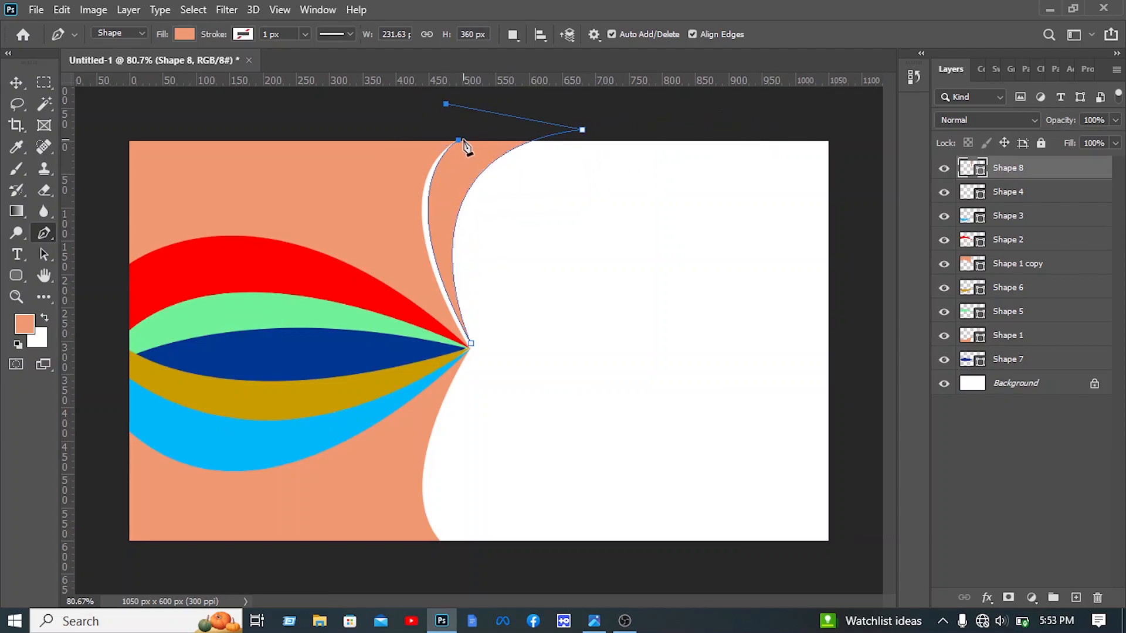
click(458, 141)
Fill the upper curved band with pink and deselect it.
click(184, 34)
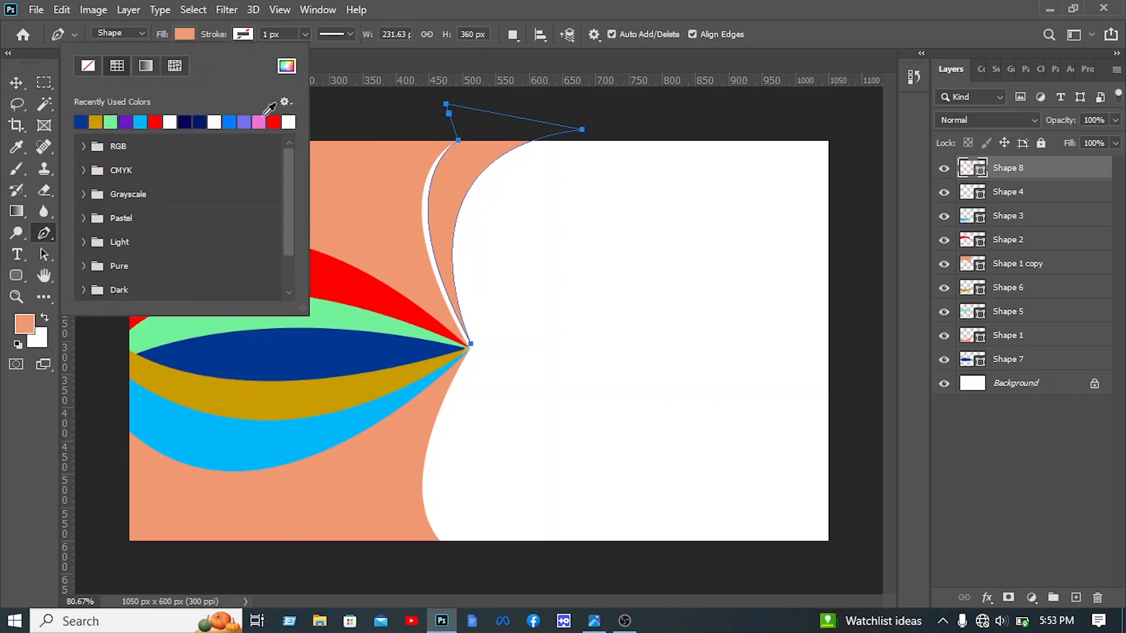
click(258, 121)
click(14, 83)
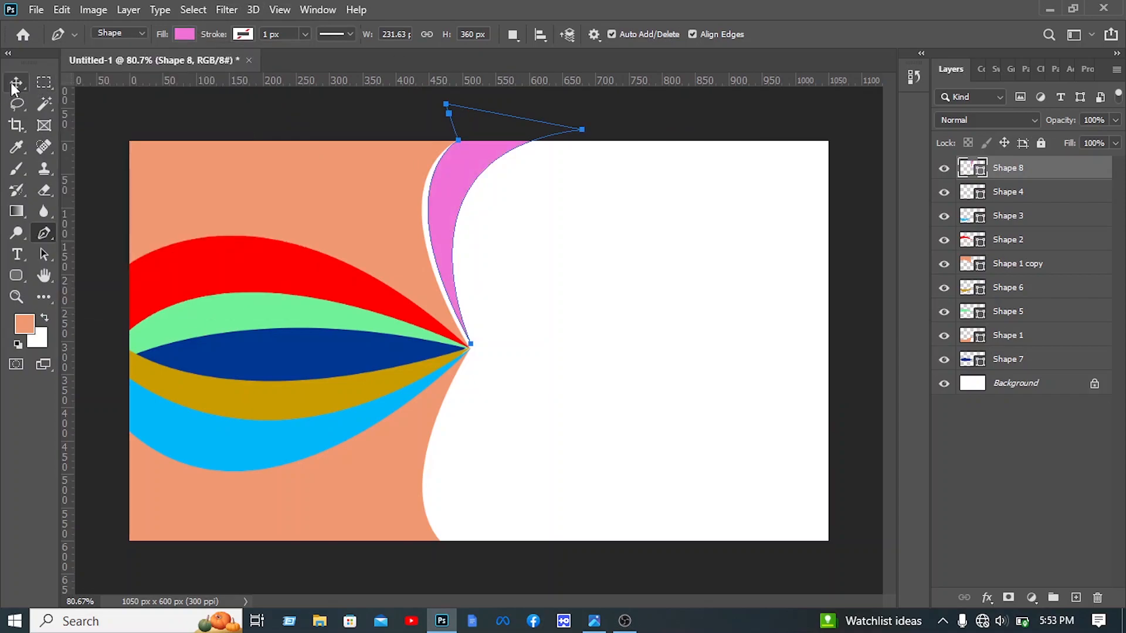
click(667, 295)
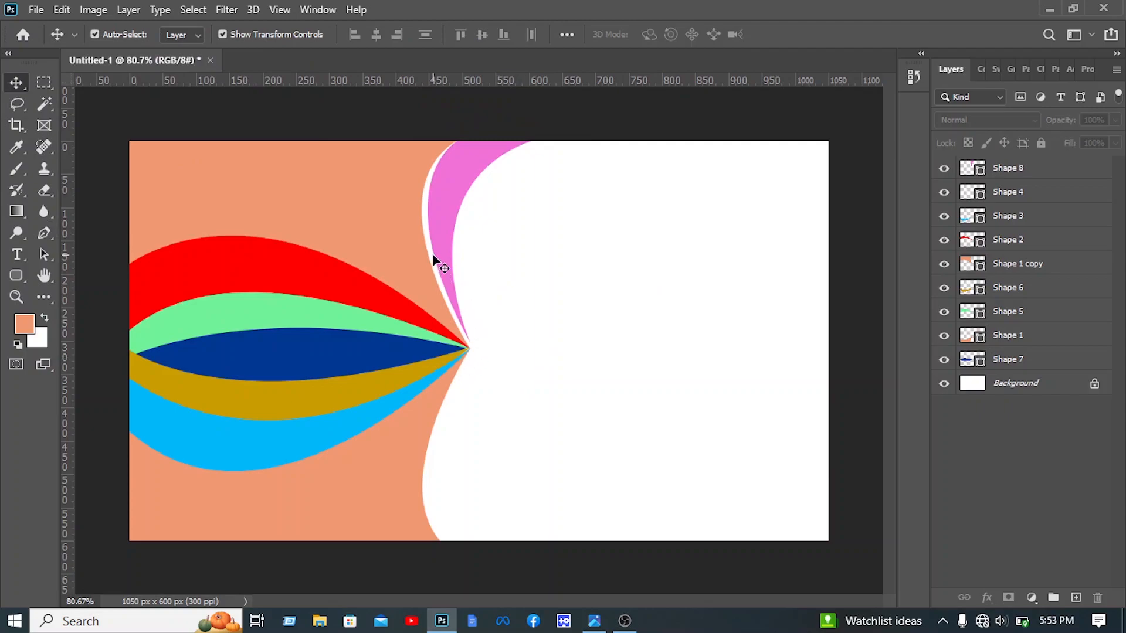
Draw a closed curved band about 268 × 335 px along the lower orange shape's outer edge, between the canvas bottom and the shared peak.
click(57, 232)
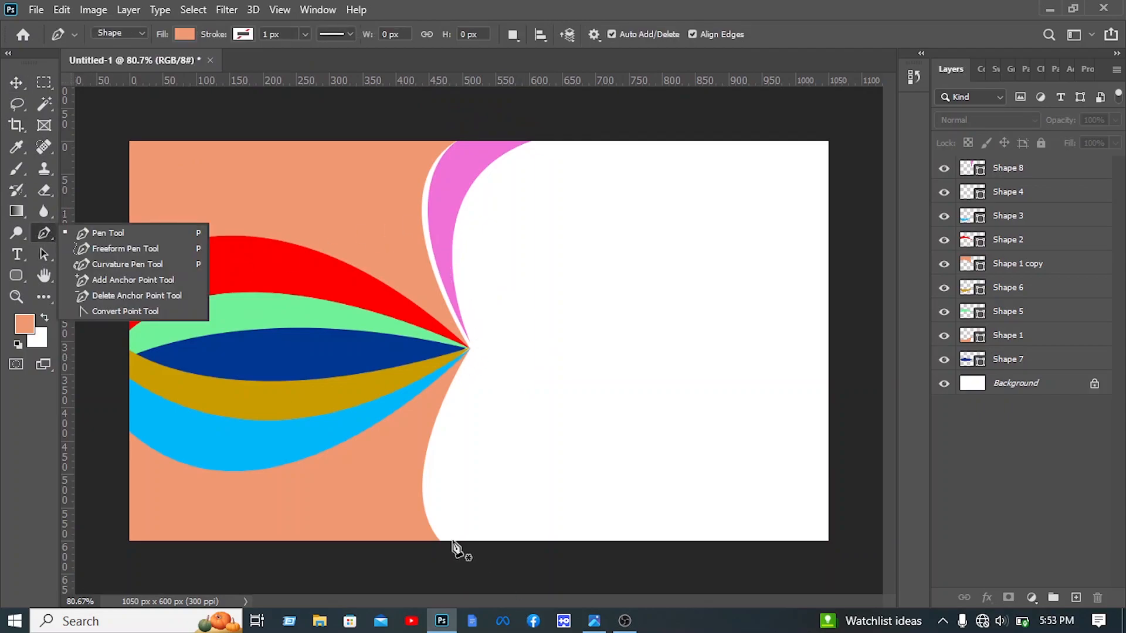
click(441, 542)
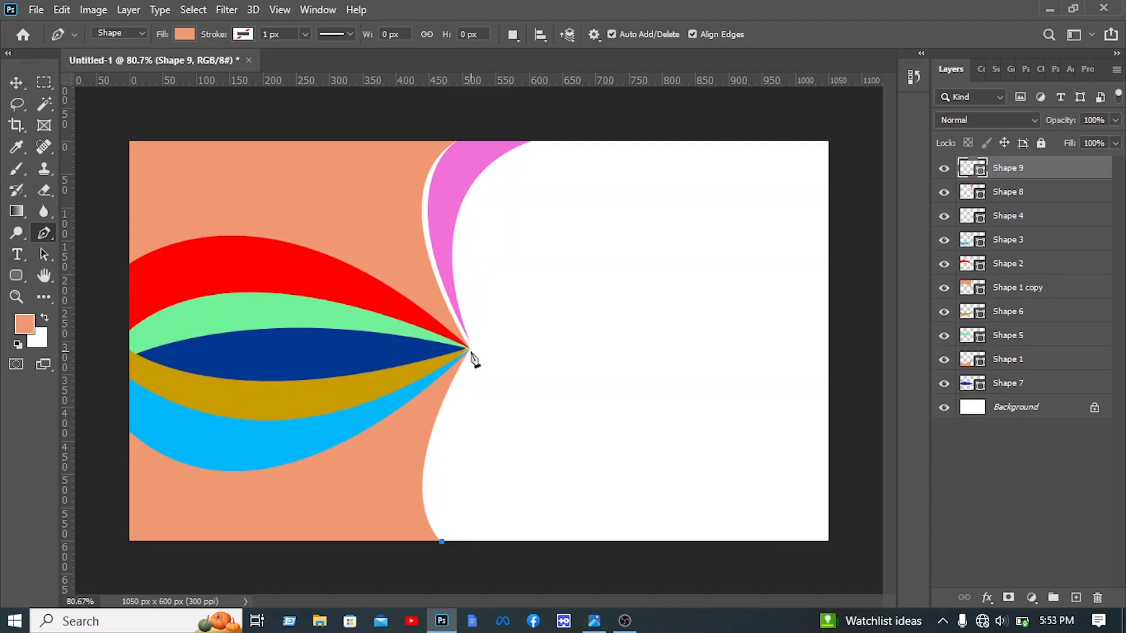
drag(472, 349, 544, 215)
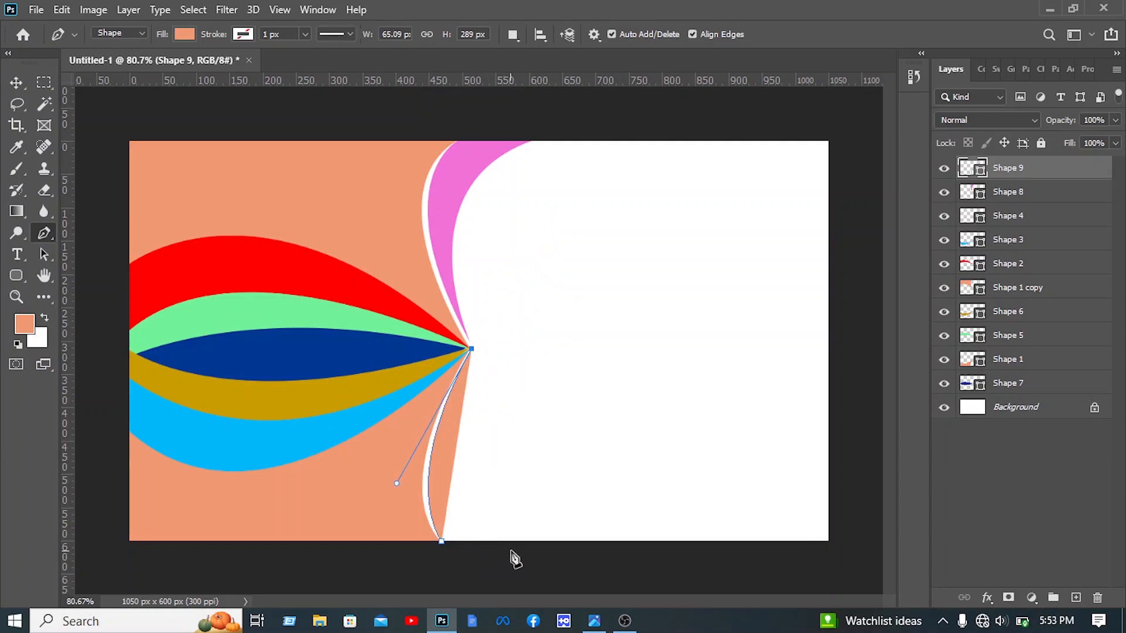
drag(547, 547, 744, 580)
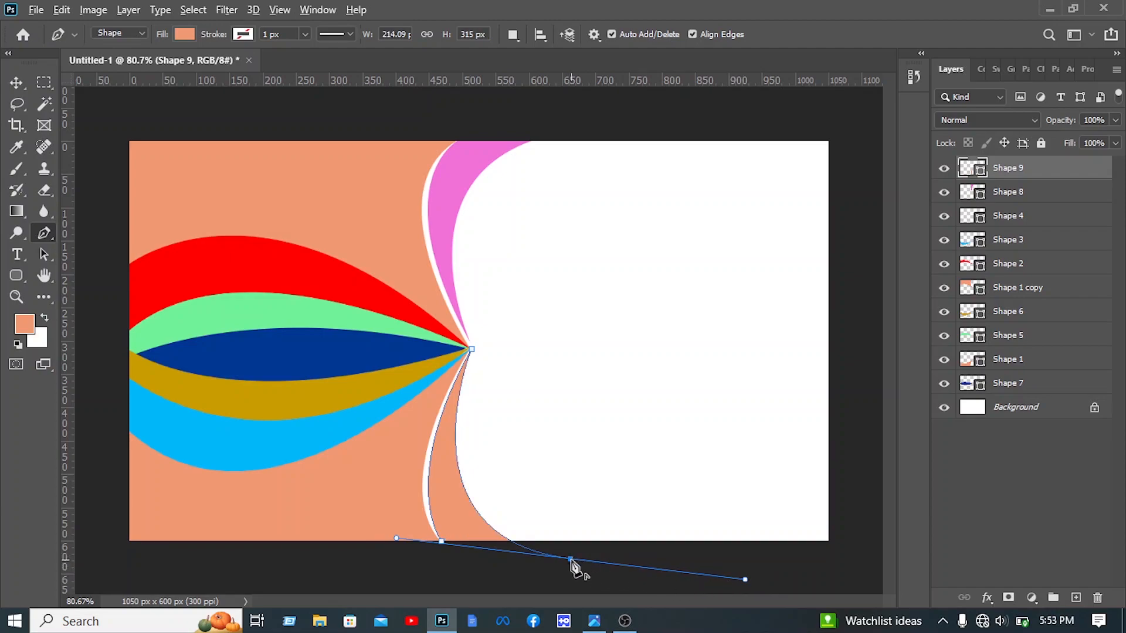
click(571, 560)
click(391, 572)
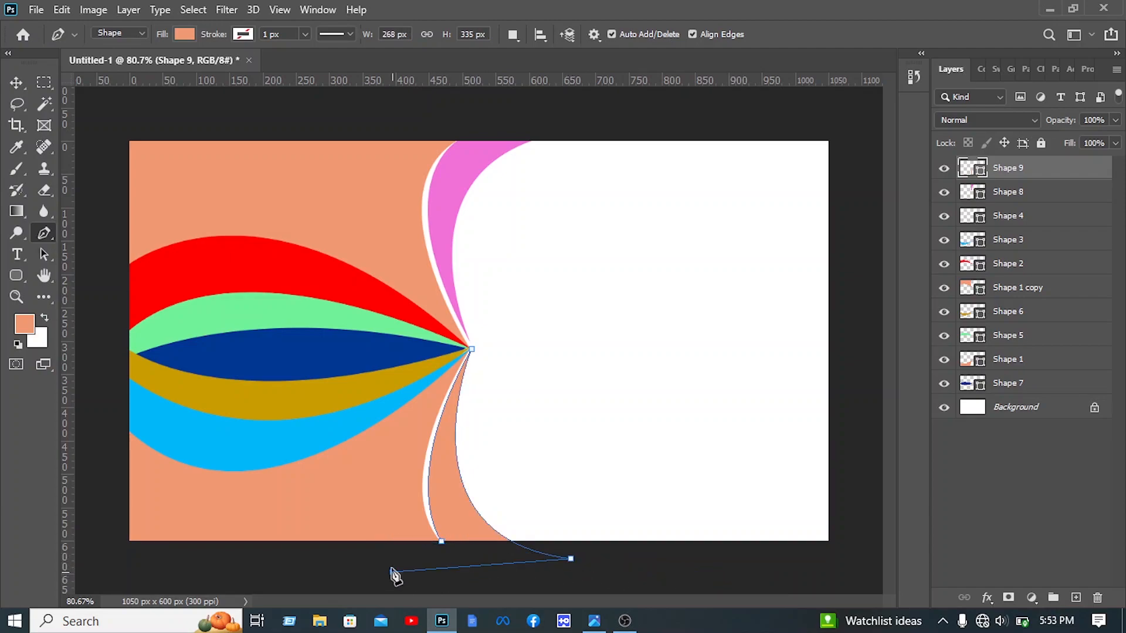
click(442, 542)
Fill the lower curved band with purple and deselect it.
click(183, 34)
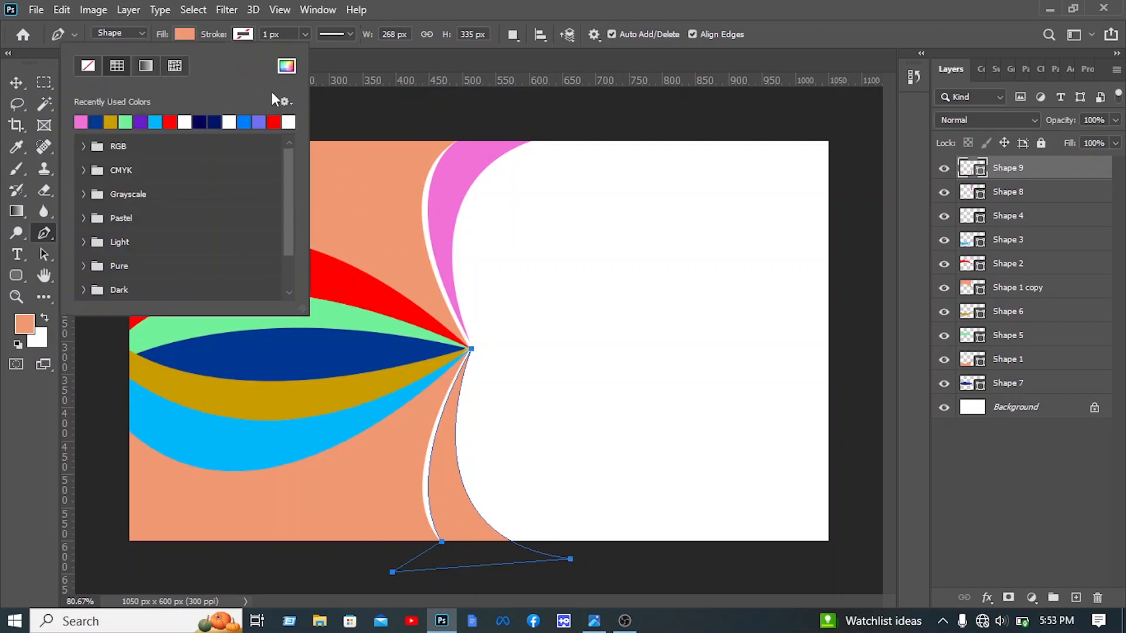
click(139, 120)
click(14, 83)
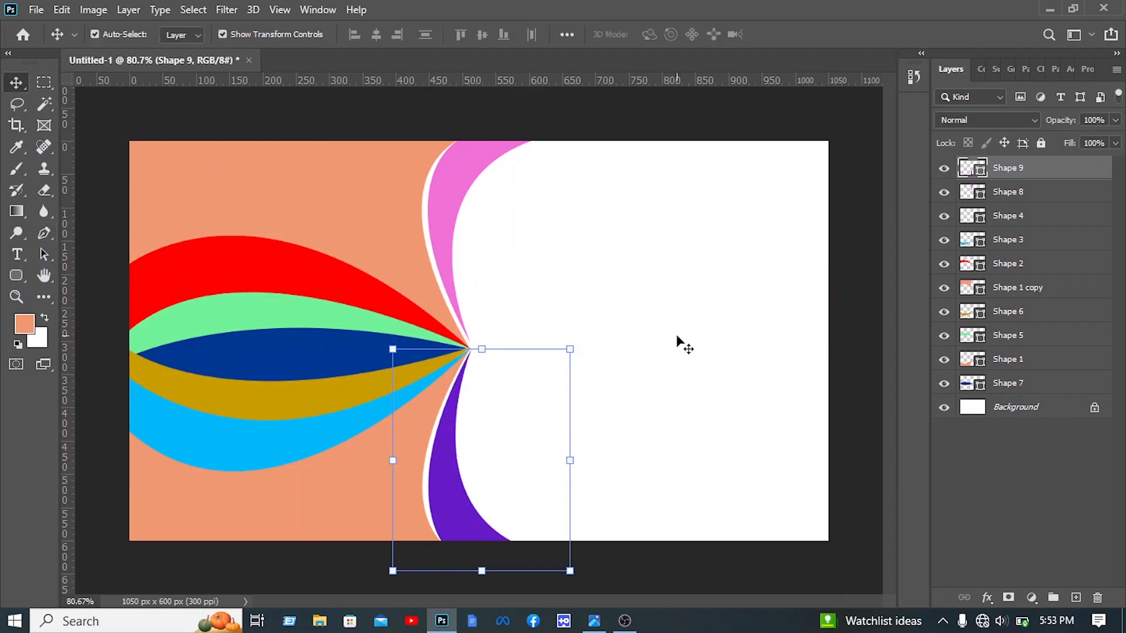
click(678, 340)
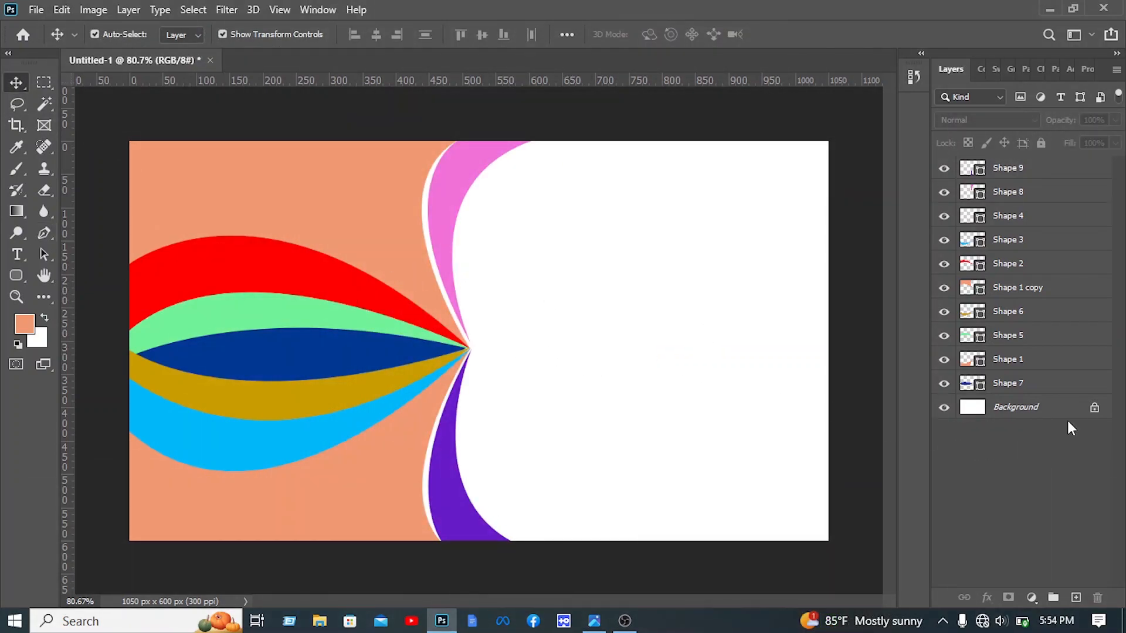
Unlock the Background layer to give it a navy 06005b Color Overlay at 100% opacity, and lock the layer.
click(1081, 413)
click(1094, 409)
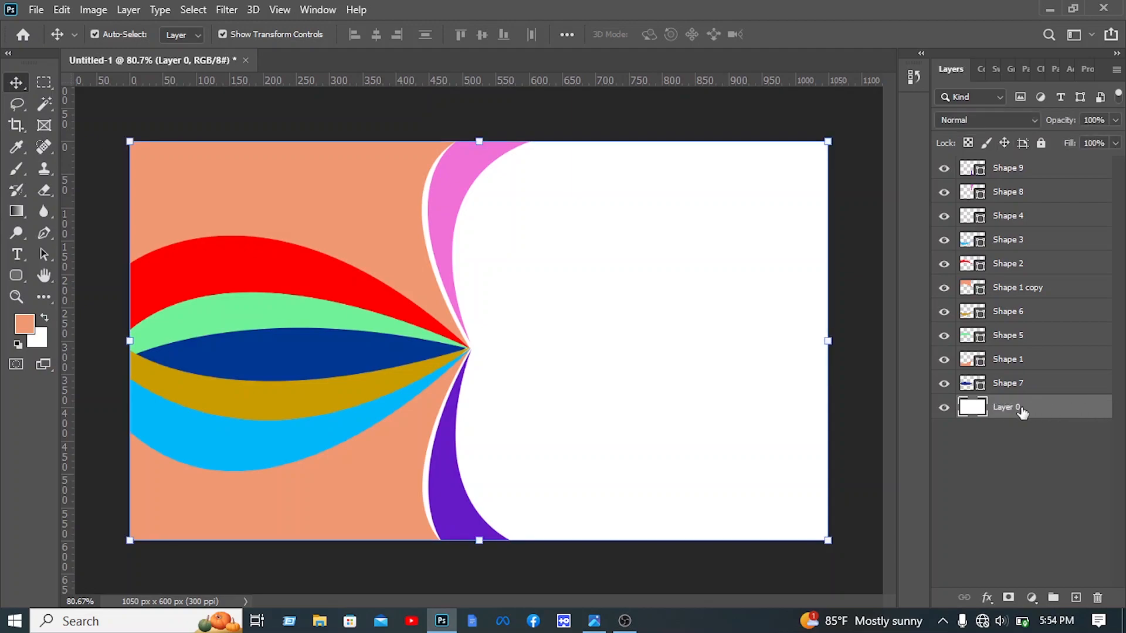
double_click(969, 406)
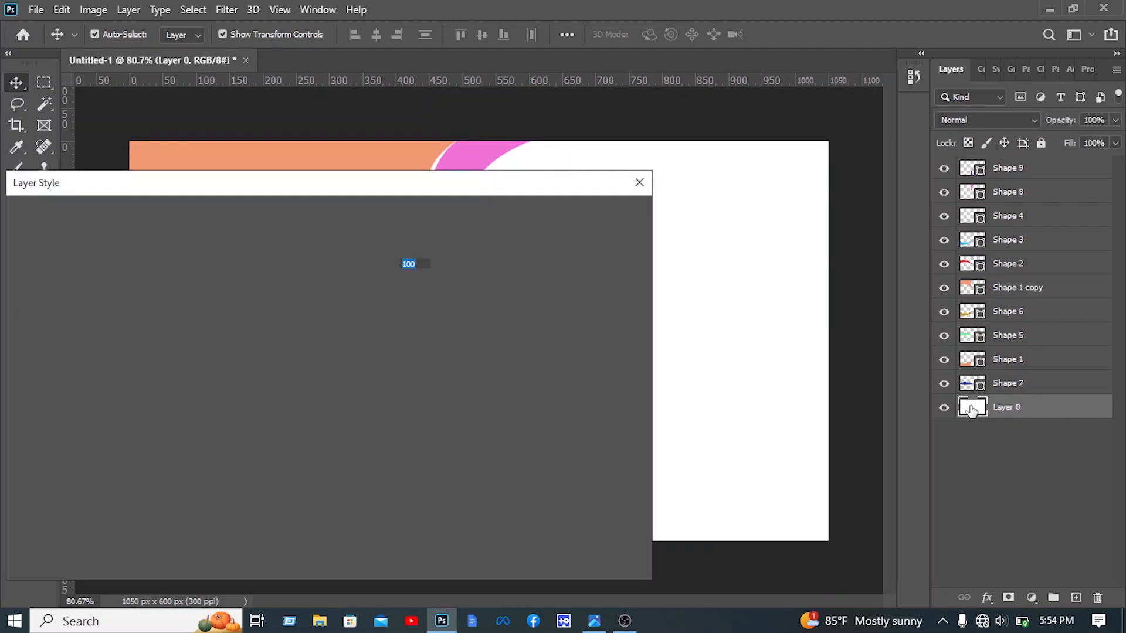
drag(148, 212, 143, 203)
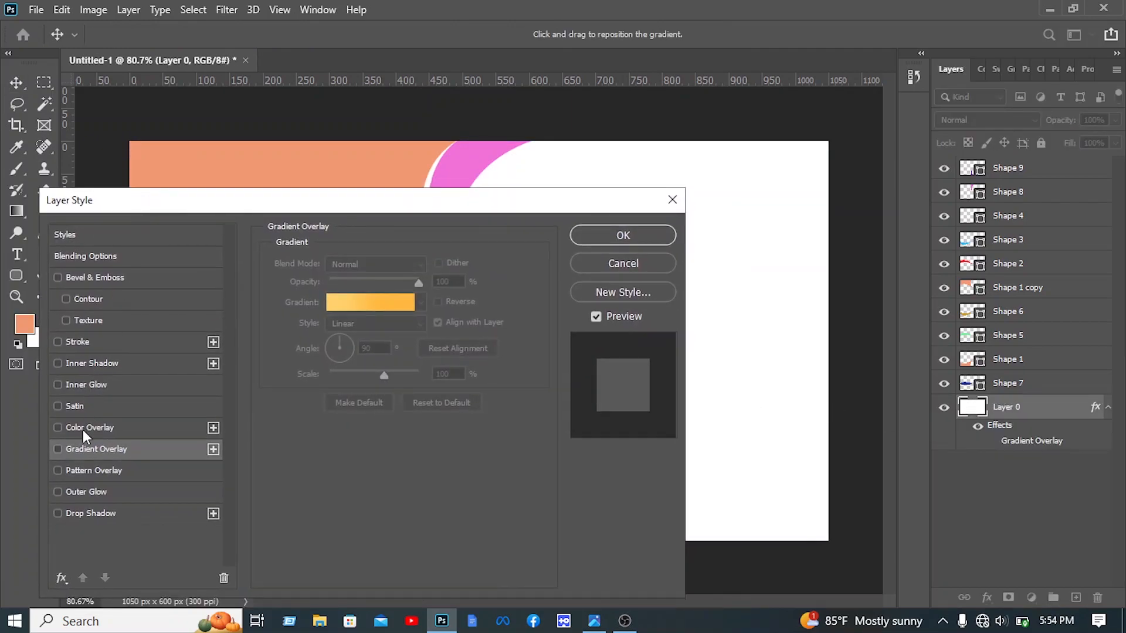
click(82, 428)
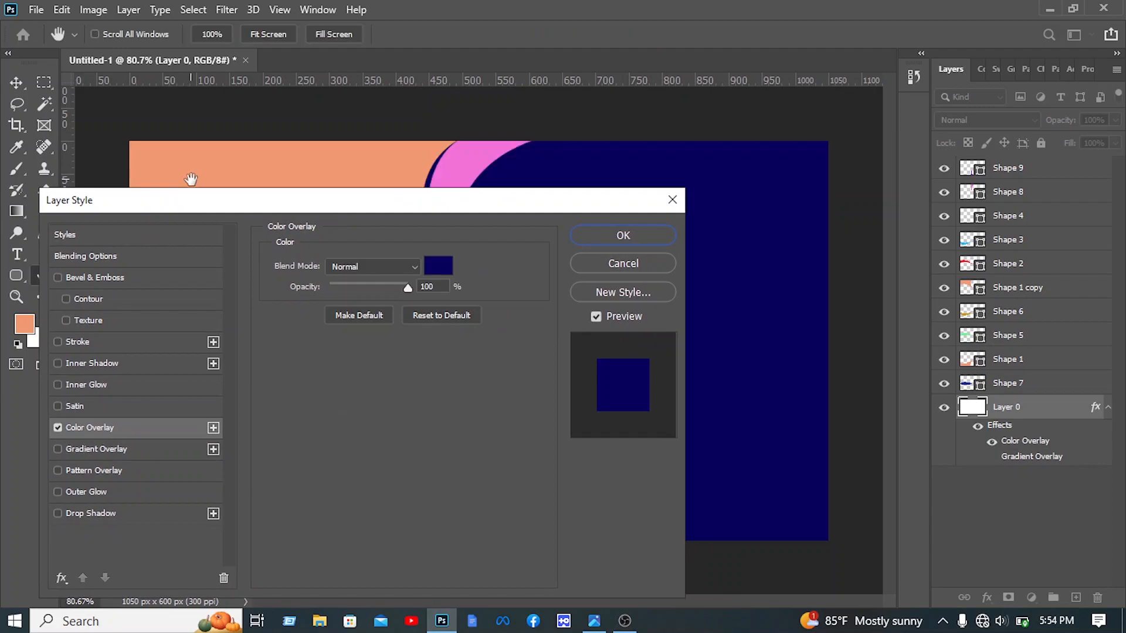
drag(219, 210, 633, 181)
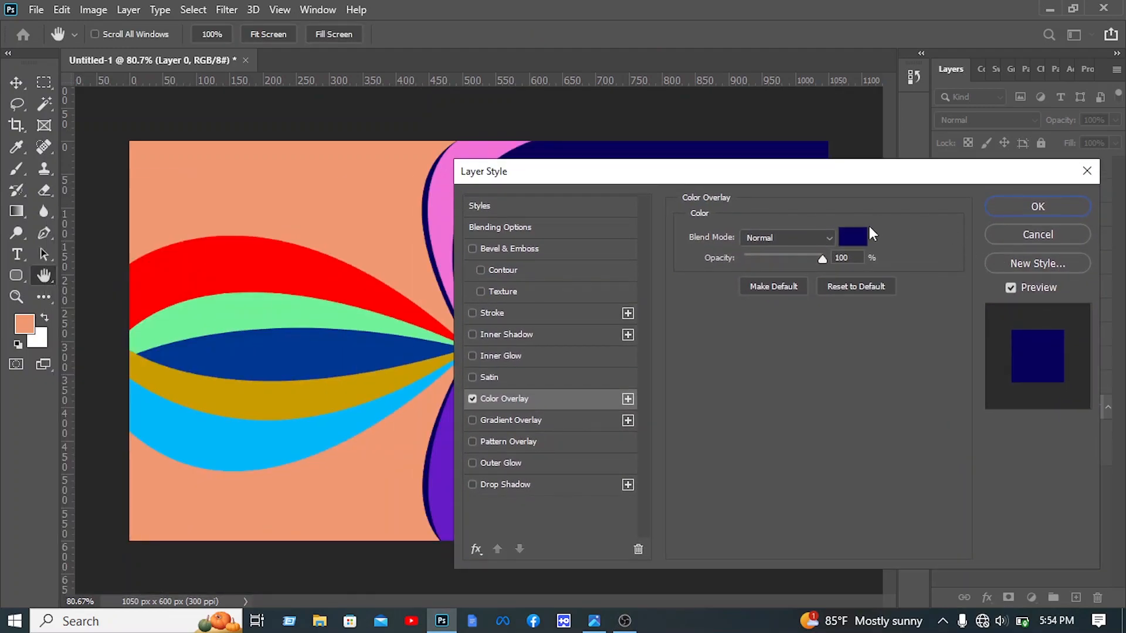
click(854, 236)
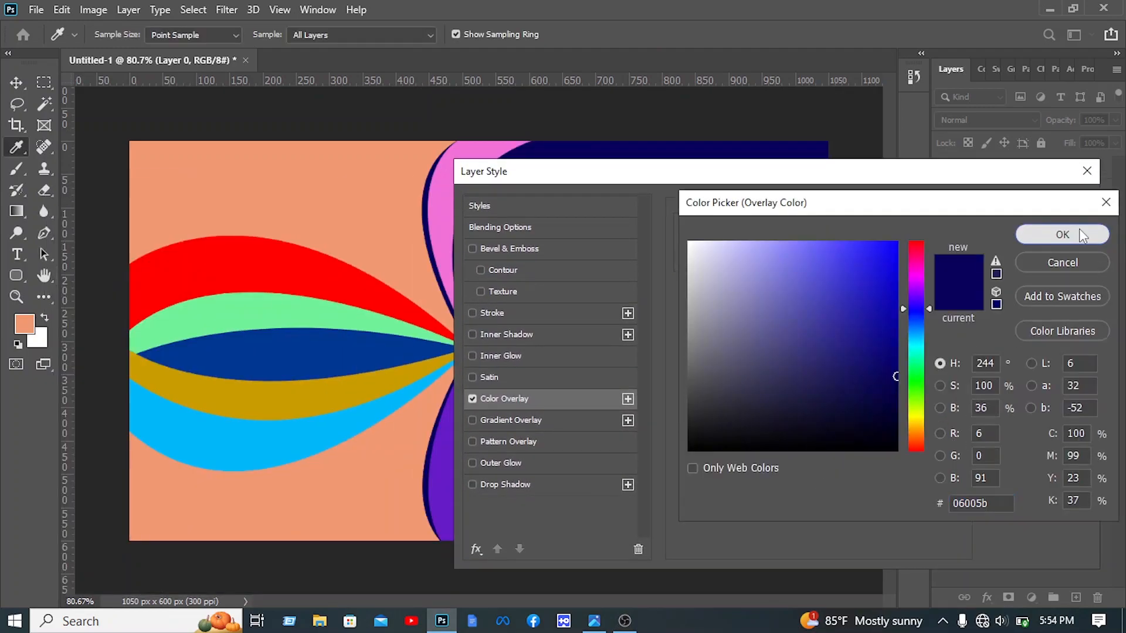
click(1078, 228)
click(1070, 206)
click(1040, 143)
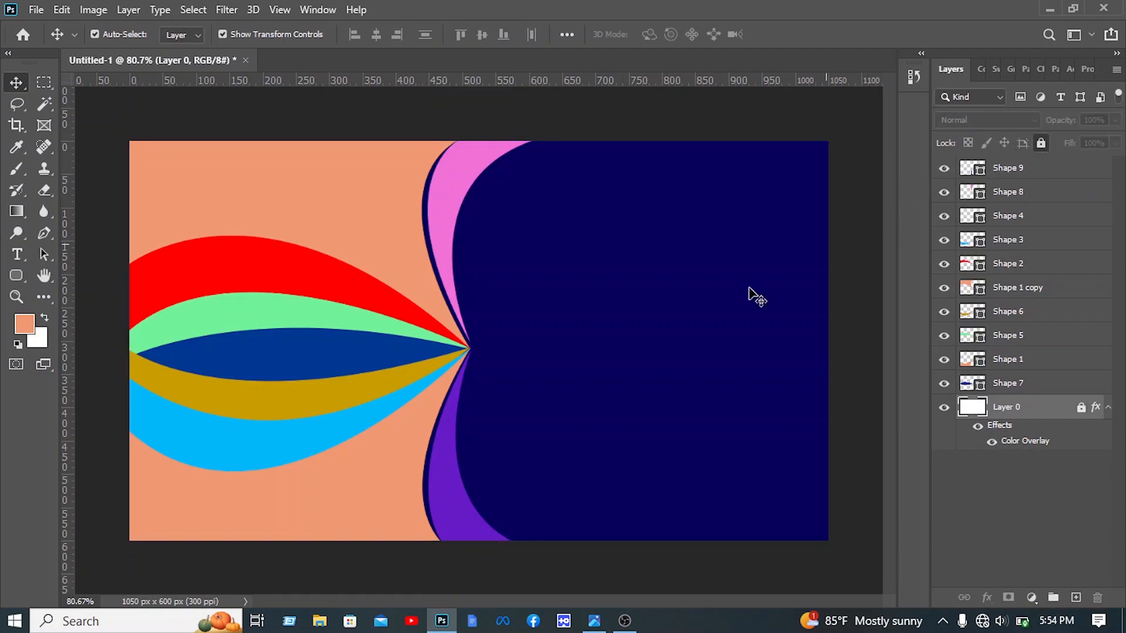
Add a Gradient Overlay to the pink upper band using the Blue_20 preset, with its light-blue stop moved to 83%.
click(456, 181)
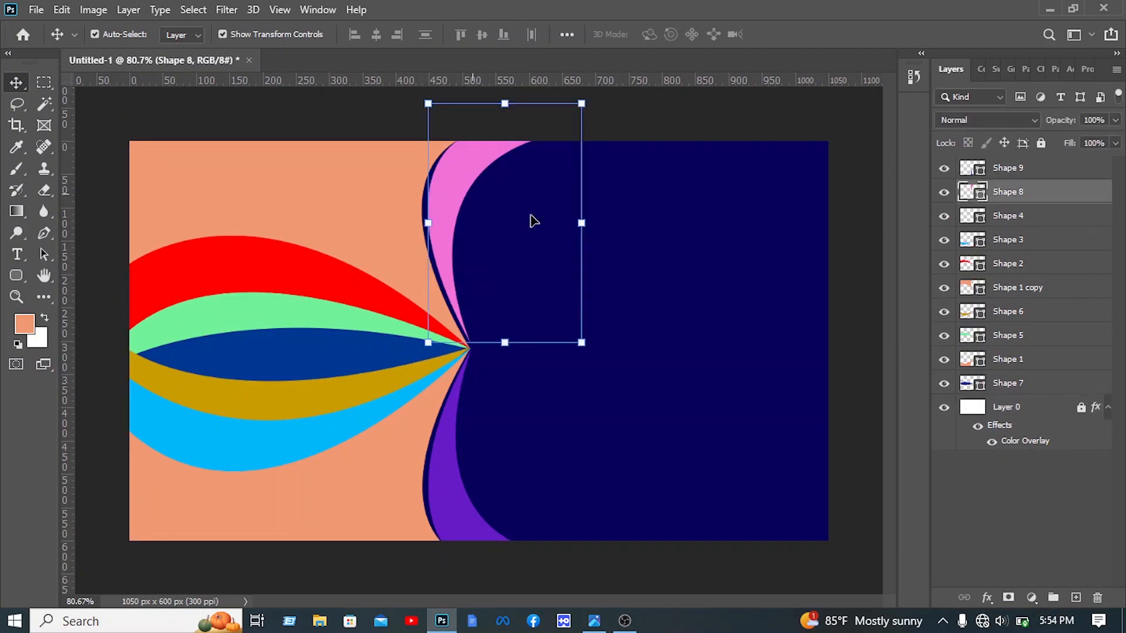
right_click(1038, 192)
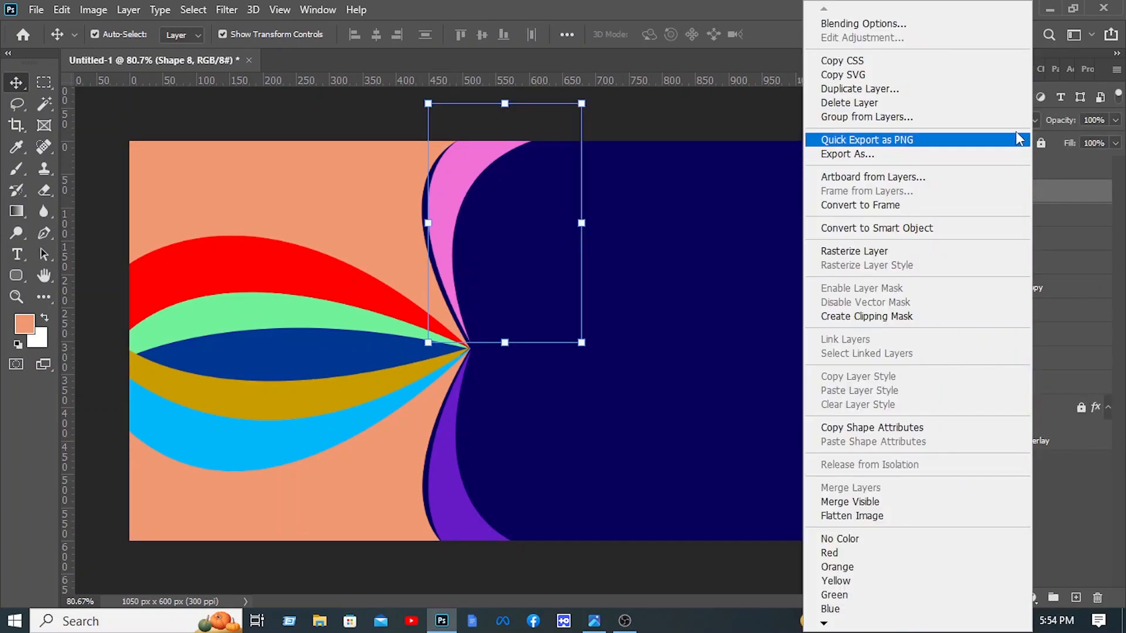
click(936, 28)
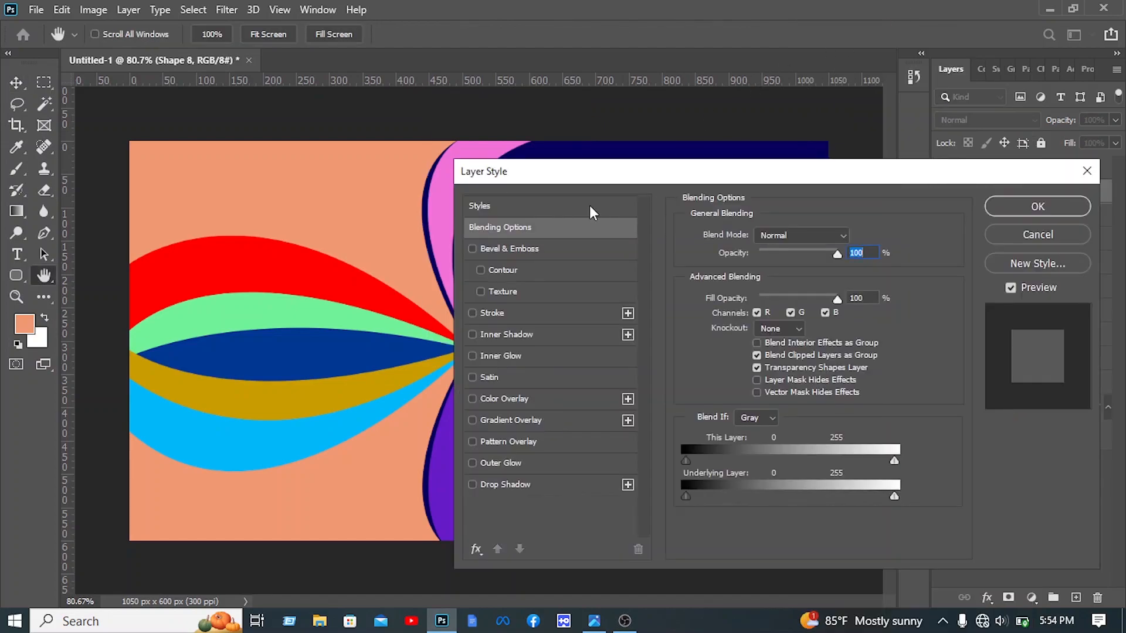
click(553, 420)
drag(578, 176, 396, 159)
click(624, 256)
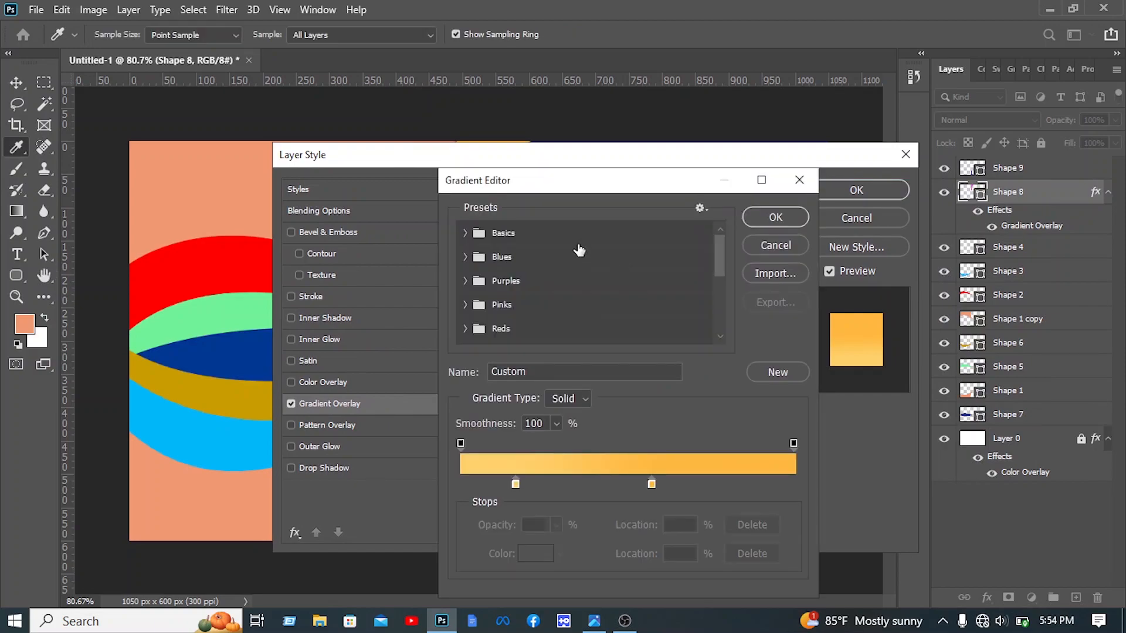
click(477, 258)
scroll(538, 277, down, 3)
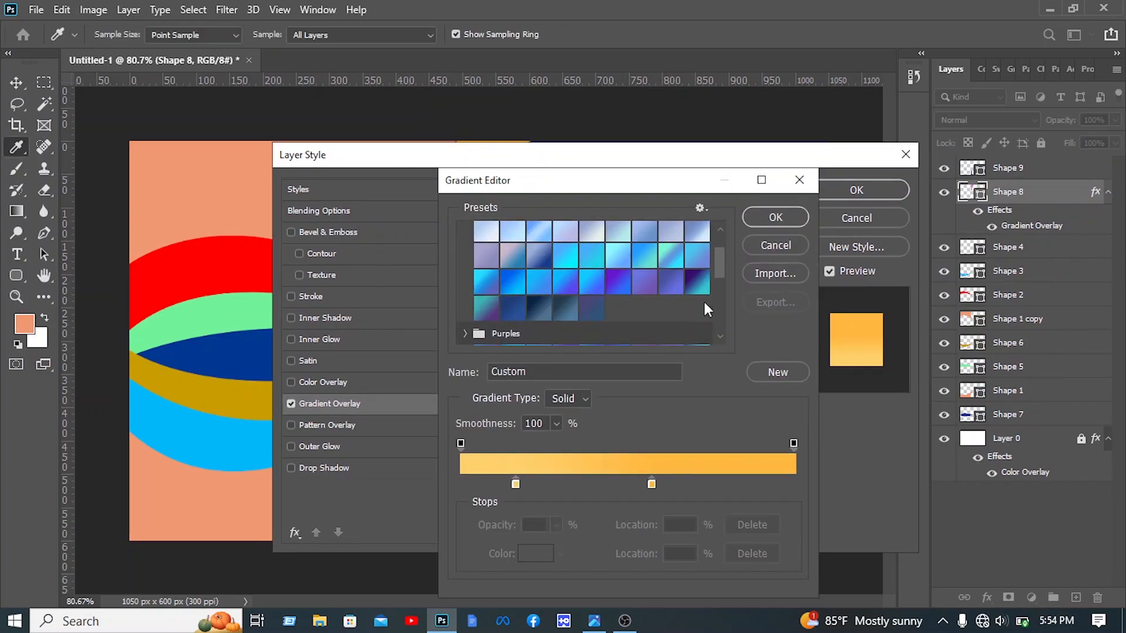
click(507, 281)
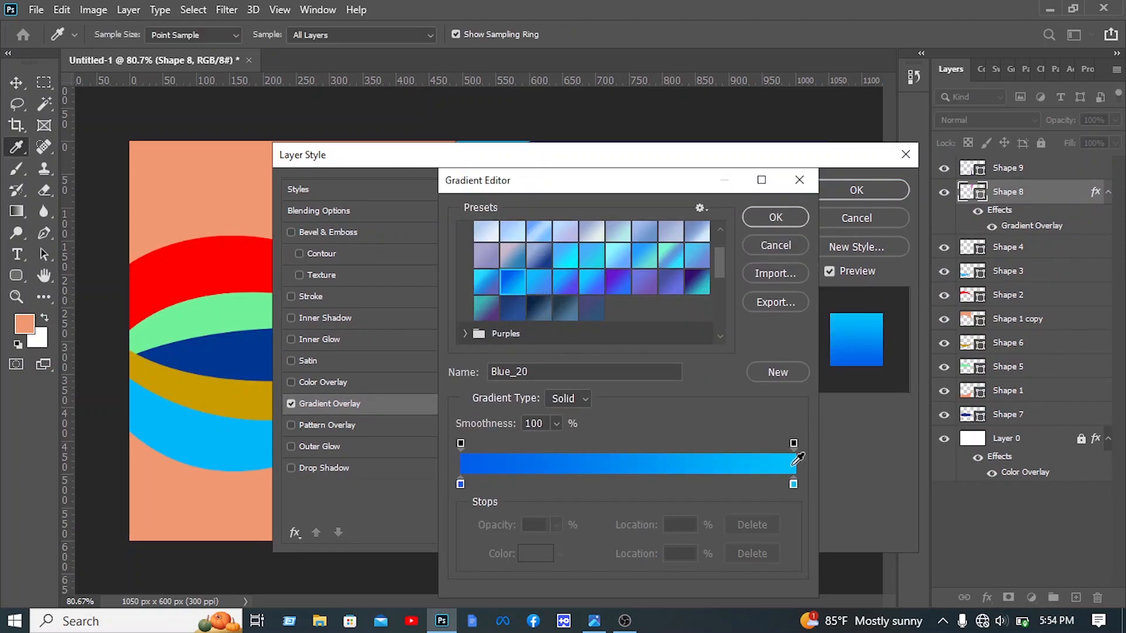
drag(793, 484, 738, 484)
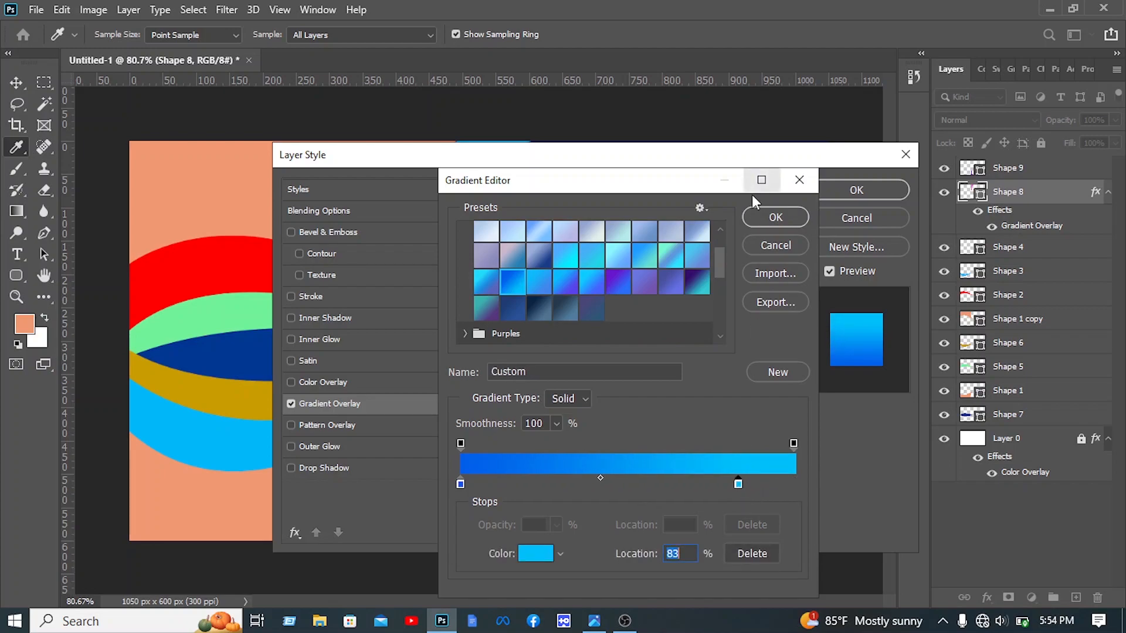
click(769, 216)
Rotate the upper band's gradient diagonally to about -39° and move its dark-blue stop to 5%.
drag(738, 156, 708, 304)
drag(535, 443, 550, 455)
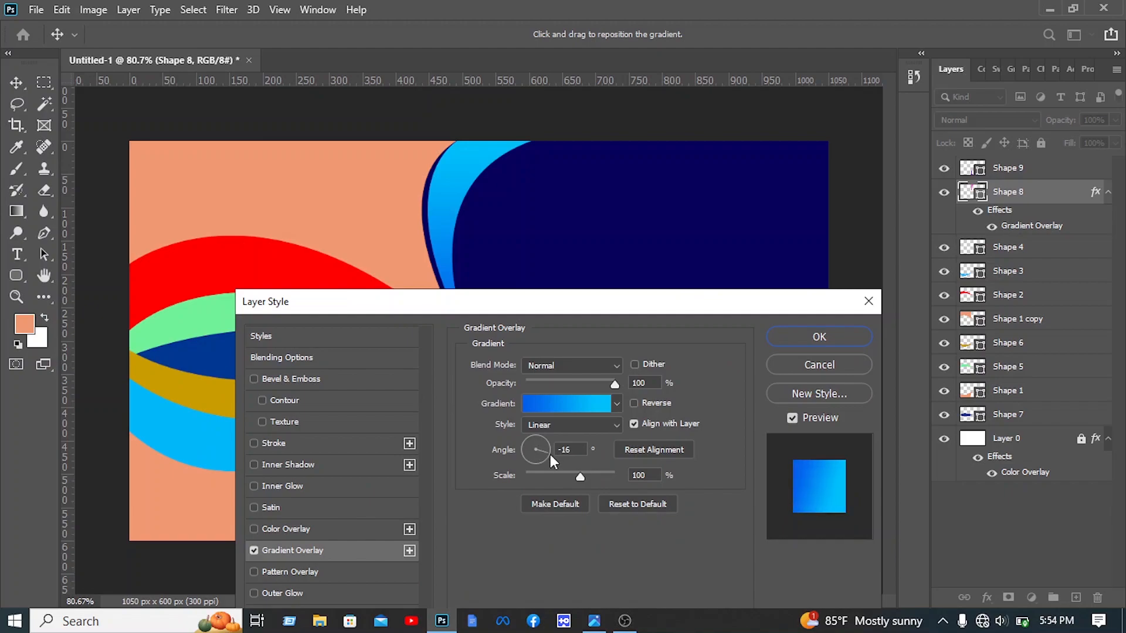
click(560, 401)
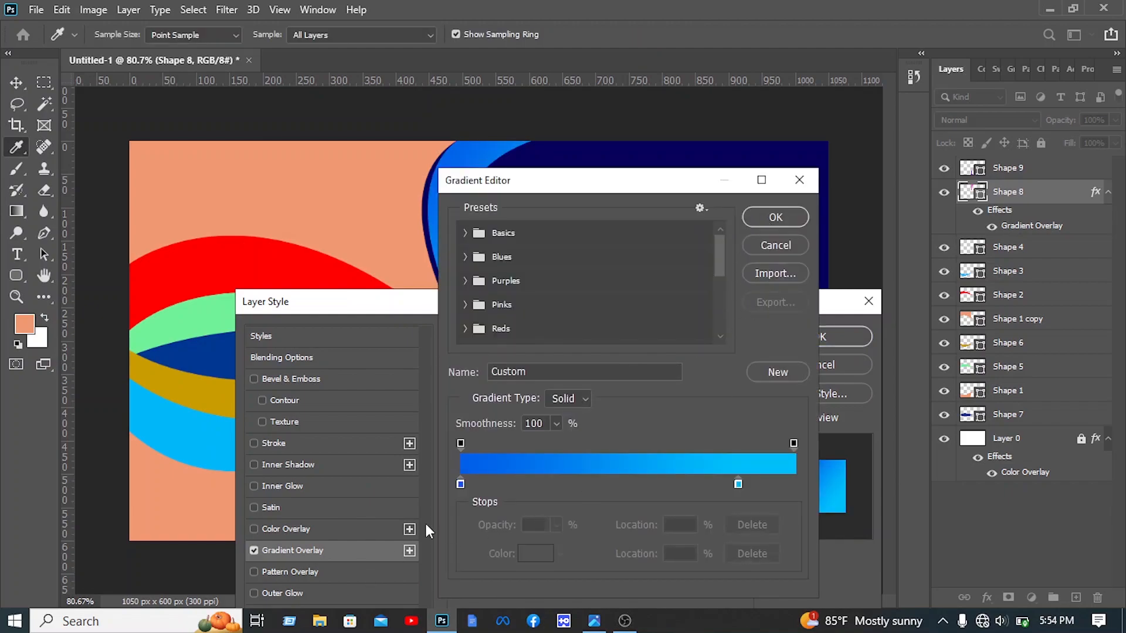
drag(459, 482, 471, 488)
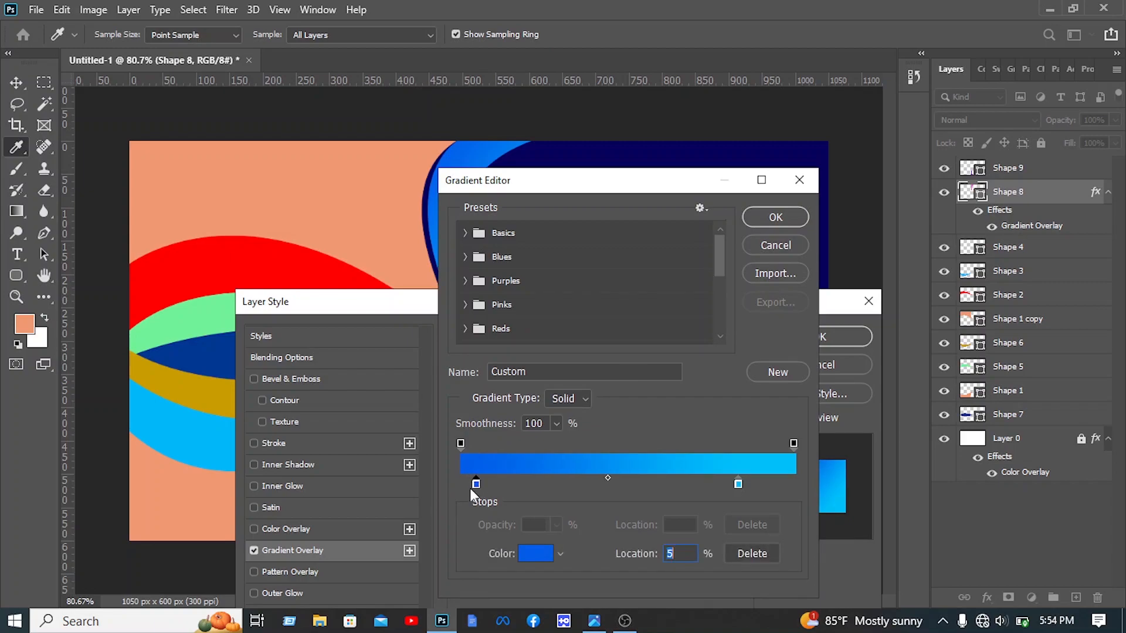
click(780, 216)
click(811, 337)
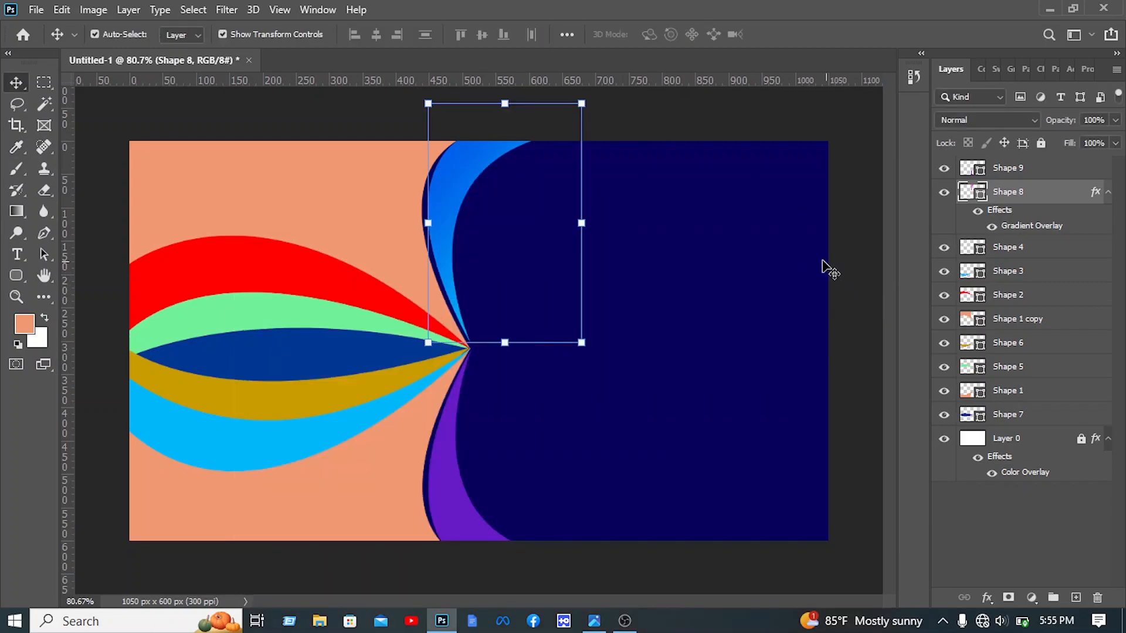
Copy the upper curved band's layer style onto the purple lower band and deselect it.
right_click(1023, 199)
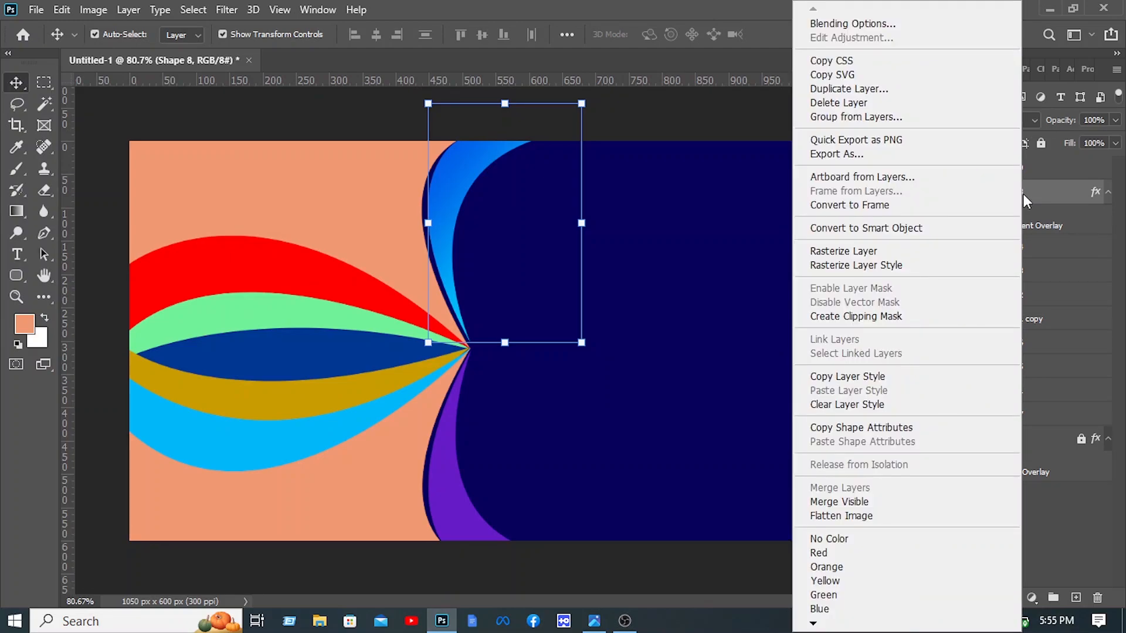
click(848, 377)
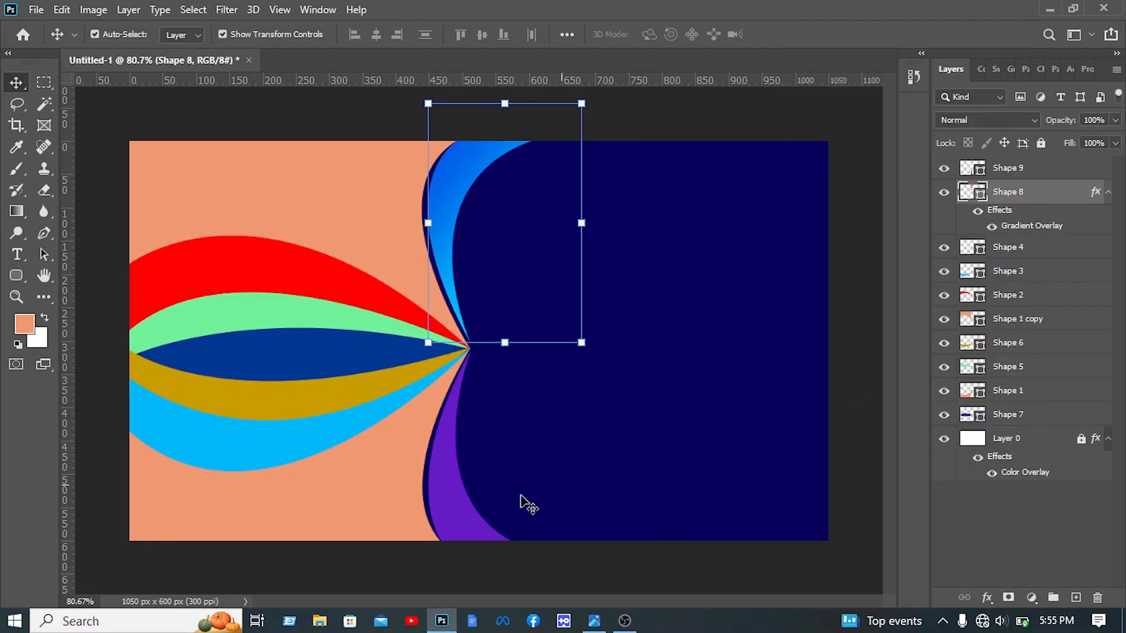
click(447, 515)
right_click(1039, 175)
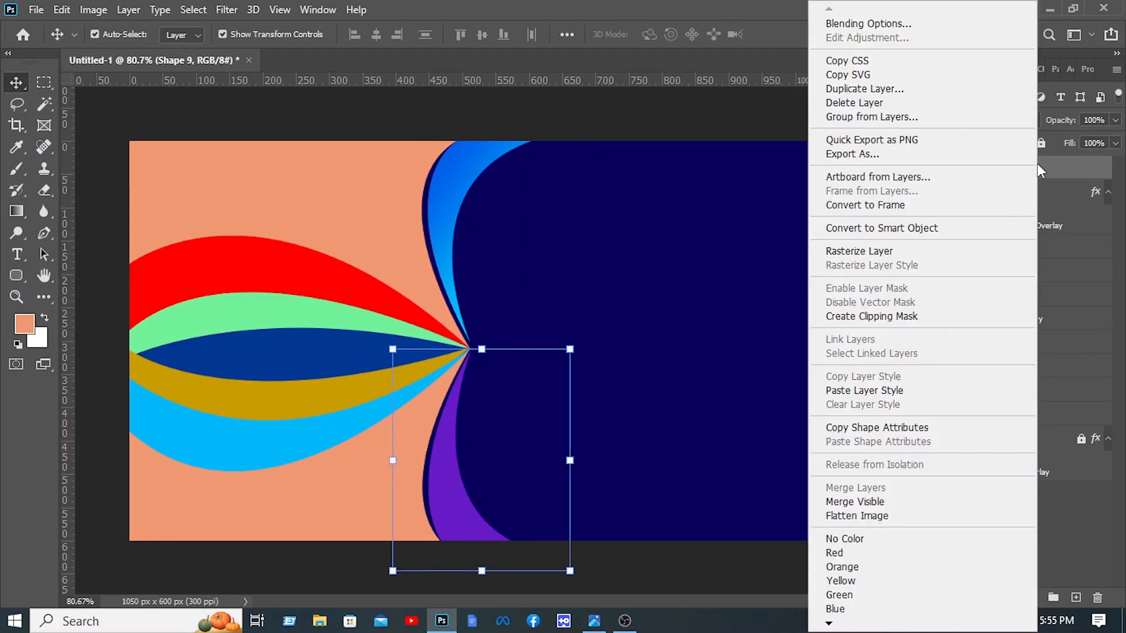
click(926, 391)
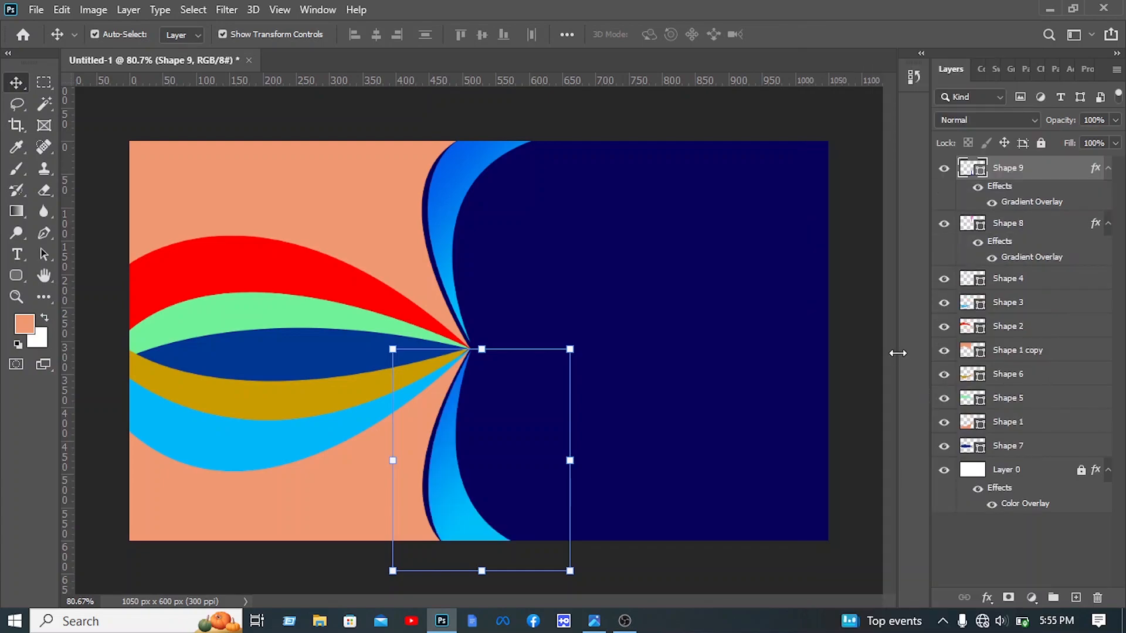
click(871, 345)
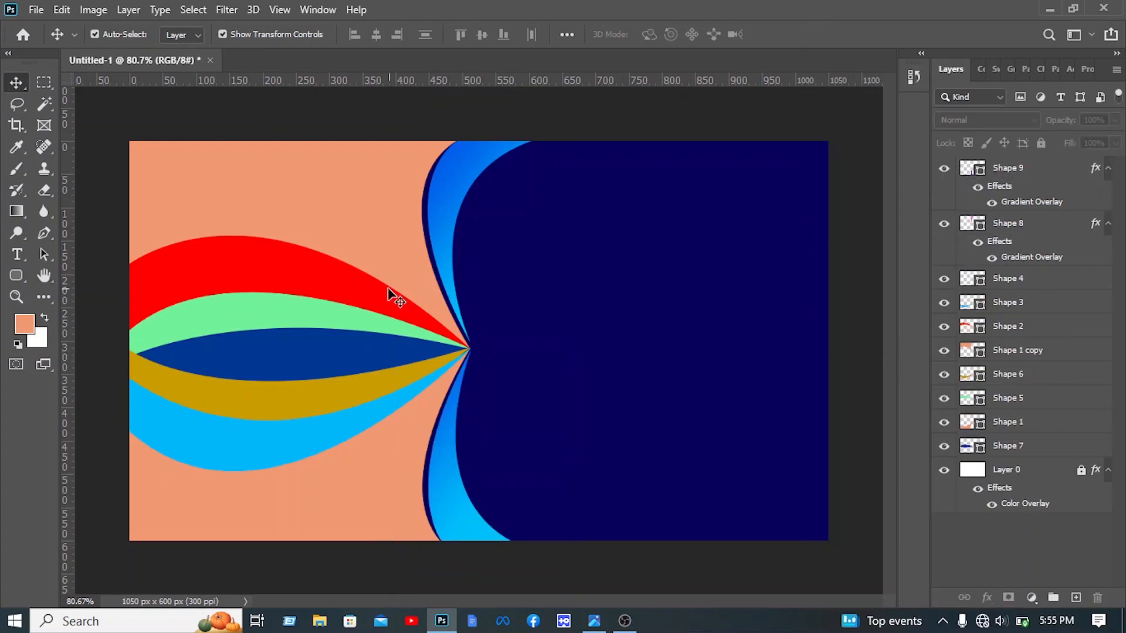
Add a Gradient Overlay to the red crescent using the Blue_27 preset from the Blues group.
click(370, 293)
right_click(1039, 324)
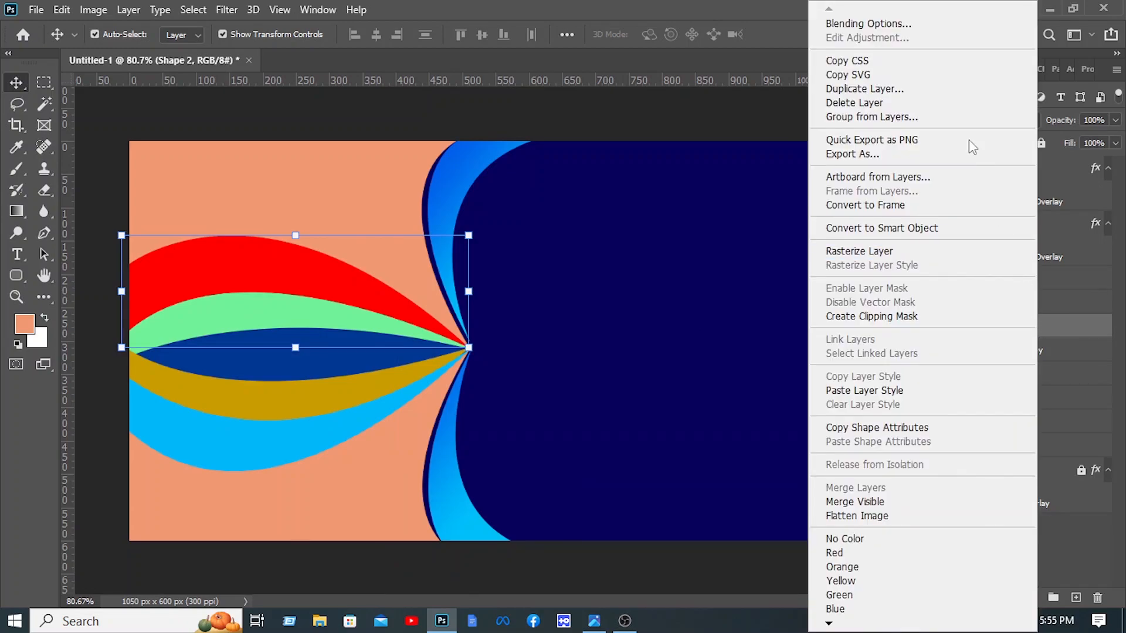
click(886, 25)
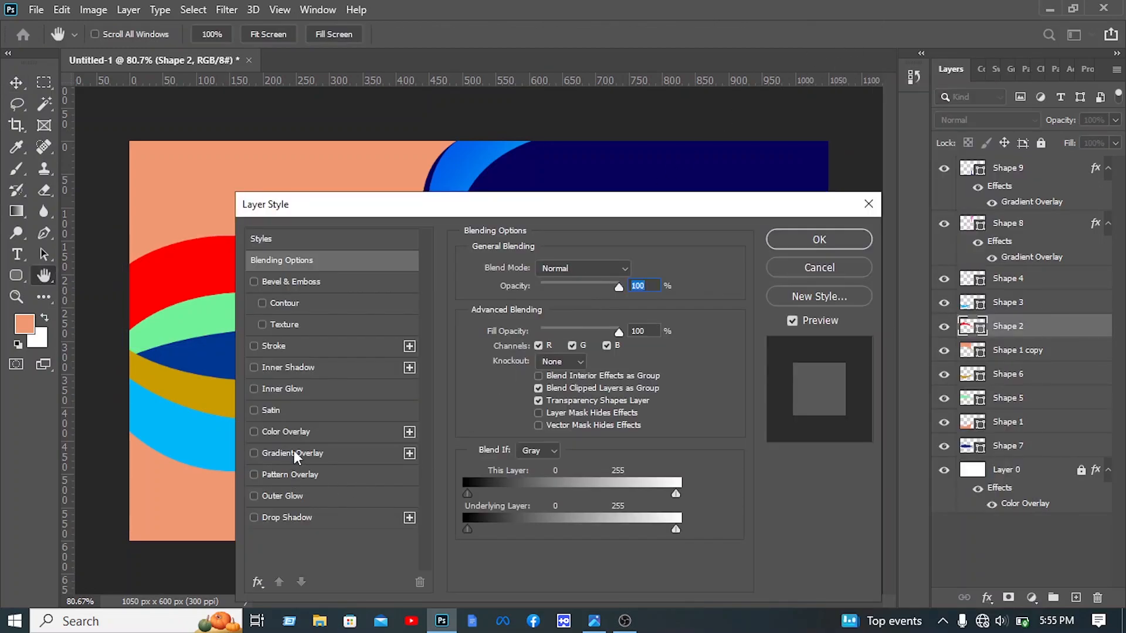
click(293, 453)
click(543, 304)
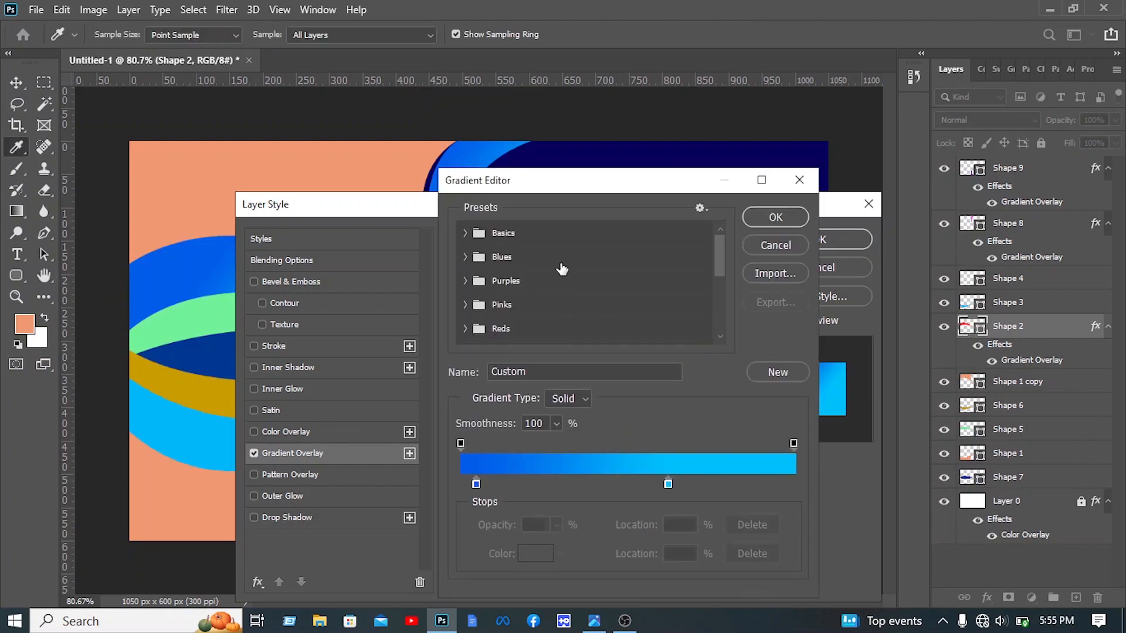
click(478, 258)
scroll(580, 288, down, 1)
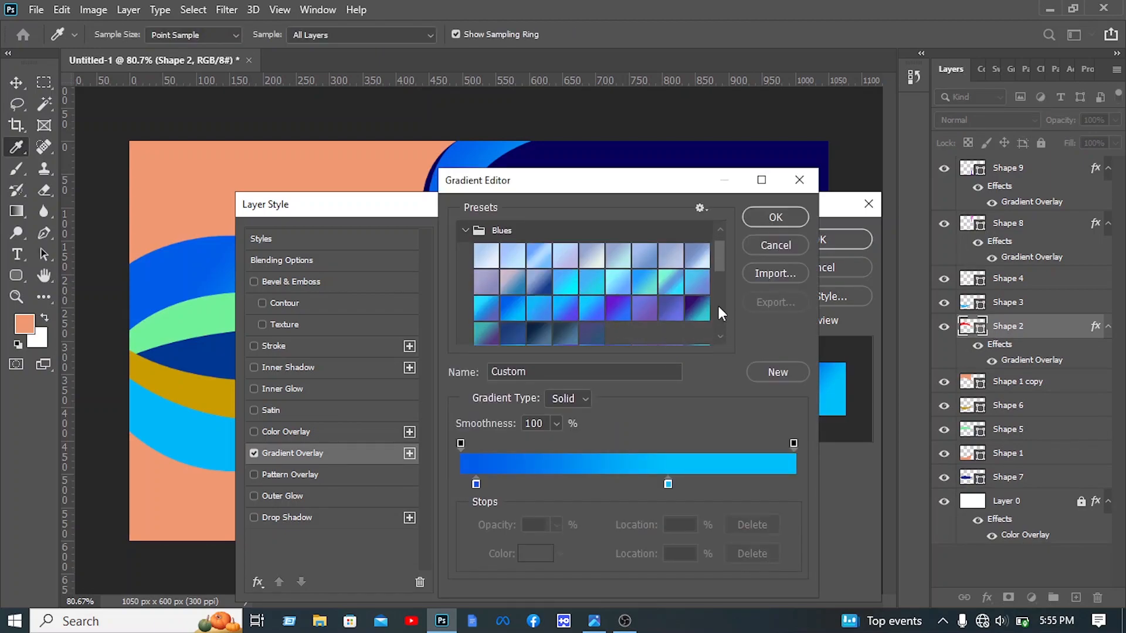
click(688, 312)
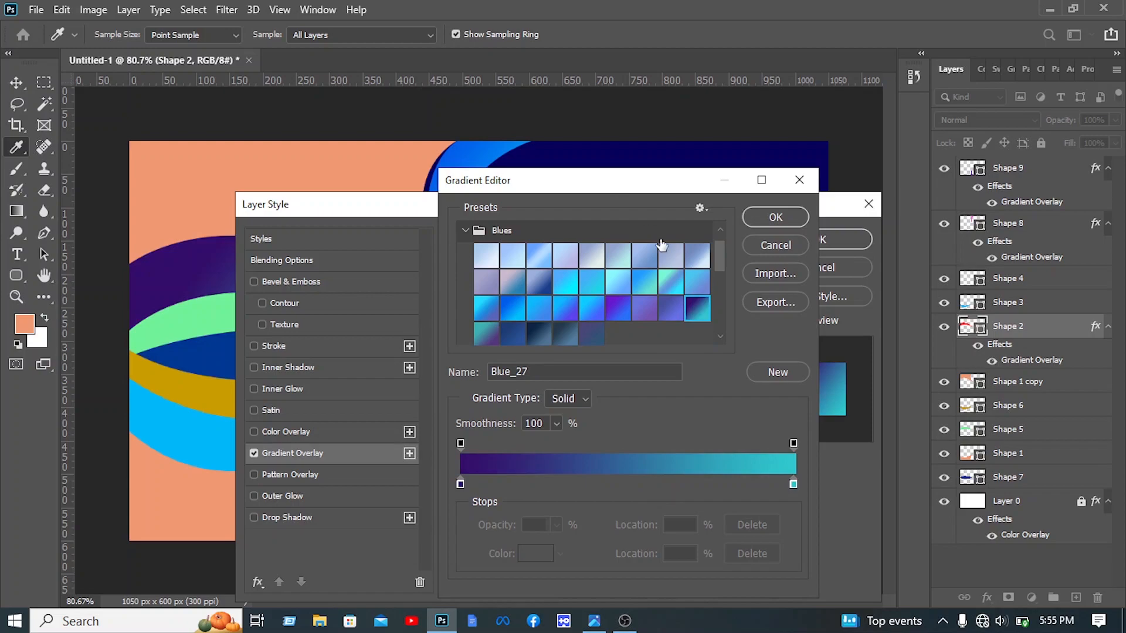
click(775, 219)
Change the crescent gradient's teal stop to bright blue at 89% and set the gradient angle to -63°.
drag(695, 208, 950, 176)
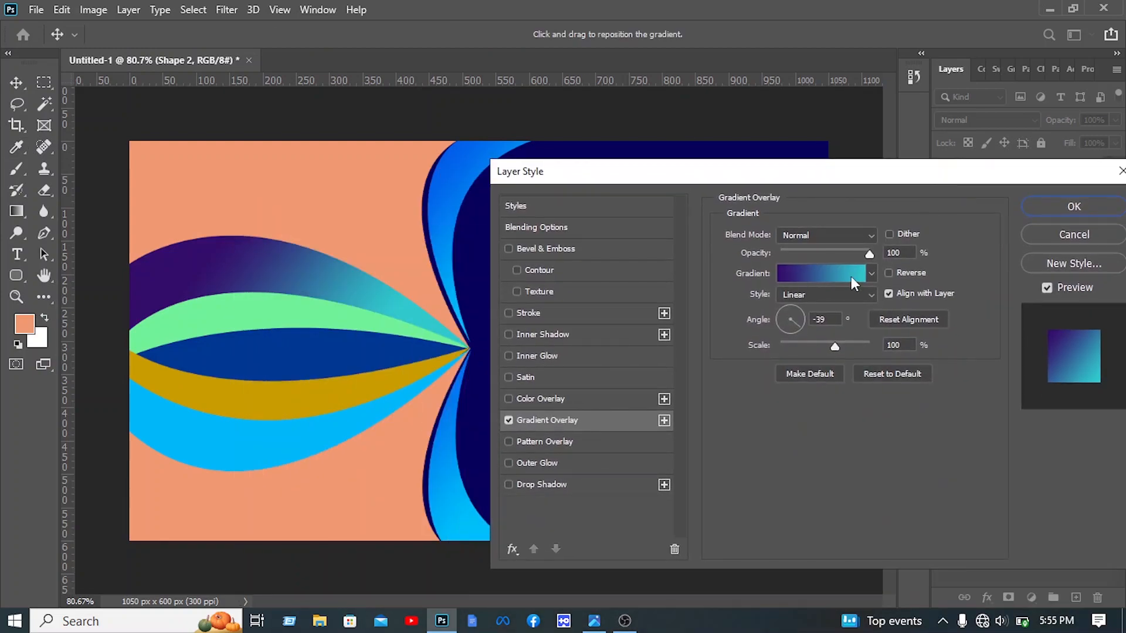
click(846, 272)
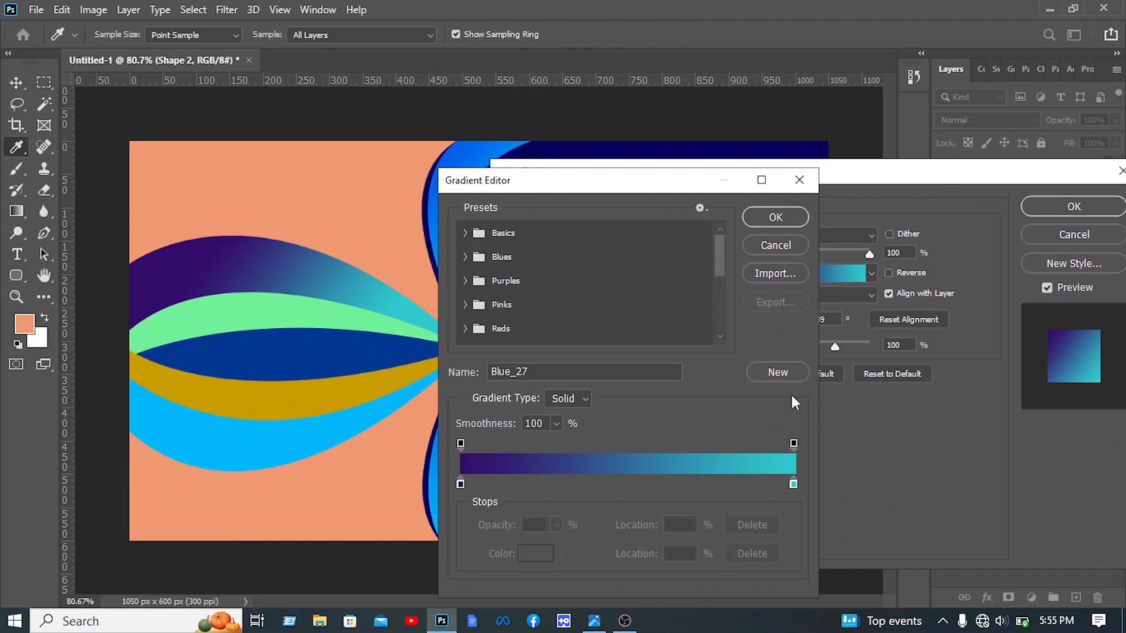
click(791, 484)
click(536, 557)
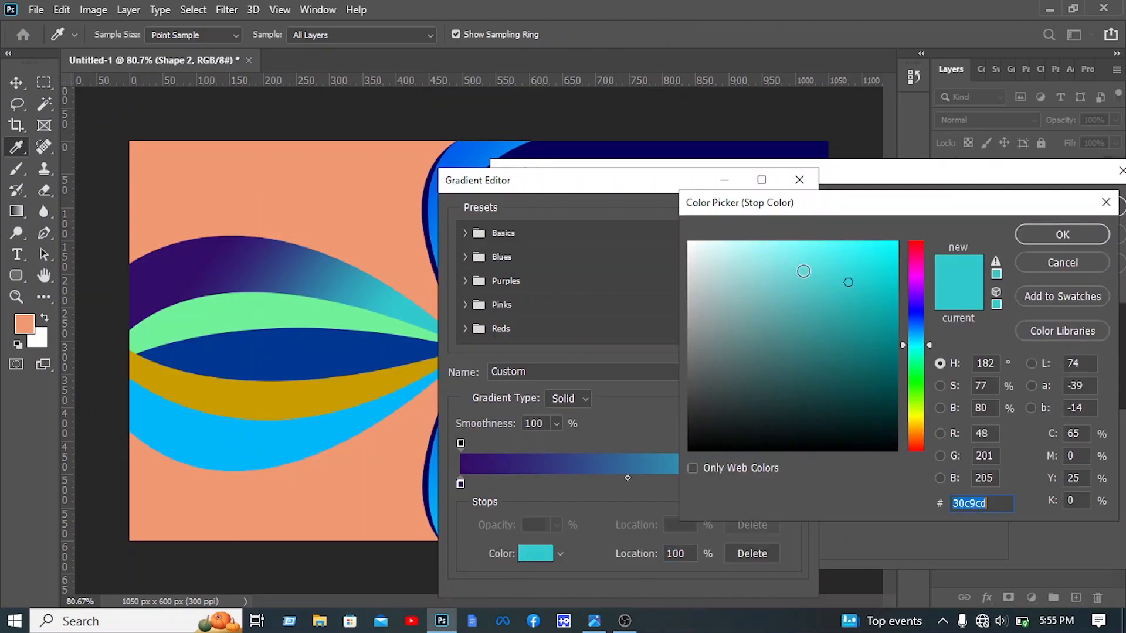
drag(912, 339, 913, 333)
drag(867, 283, 953, 241)
click(1062, 234)
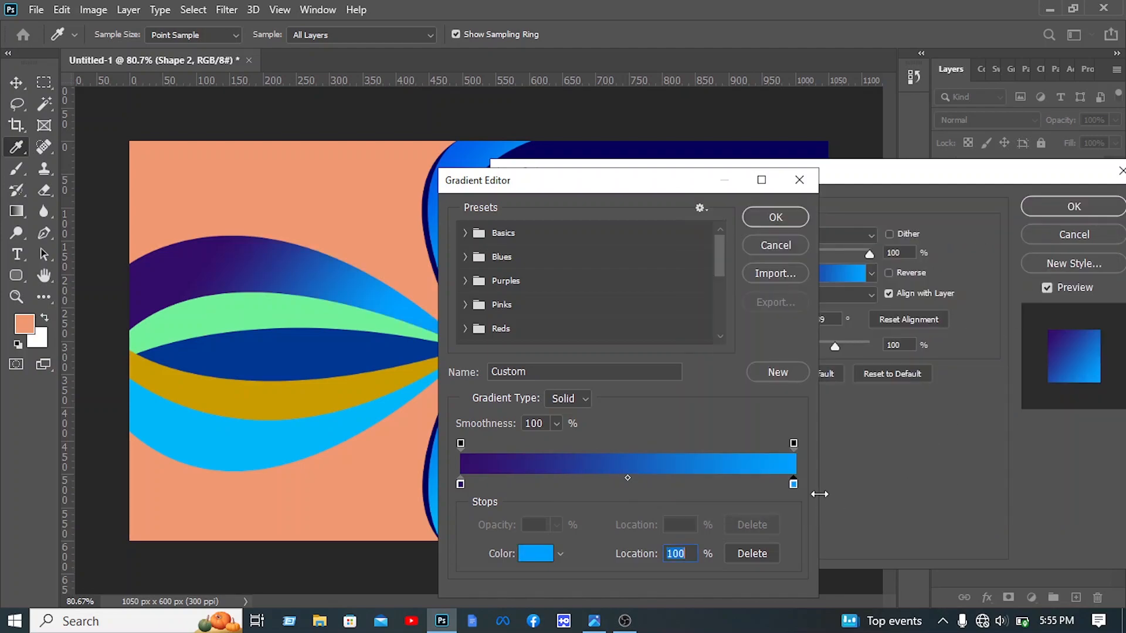
drag(791, 485, 758, 486)
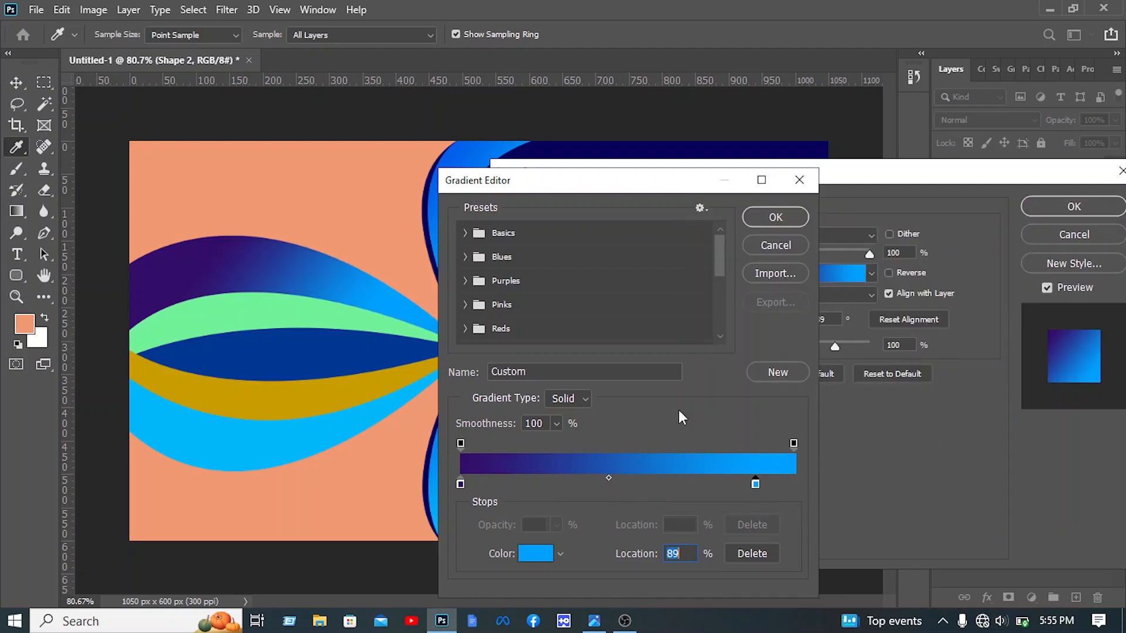
click(778, 221)
drag(795, 327, 798, 332)
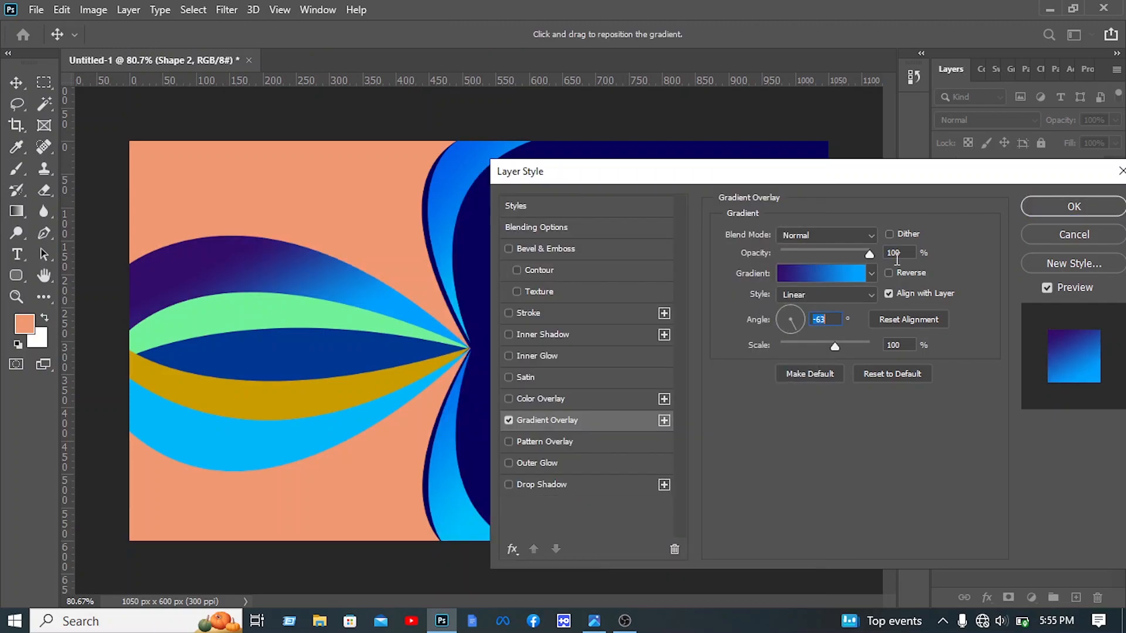
click(1078, 206)
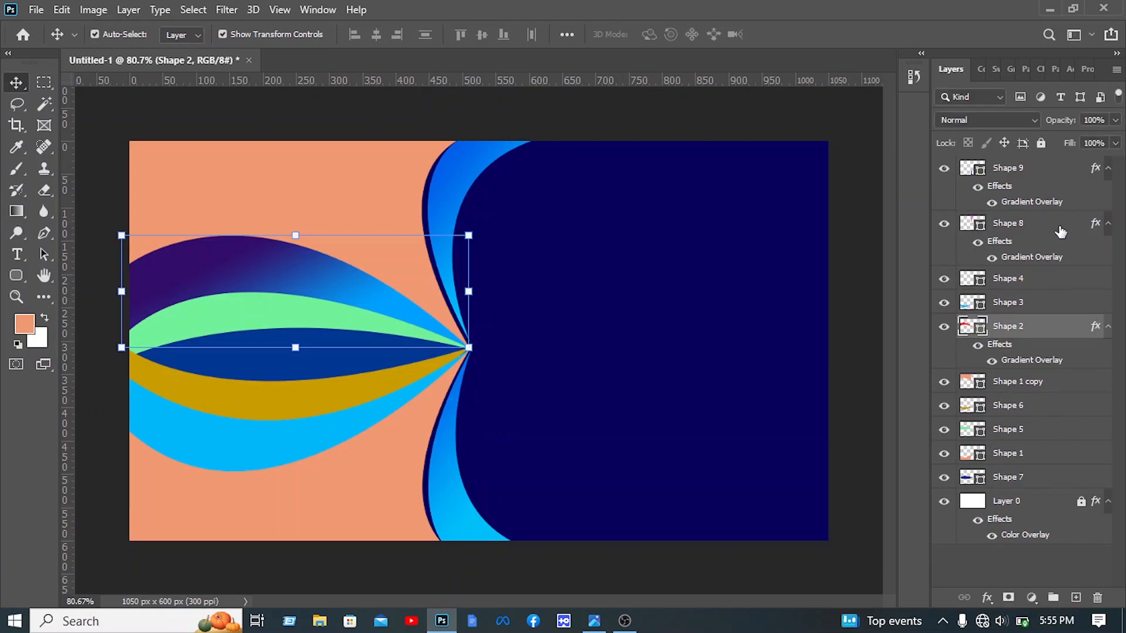
Copy the upper outer crescent's layer style onto the light-blue lower crescent.
right_click(1031, 338)
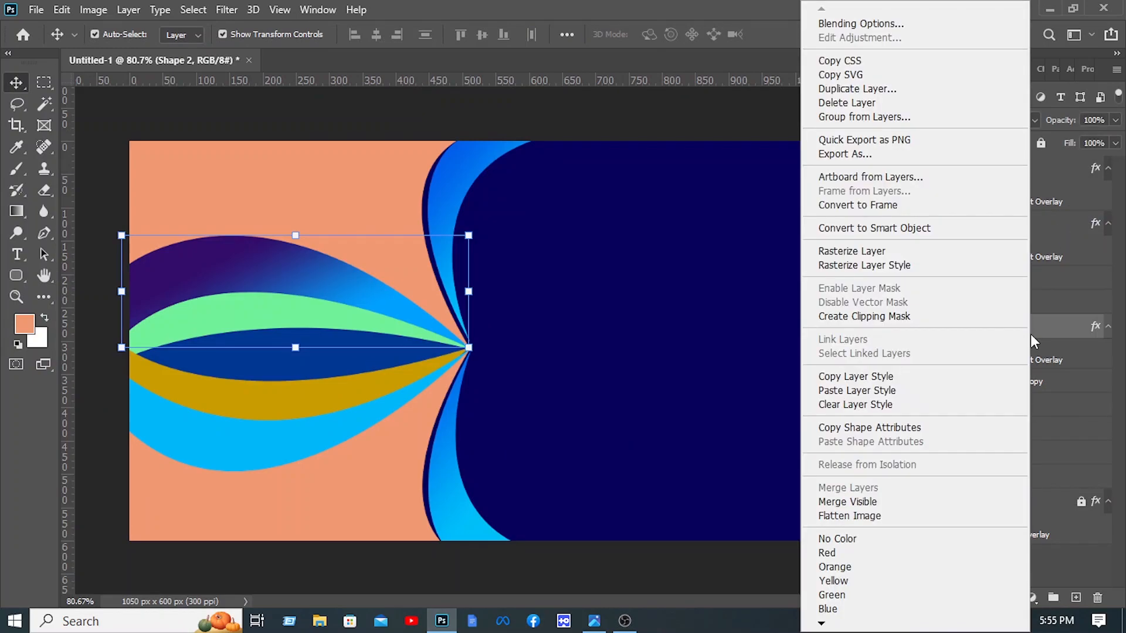
click(910, 376)
click(380, 415)
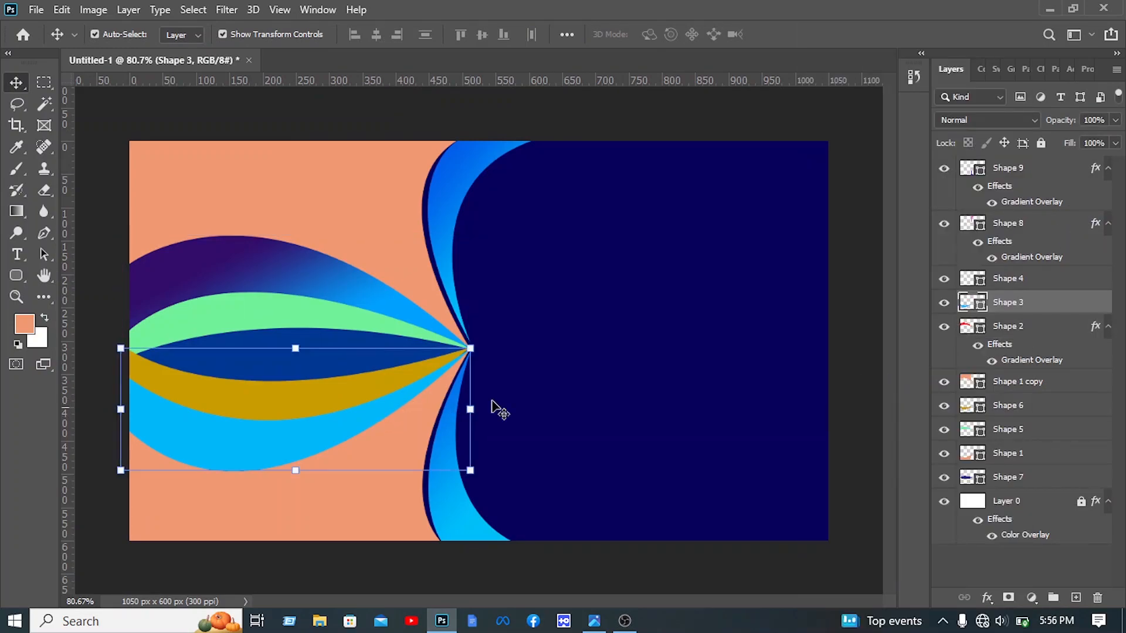
right_click(1036, 309)
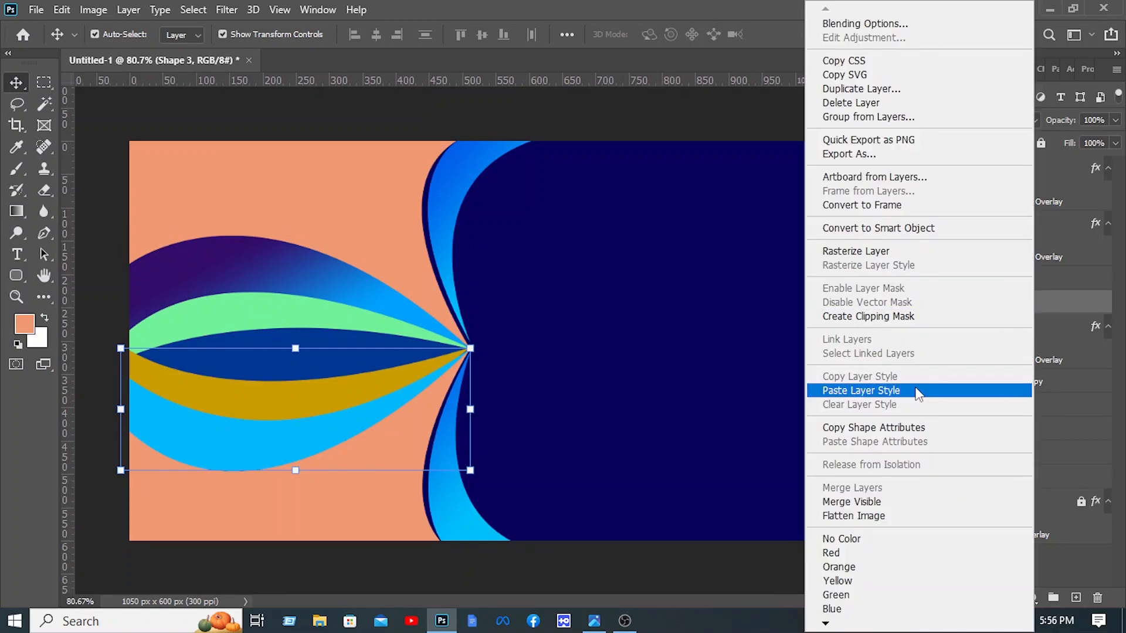
click(921, 389)
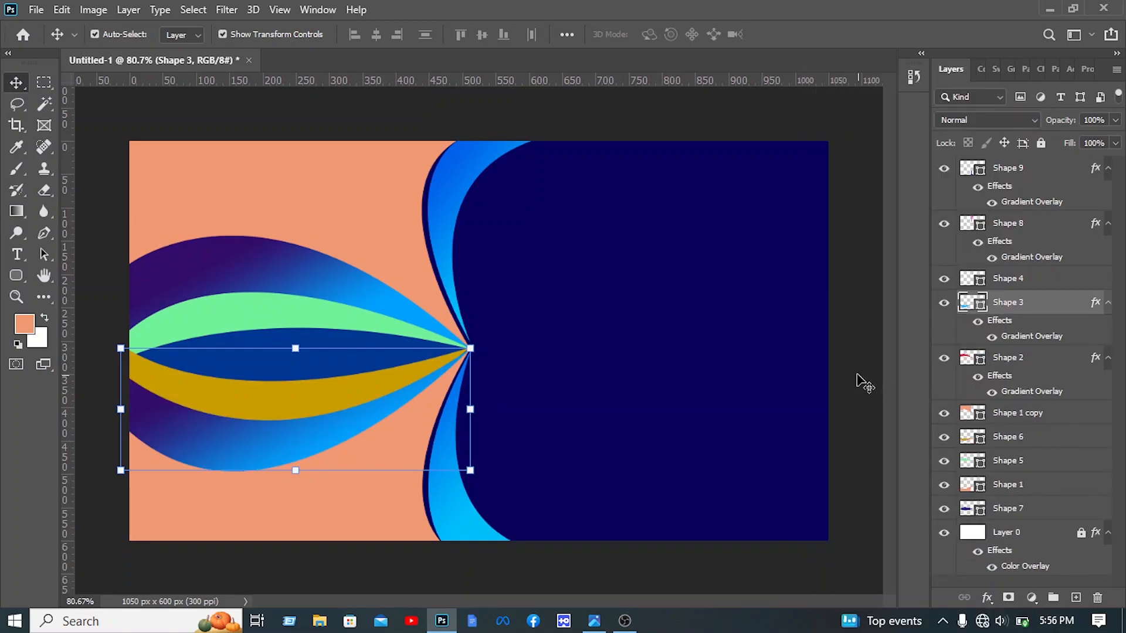
Add a Gradient Overlay to the green crescent using the light-to-dark blue preset from the Blues group and delete its middle color stop.
click(217, 311)
right_click(1029, 466)
click(903, 23)
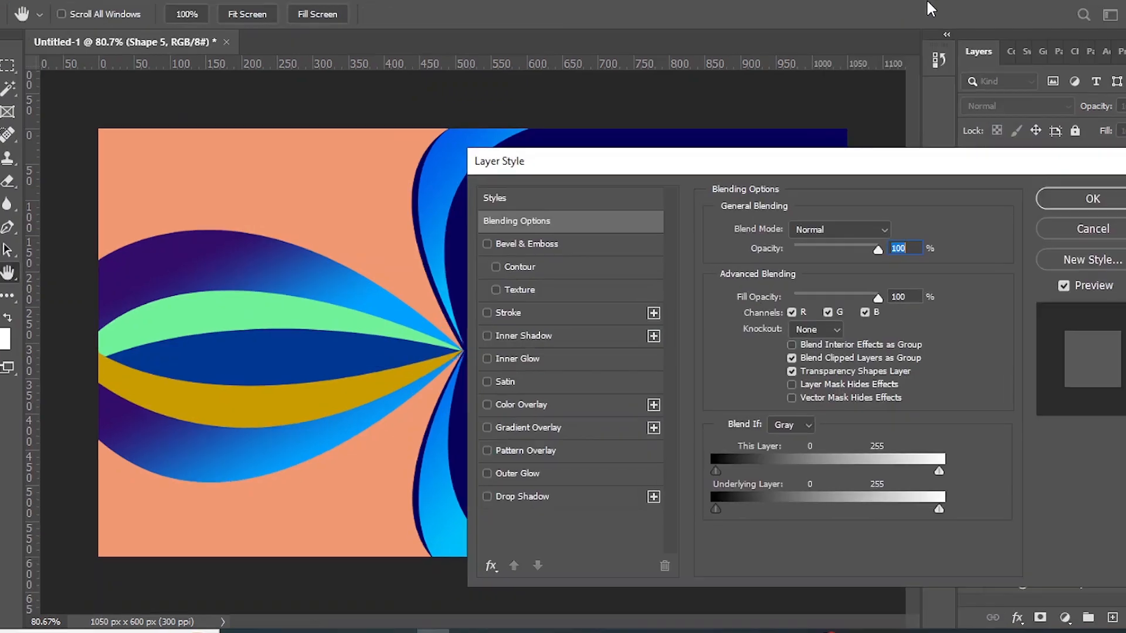
click(540, 444)
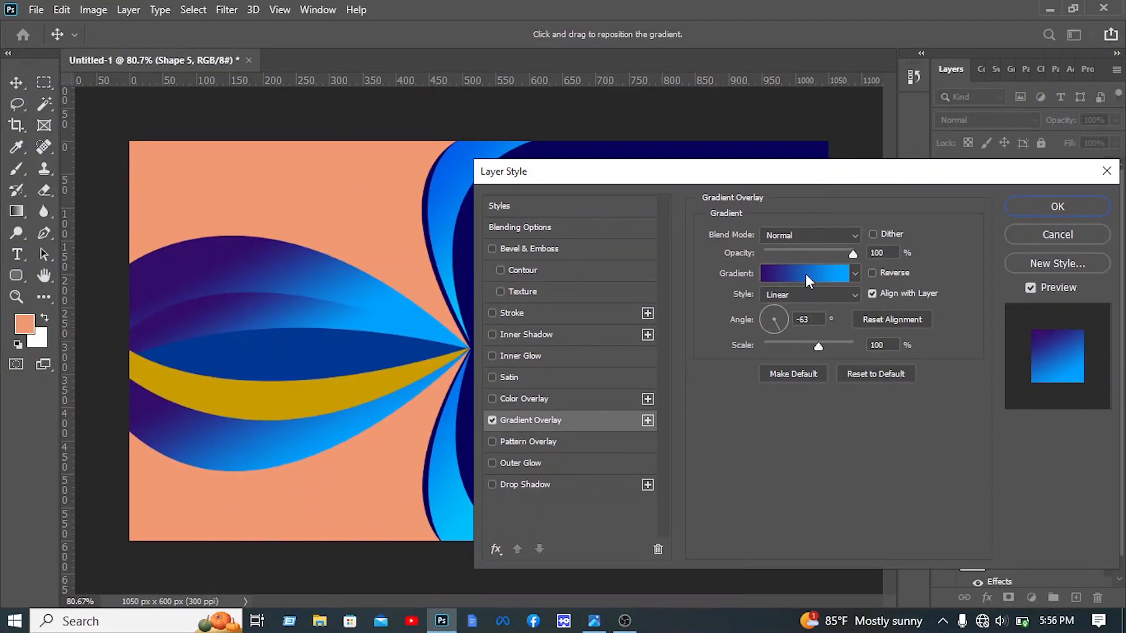
click(804, 273)
click(478, 257)
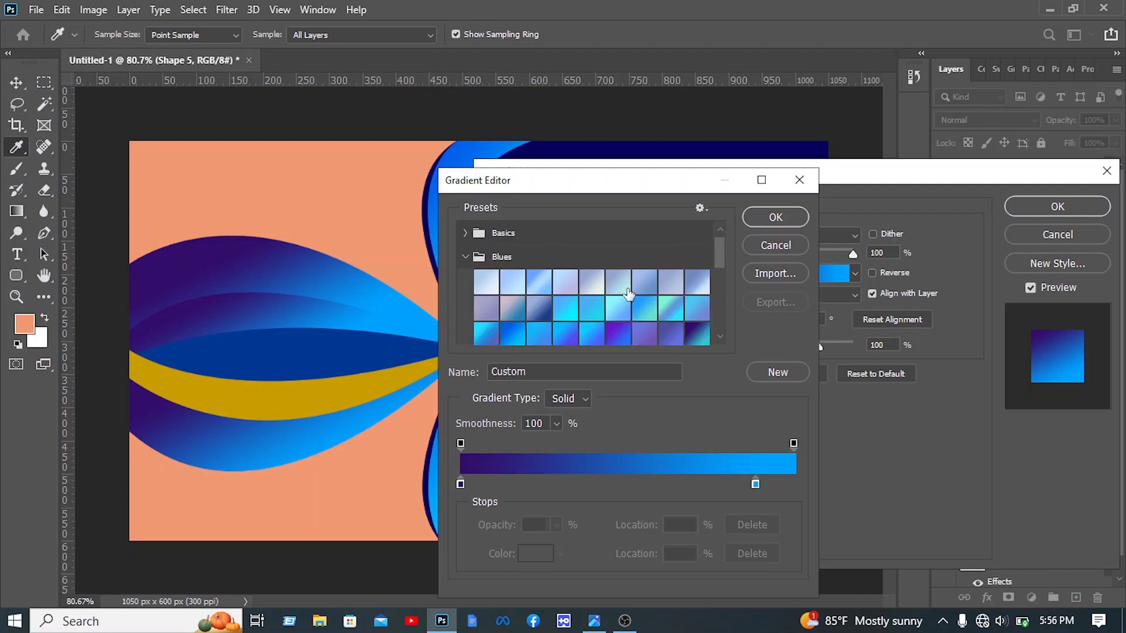
scroll(624, 296, down, 2)
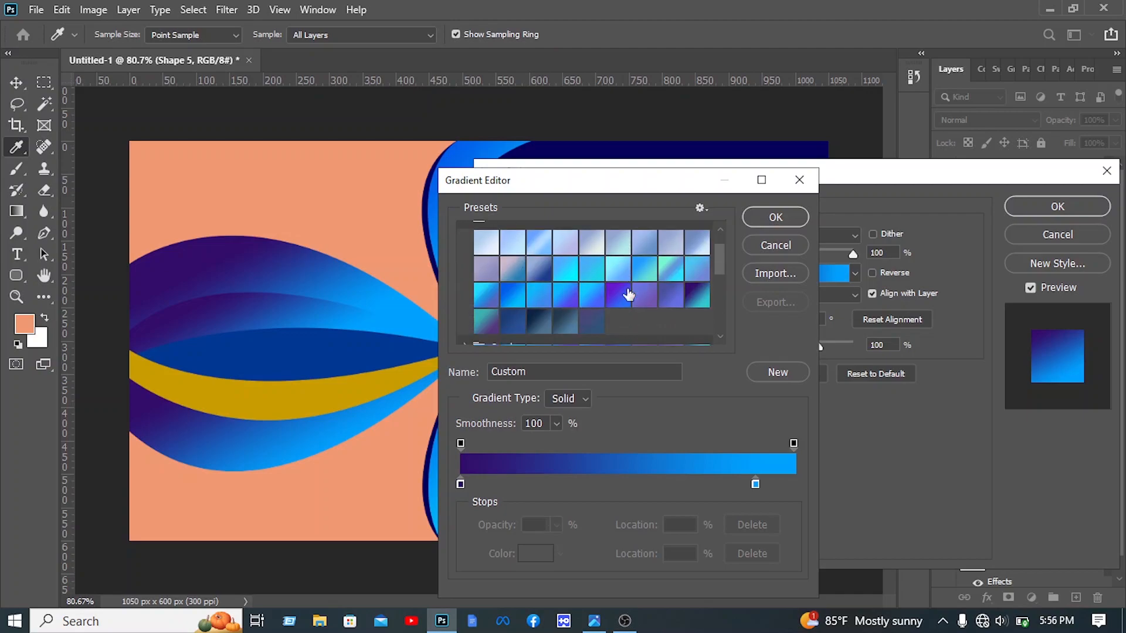
click(539, 268)
click(623, 484)
click(751, 554)
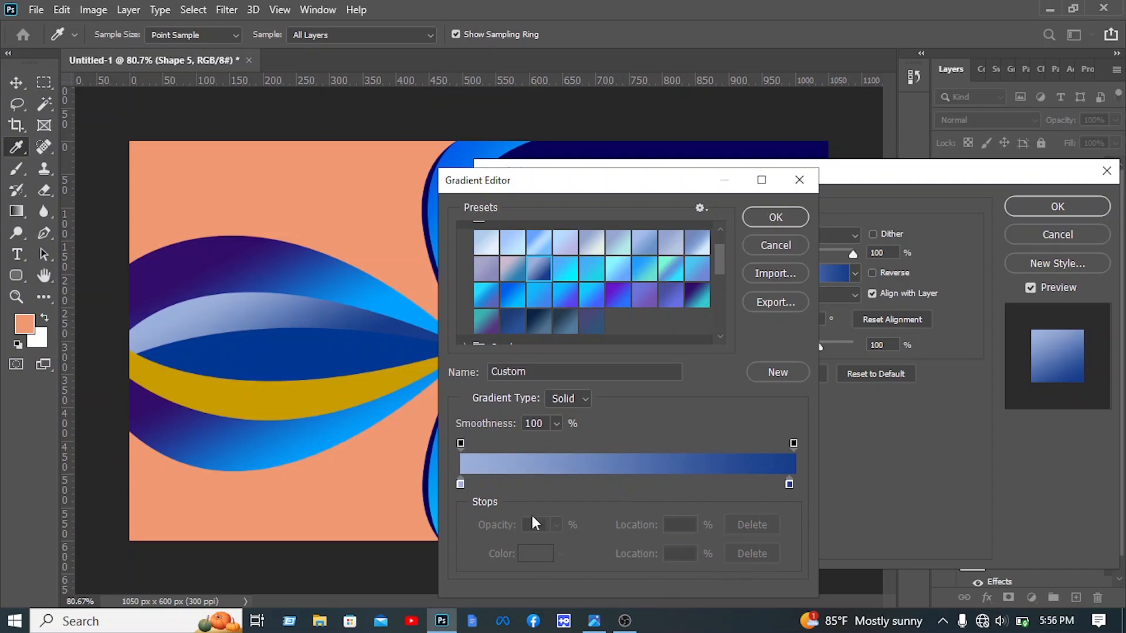
Change the green crescent gradient's starting color stop to a paler light blue.
click(460, 484)
click(532, 558)
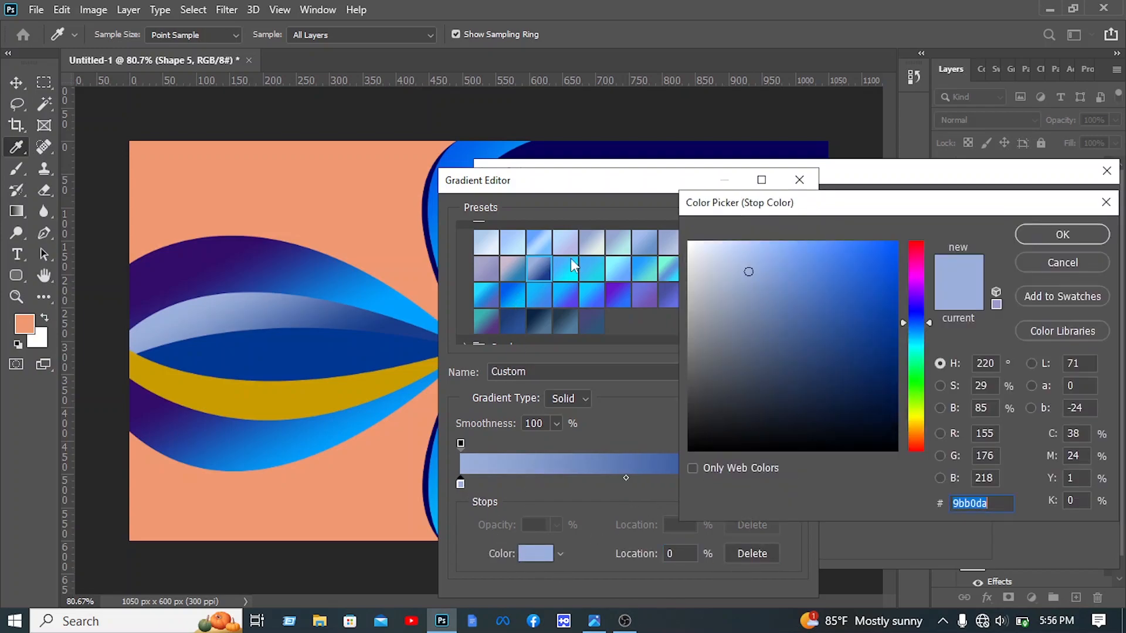
drag(774, 258, 736, 220)
click(1056, 235)
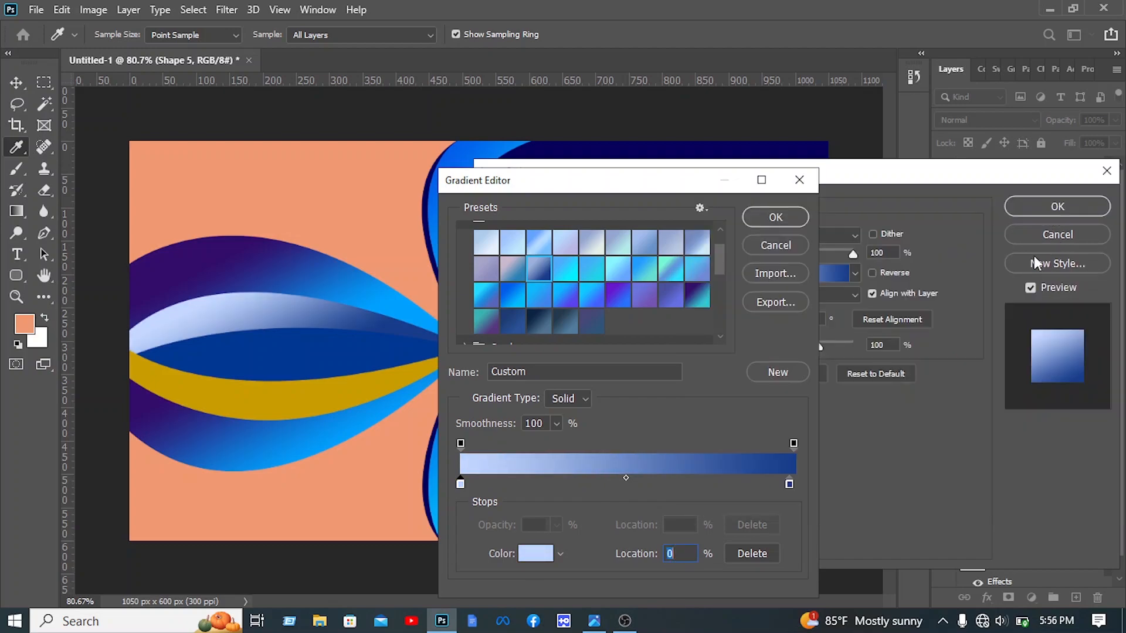
Move the gradient's dark-blue stop inward to about two thirds of the ramp, rotate the angle to -79°, and apply the style.
click(787, 482)
drag(787, 481, 688, 483)
click(771, 223)
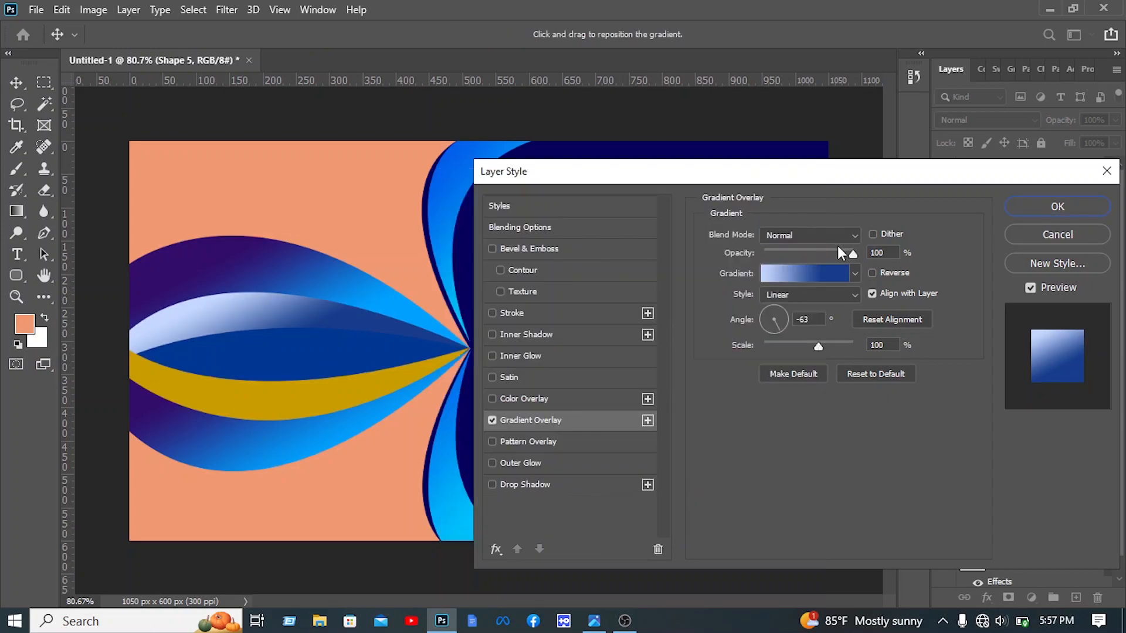
drag(779, 327, 770, 330)
click(1042, 208)
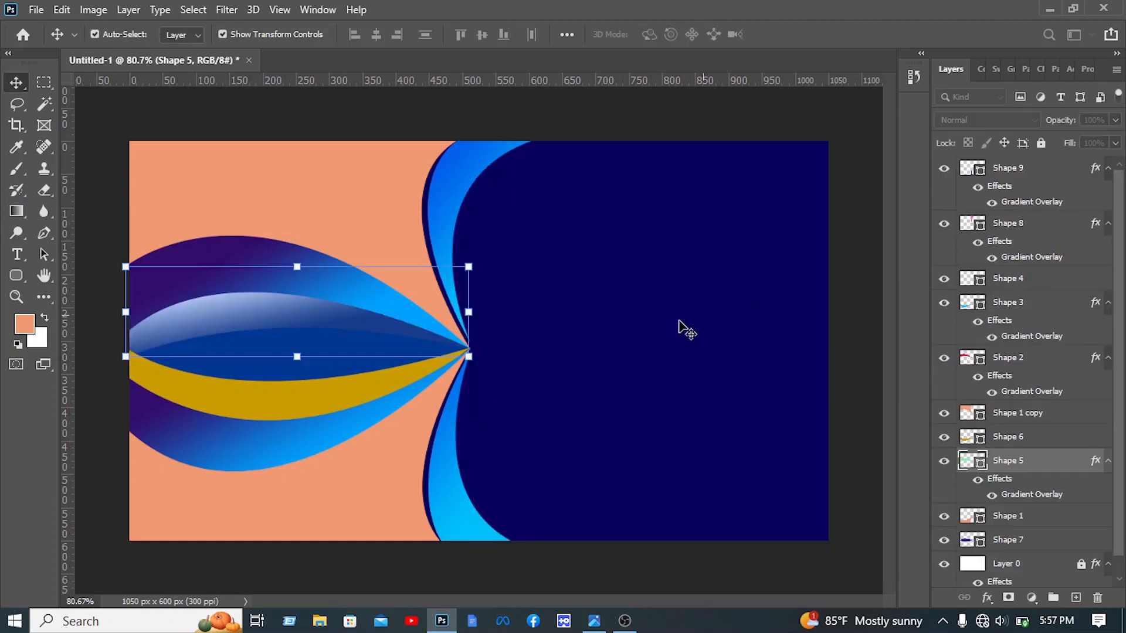
Copy the upper inner crescent's layer style onto the gold crescent.
right_click(1026, 472)
click(862, 380)
click(289, 407)
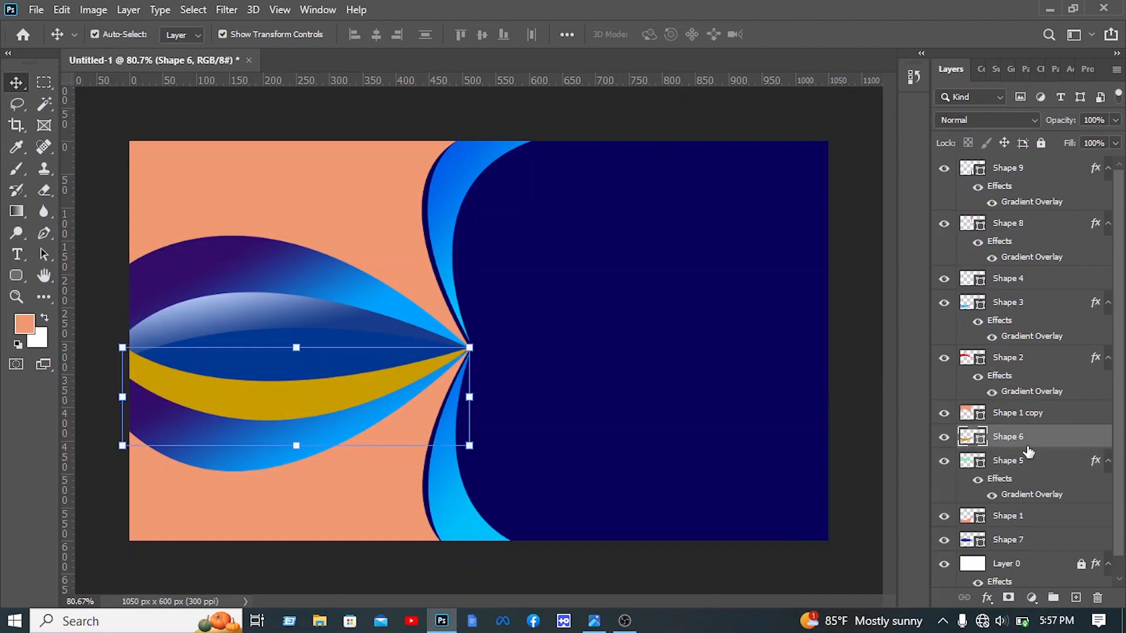
right_click(1024, 444)
click(935, 400)
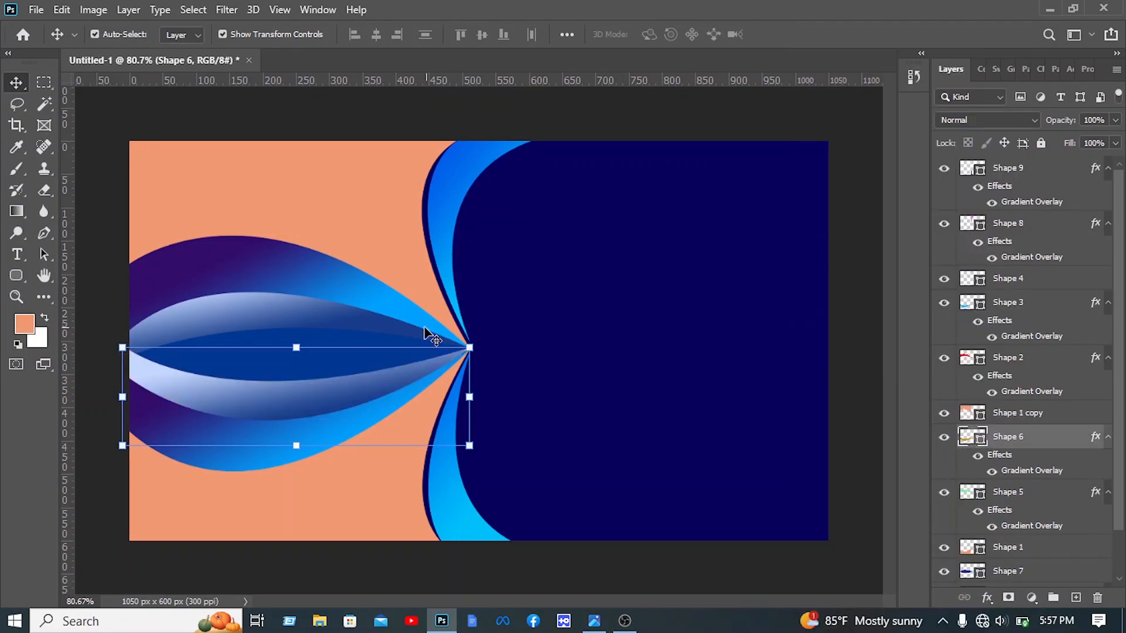
Add a Gradient Overlay to the dark-blue central leaf using the Blue_03 preset from the Blues group.
click(456, 209)
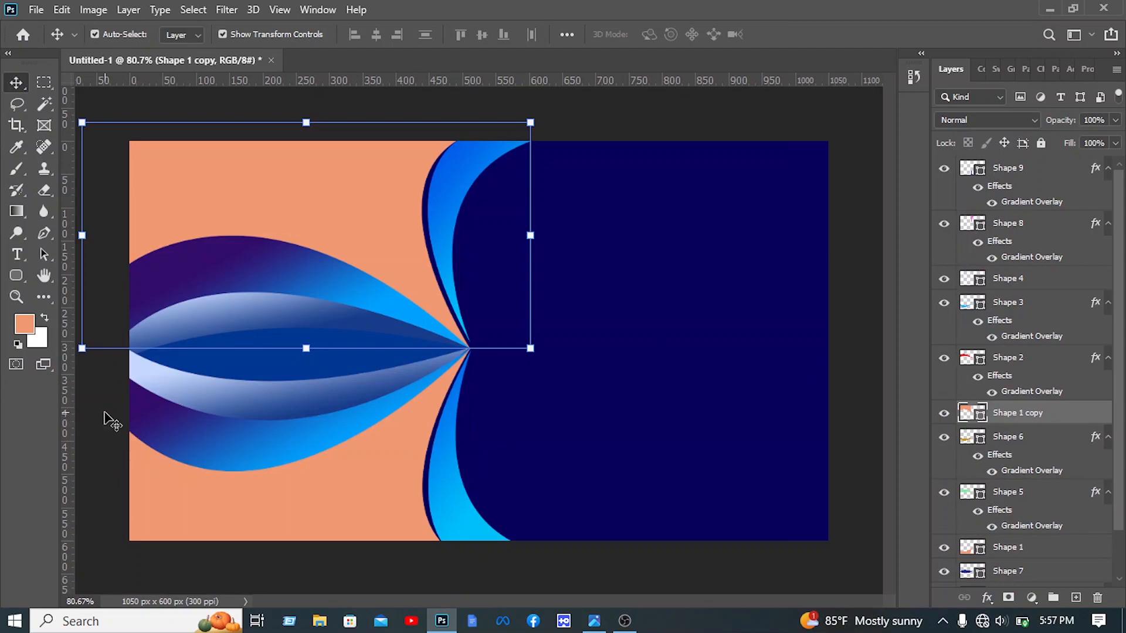
click(233, 355)
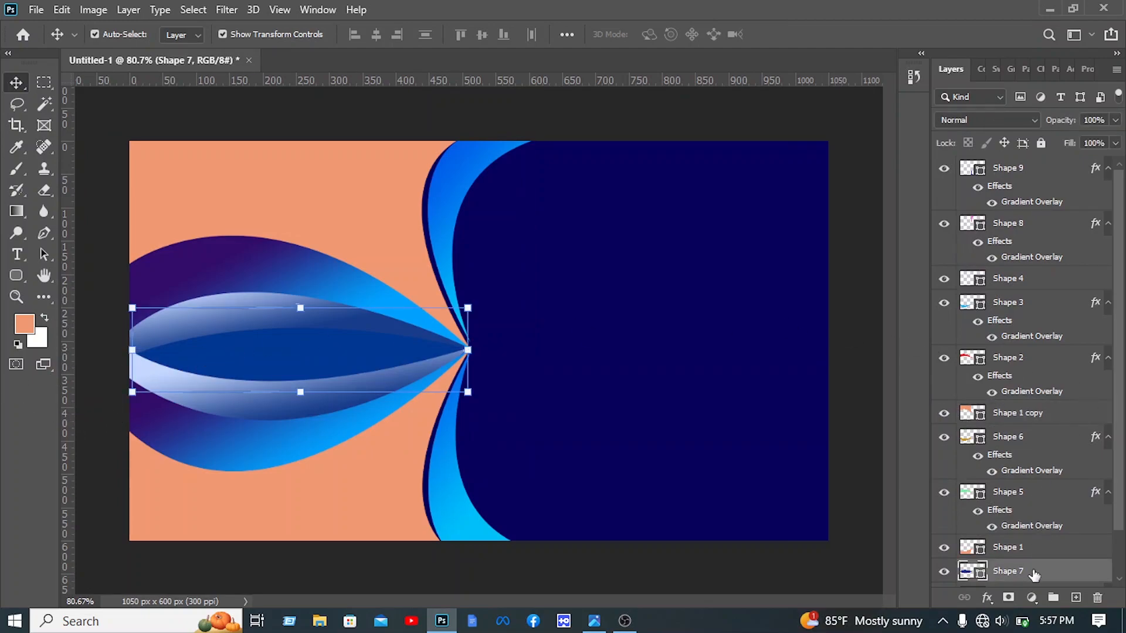
right_click(1031, 573)
click(860, 24)
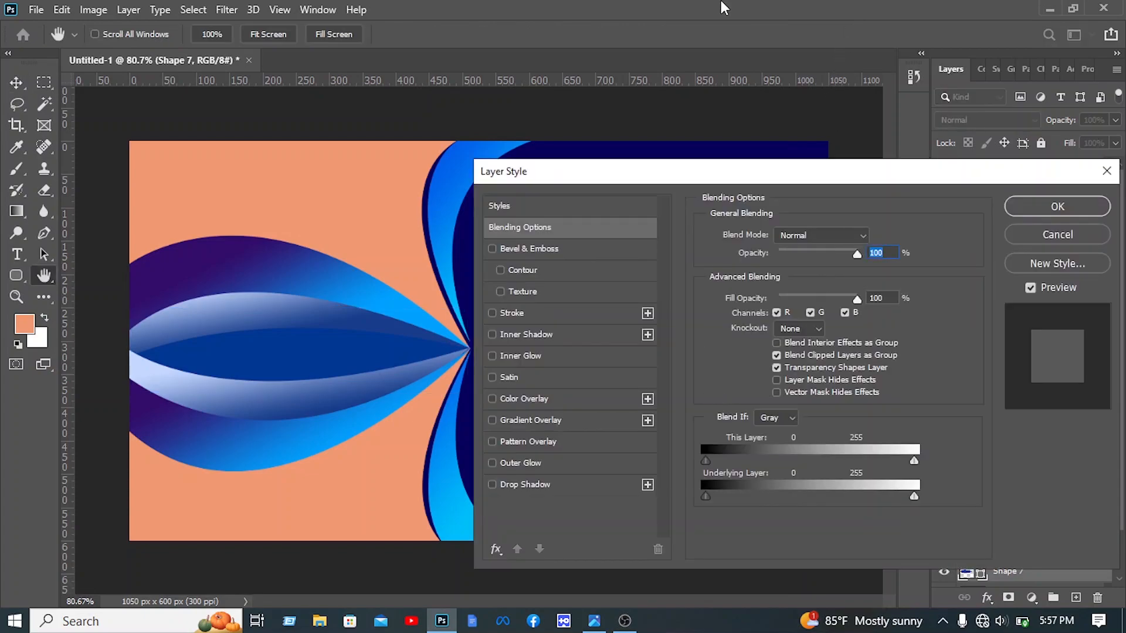
click(584, 428)
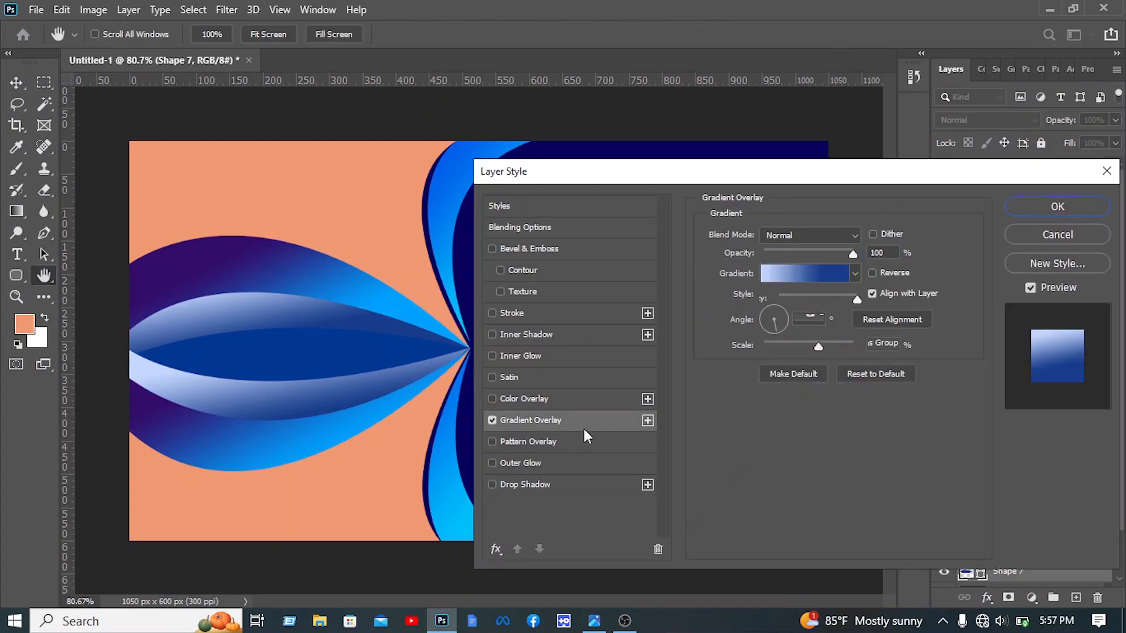
click(807, 272)
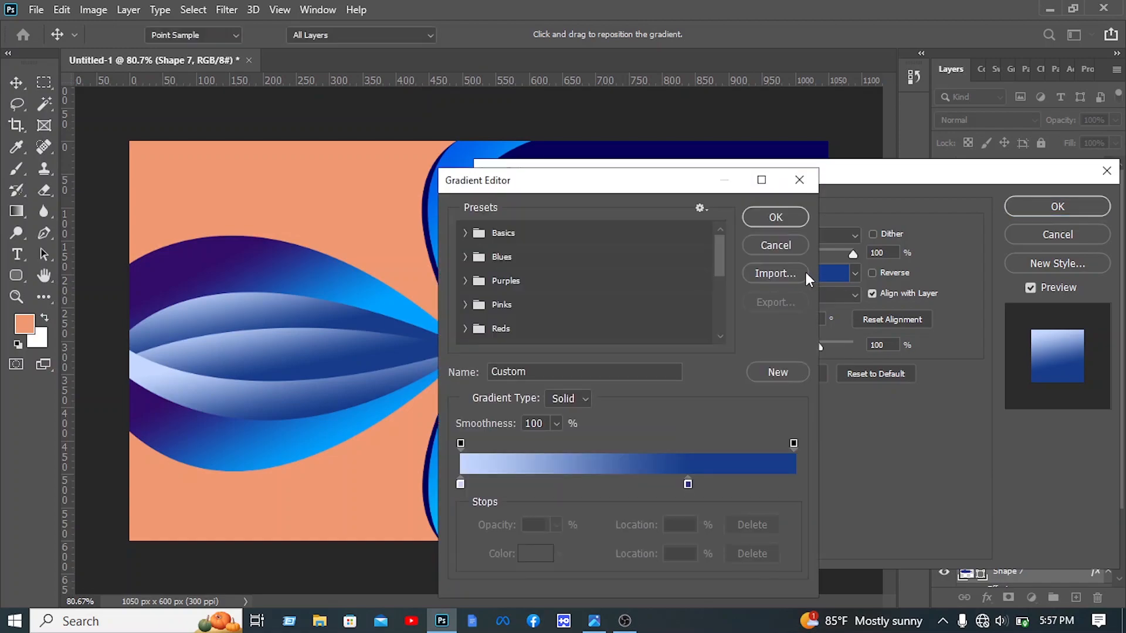
click(464, 257)
click(616, 295)
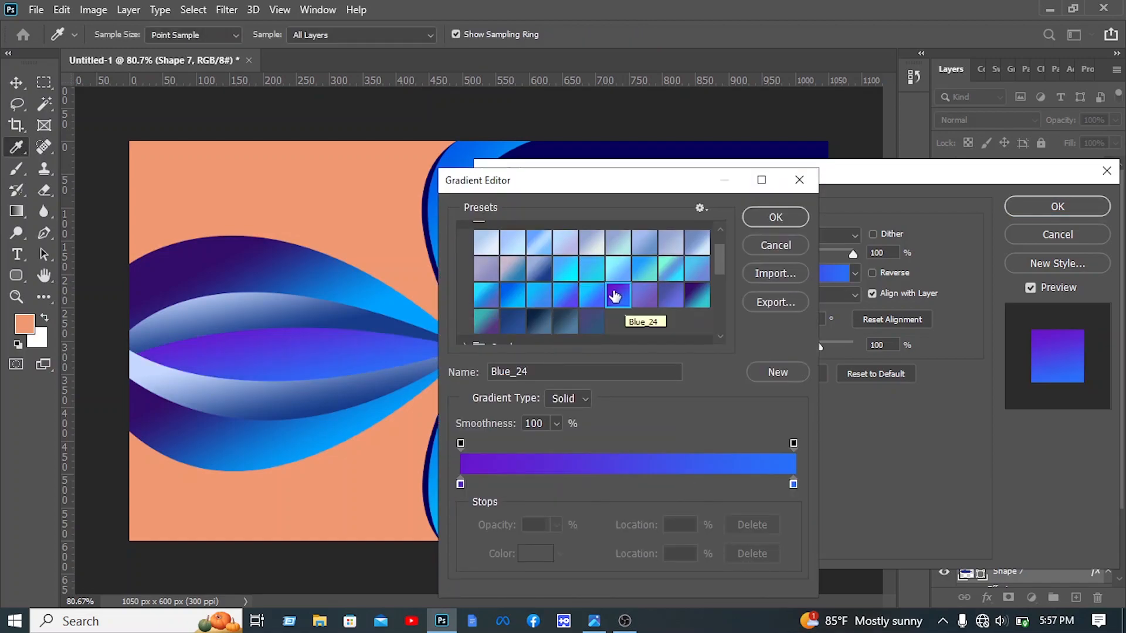
click(540, 244)
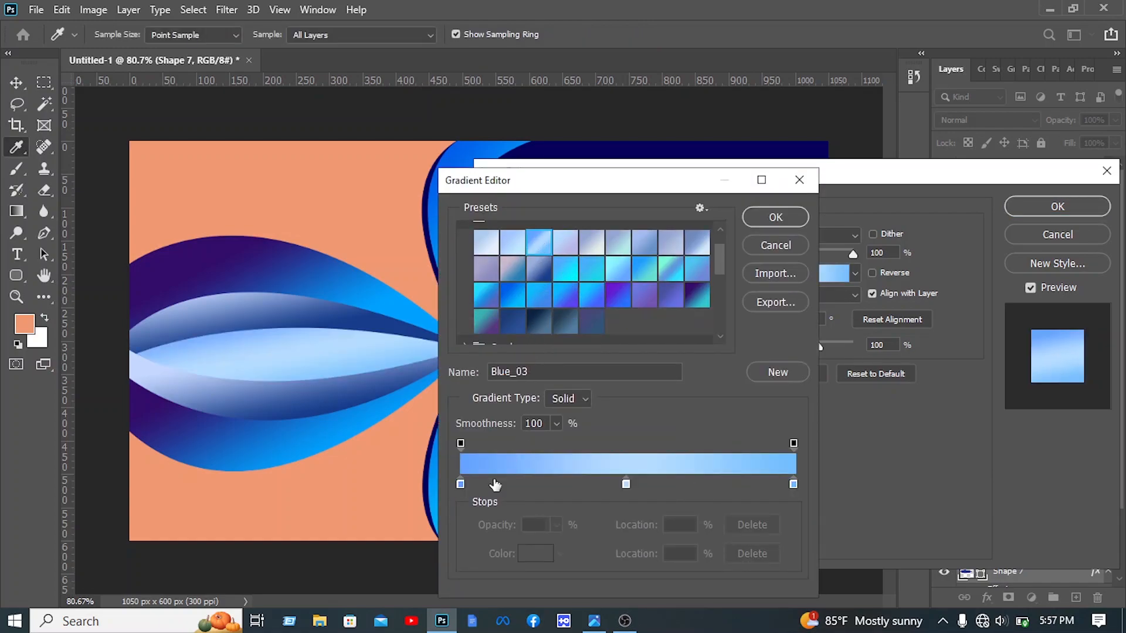
Set the leaf gradient's starting color stop to the saturated blue 0069ff.
click(460, 483)
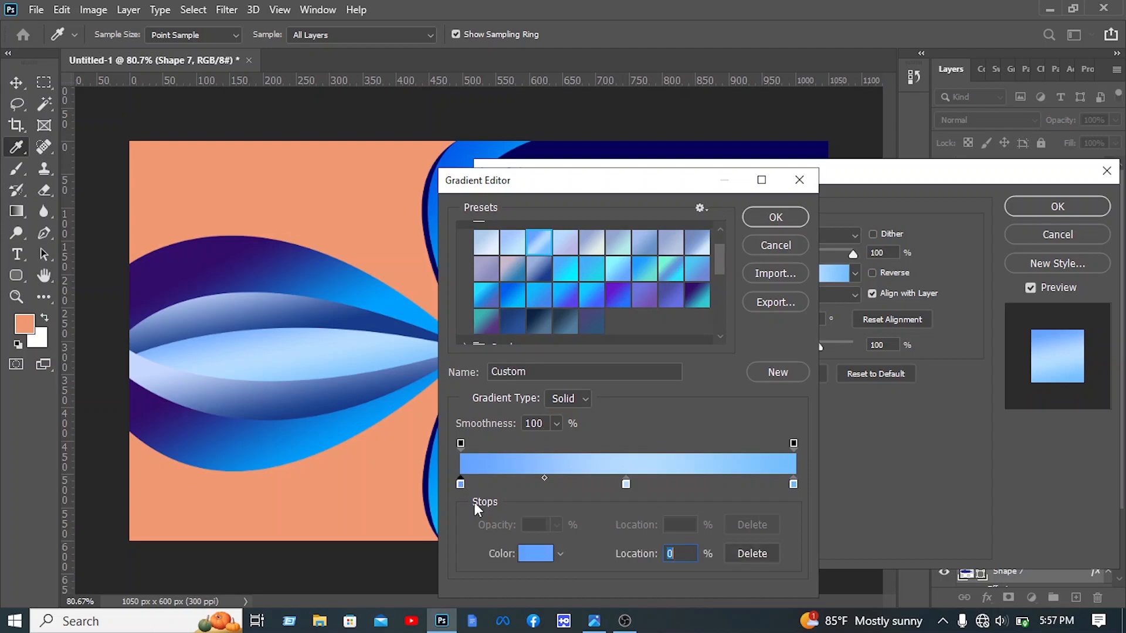
click(532, 554)
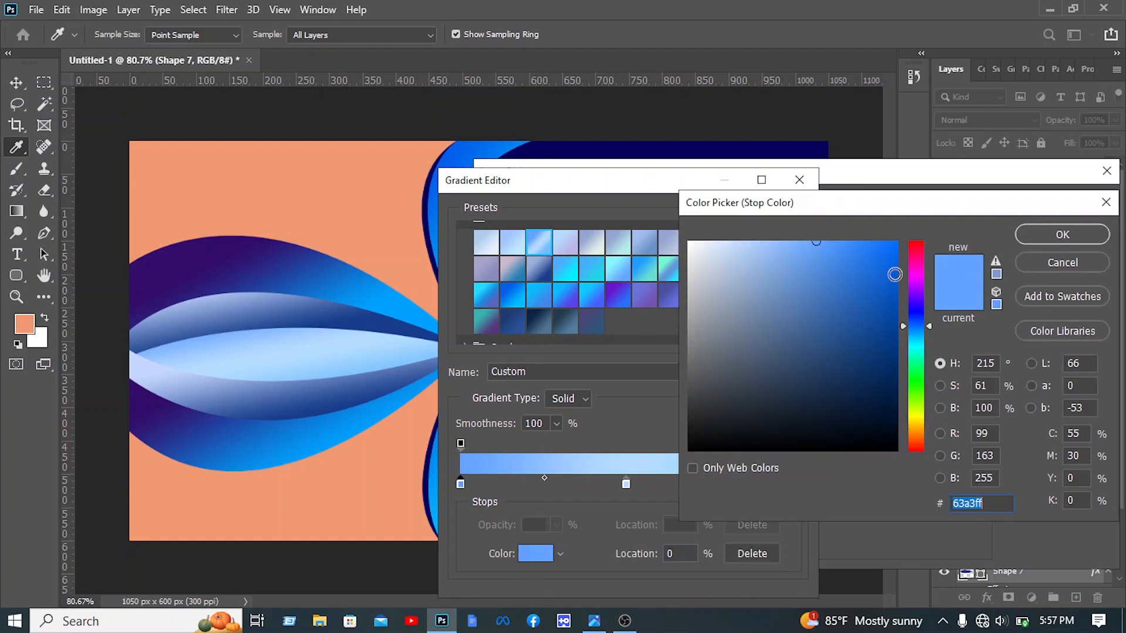
click(895, 242)
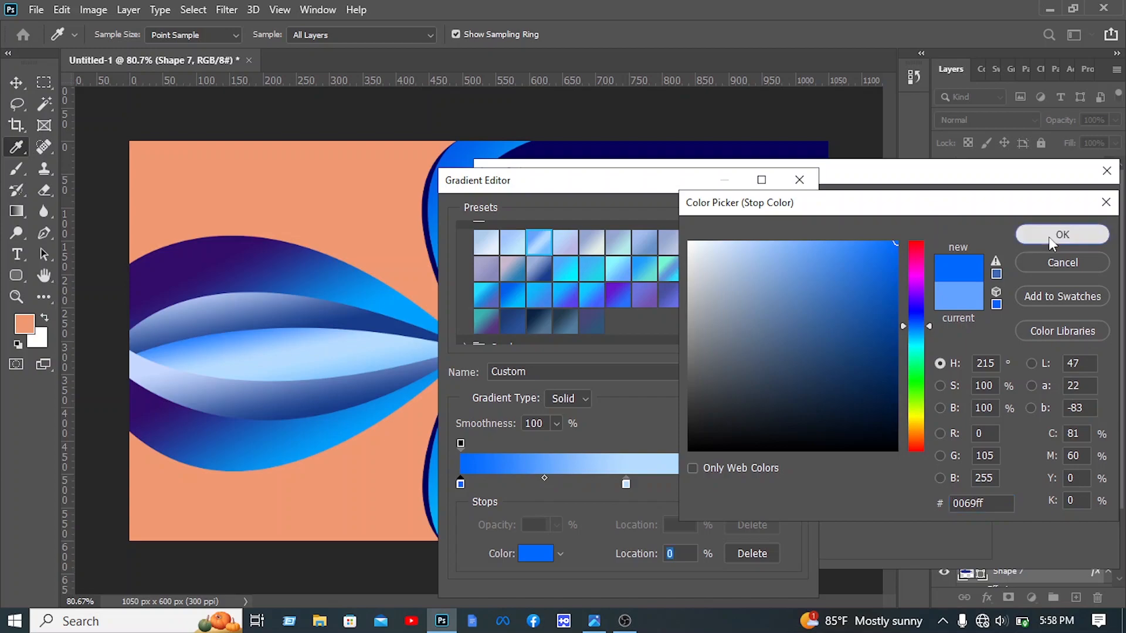
click(1062, 234)
Change the leaf gradient's end color stop to a fully saturated bright blue.
click(792, 484)
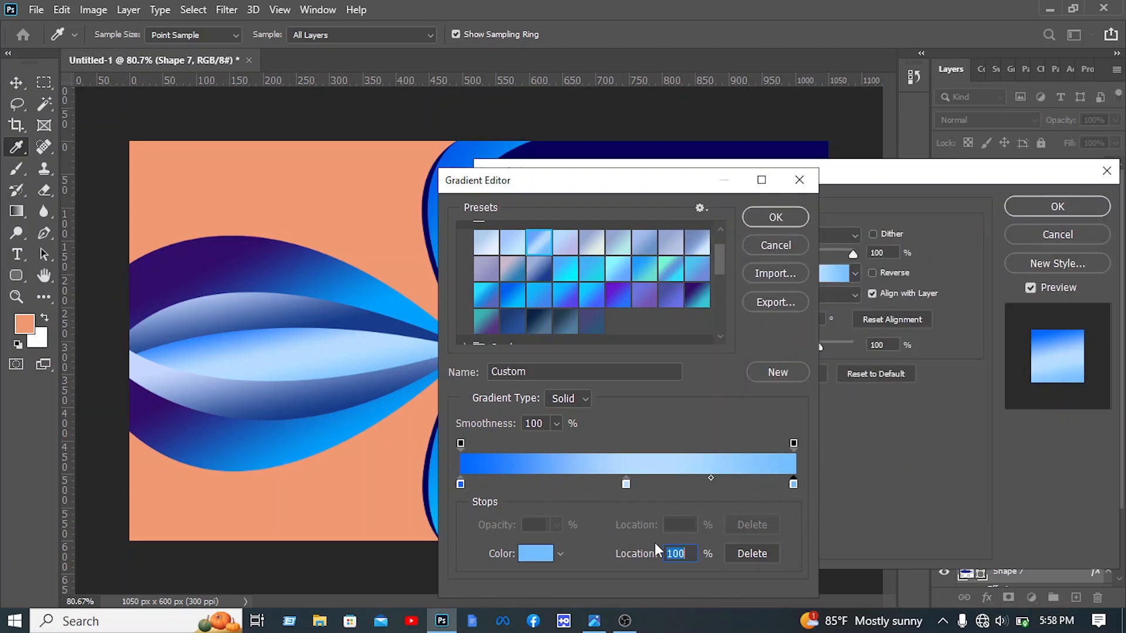
click(536, 554)
text(249aff)
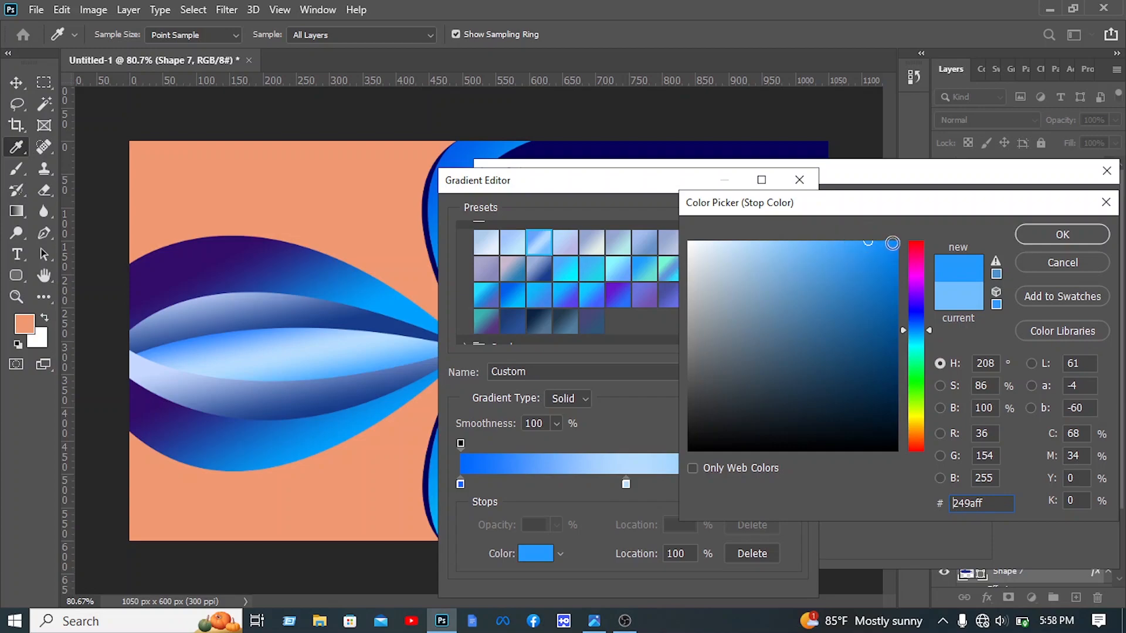
drag(867, 242, 972, 235)
click(1050, 234)
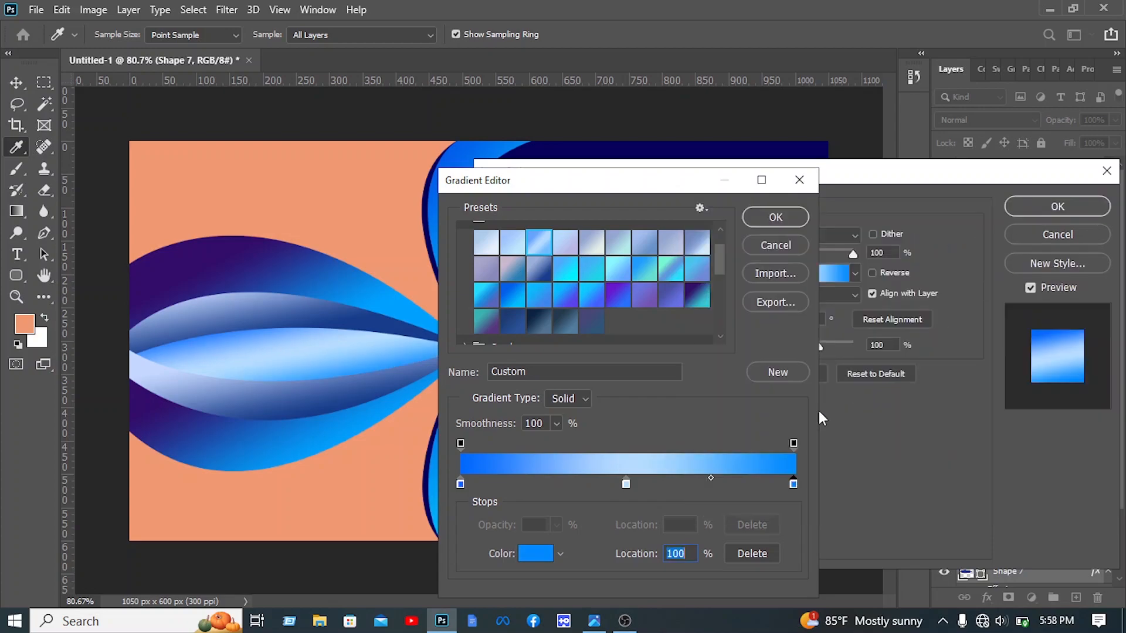
Move the leaf gradient's end stop to 95% and its starting stop to 4%, and apply the layer style.
drag(793, 484, 774, 485)
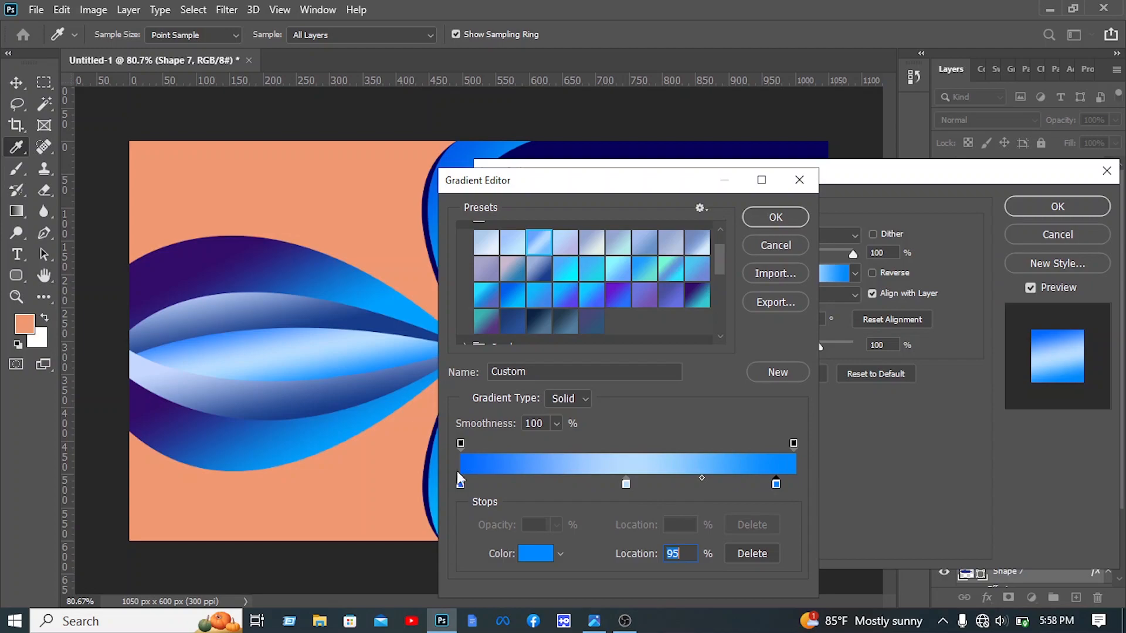
drag(461, 485, 475, 485)
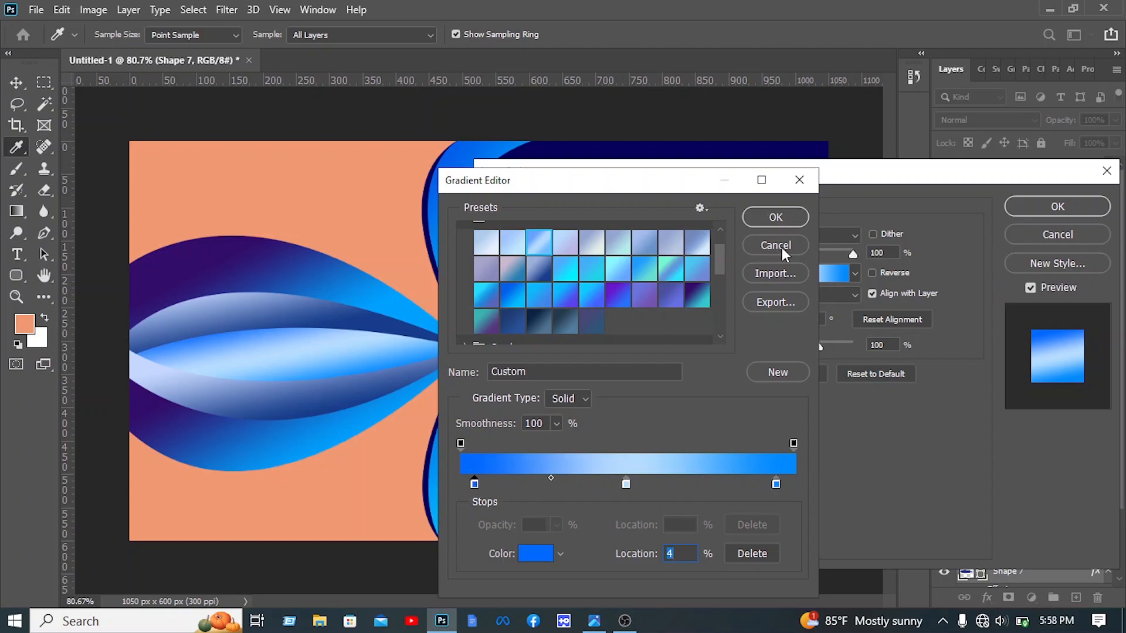
click(780, 219)
click(1055, 209)
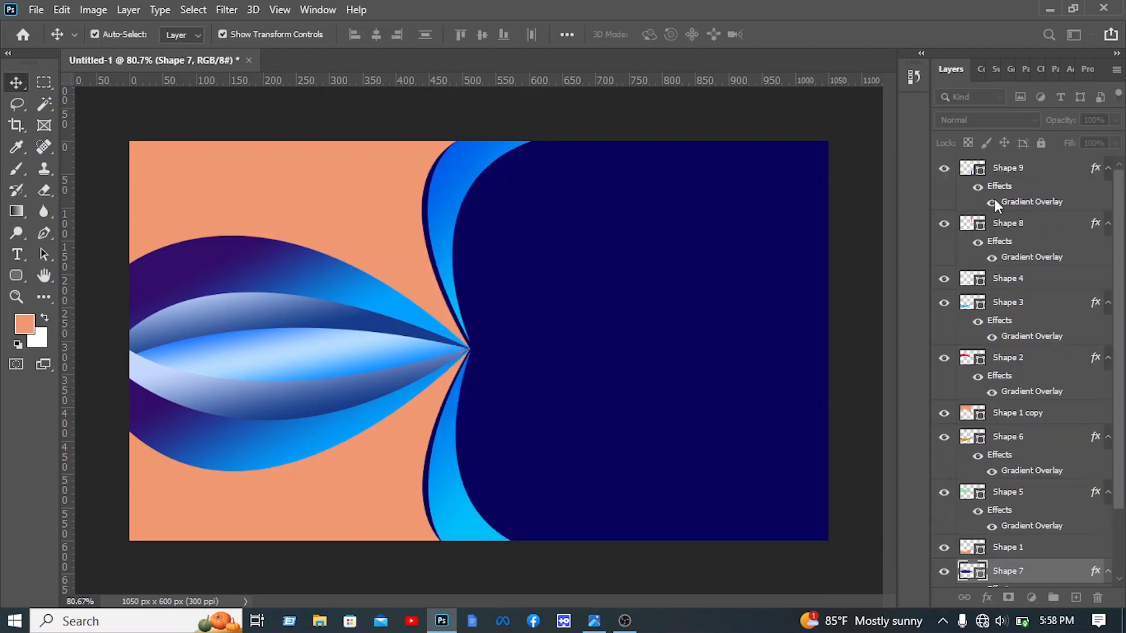
Add a Gradient Overlay to the orange shape in the card's upper-left area using the Blue_30 preset.
click(849, 118)
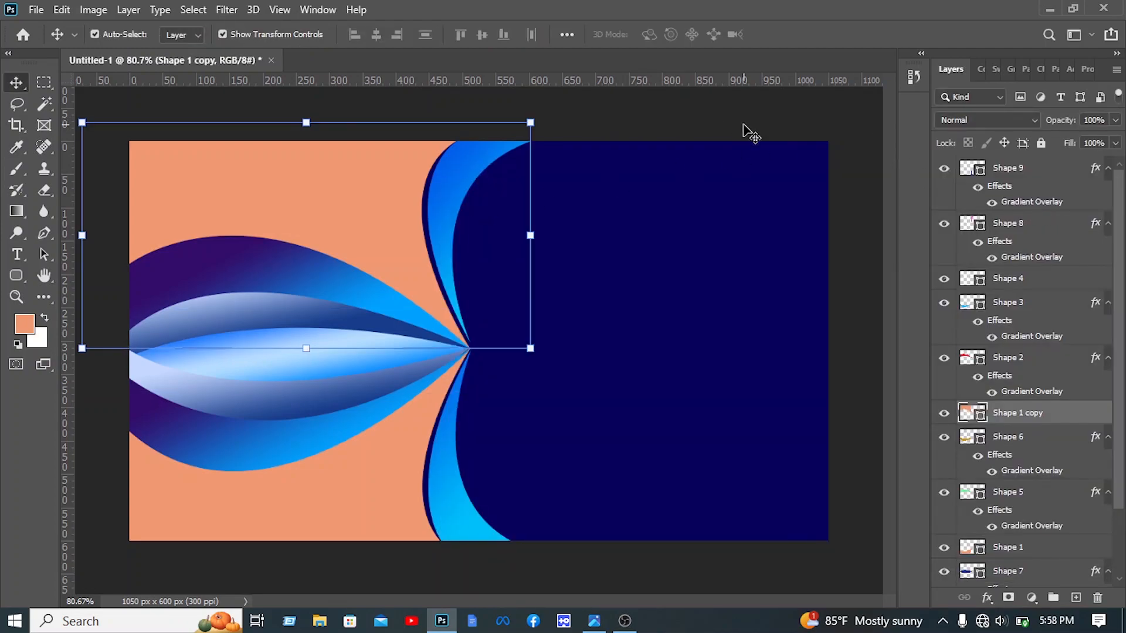
right_click(1058, 409)
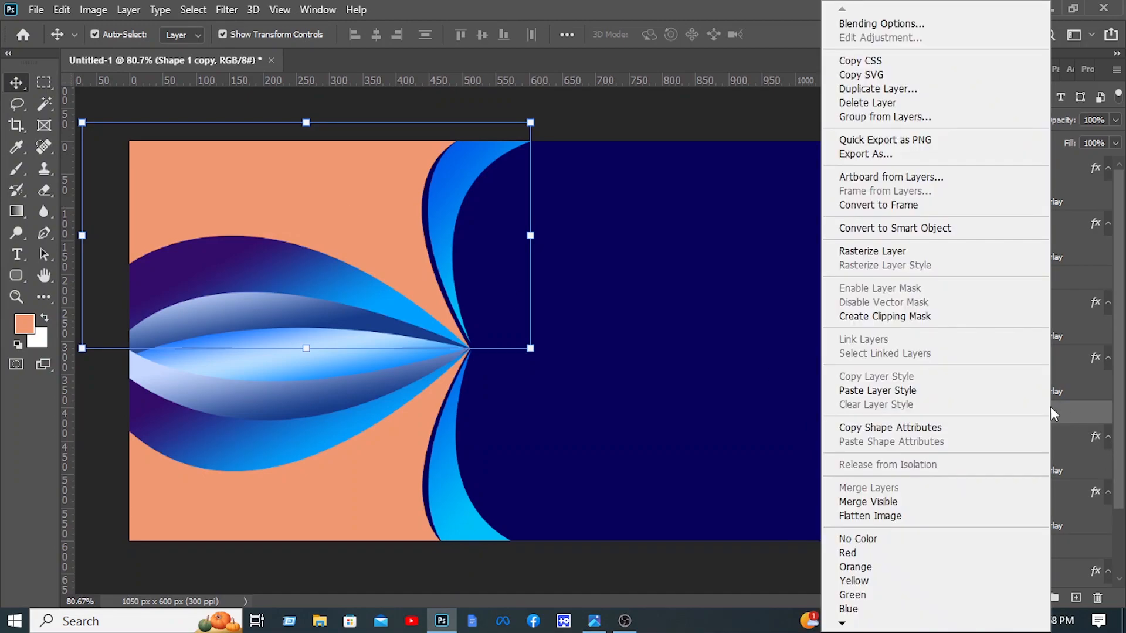
click(891, 23)
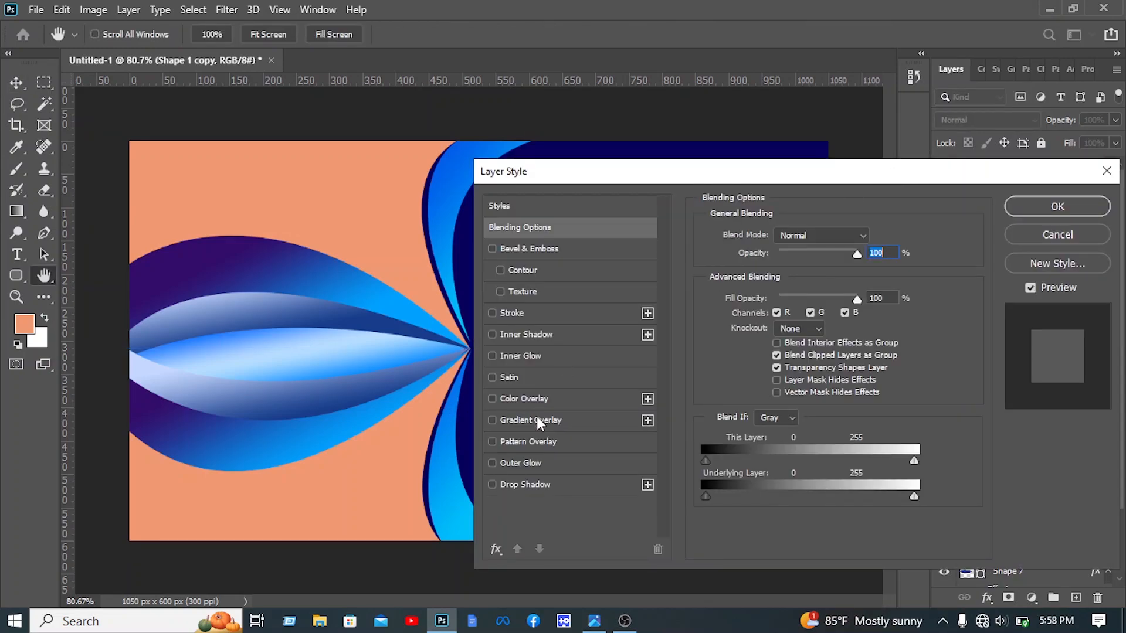
click(537, 419)
click(787, 277)
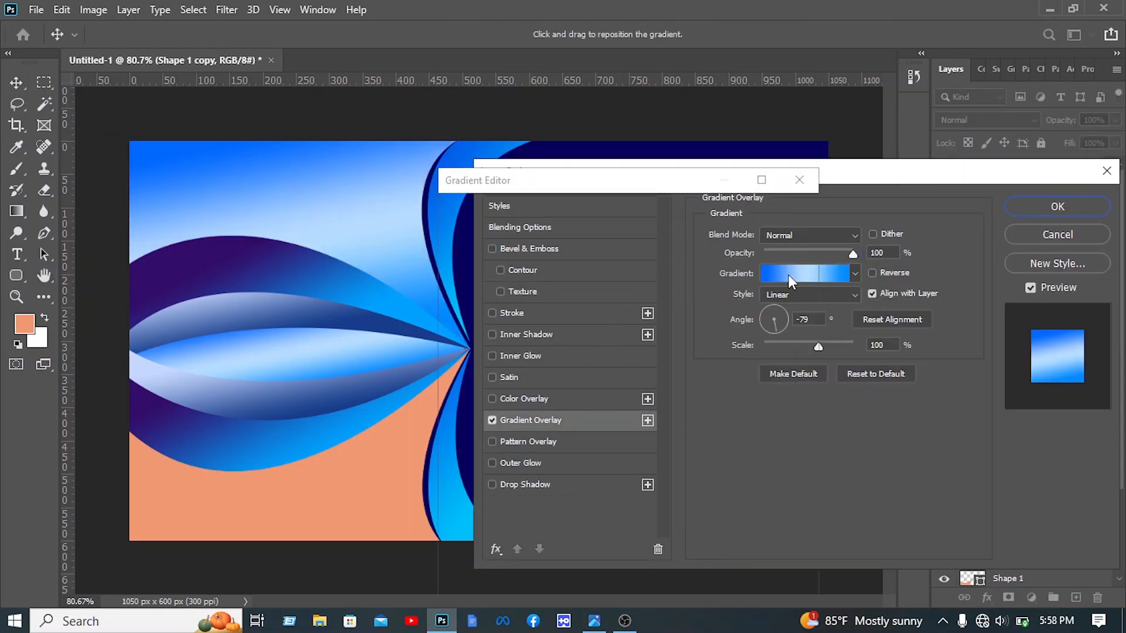
click(465, 258)
scroll(531, 286, down, 3)
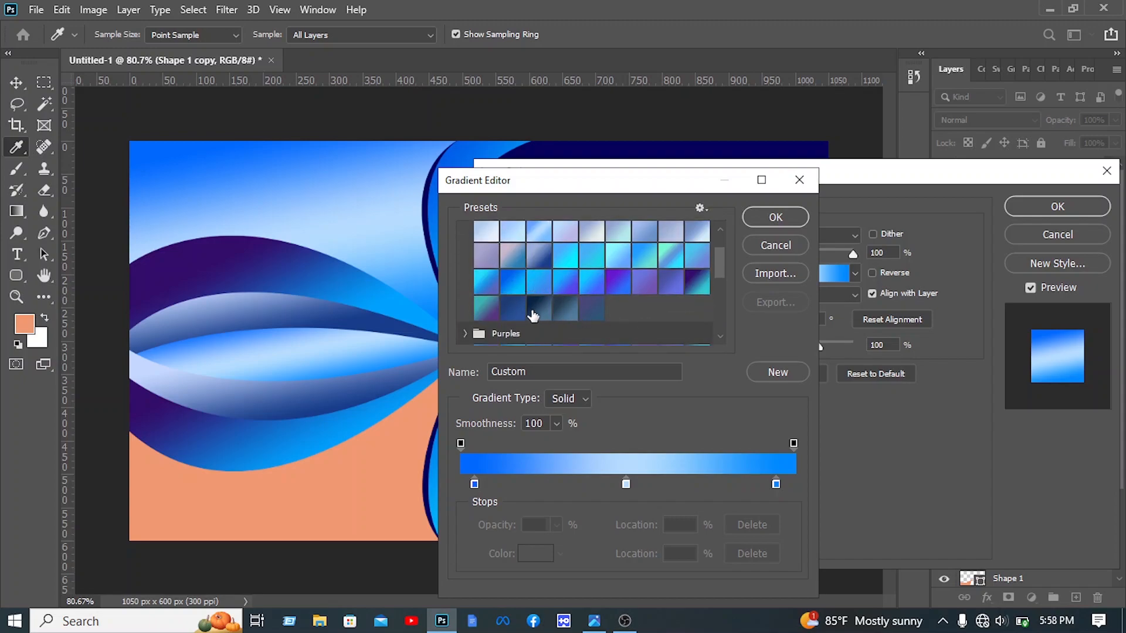
click(533, 316)
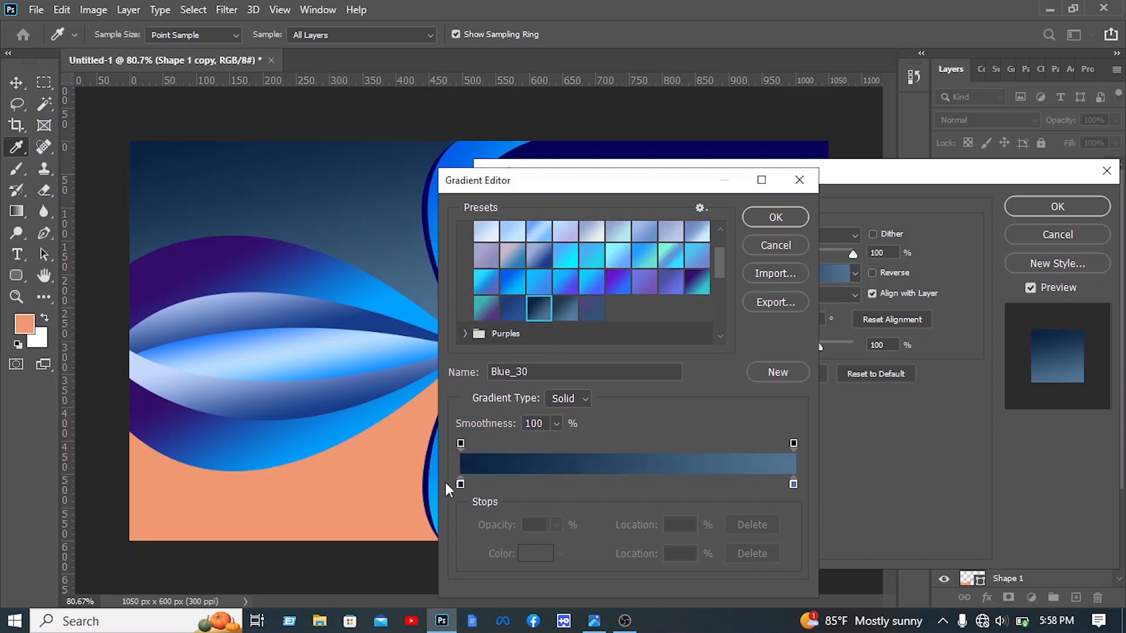
Change the starting color stop of the upper shape's gradient to a brighter, fully saturated dark blue.
click(460, 484)
click(533, 555)
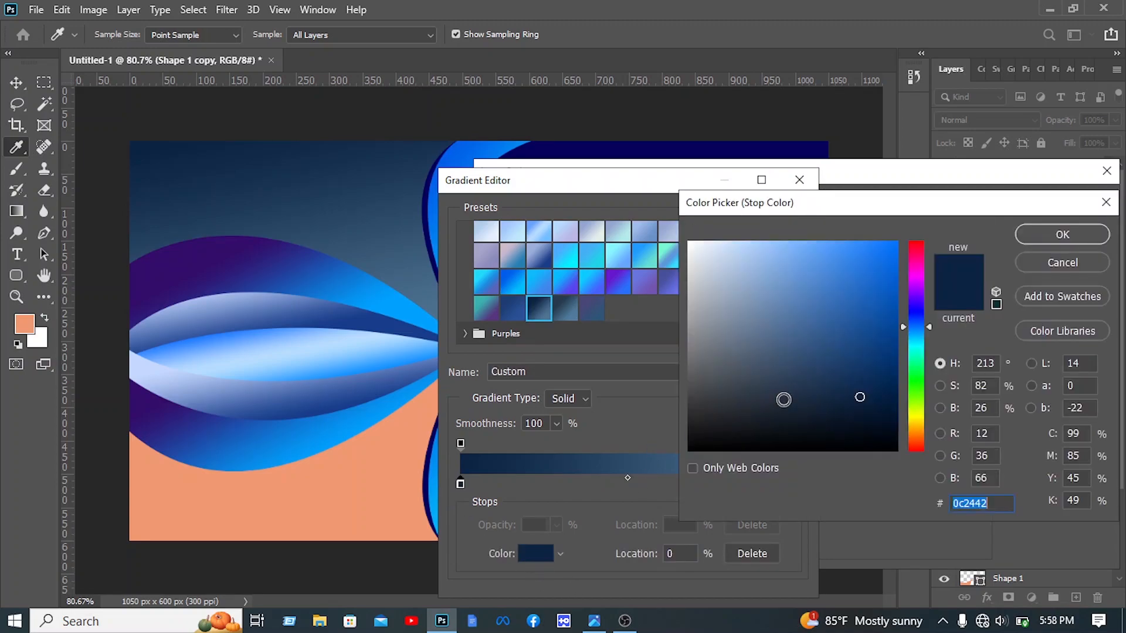
drag(860, 397, 895, 333)
click(1055, 235)
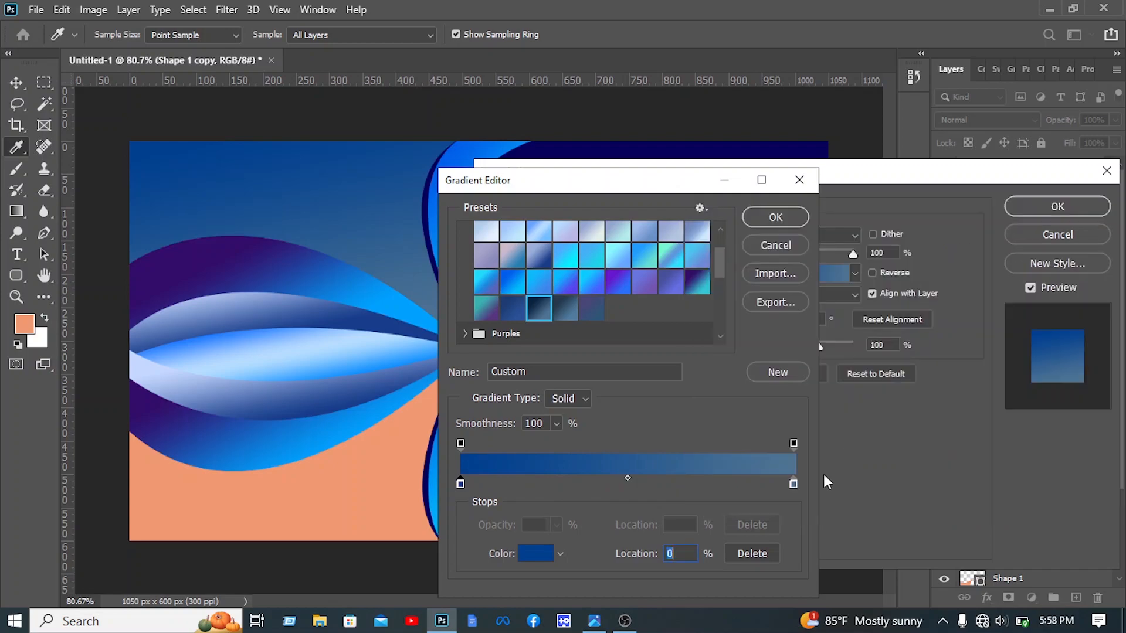
Set the end color stop of the upper shape's gradient to the light blue 7ec5ff.
click(793, 485)
click(536, 553)
mouse_move(797, 270)
mouse_down()
mouse_move(812, 249)
mouse_move(794, 222)
mouse_up()
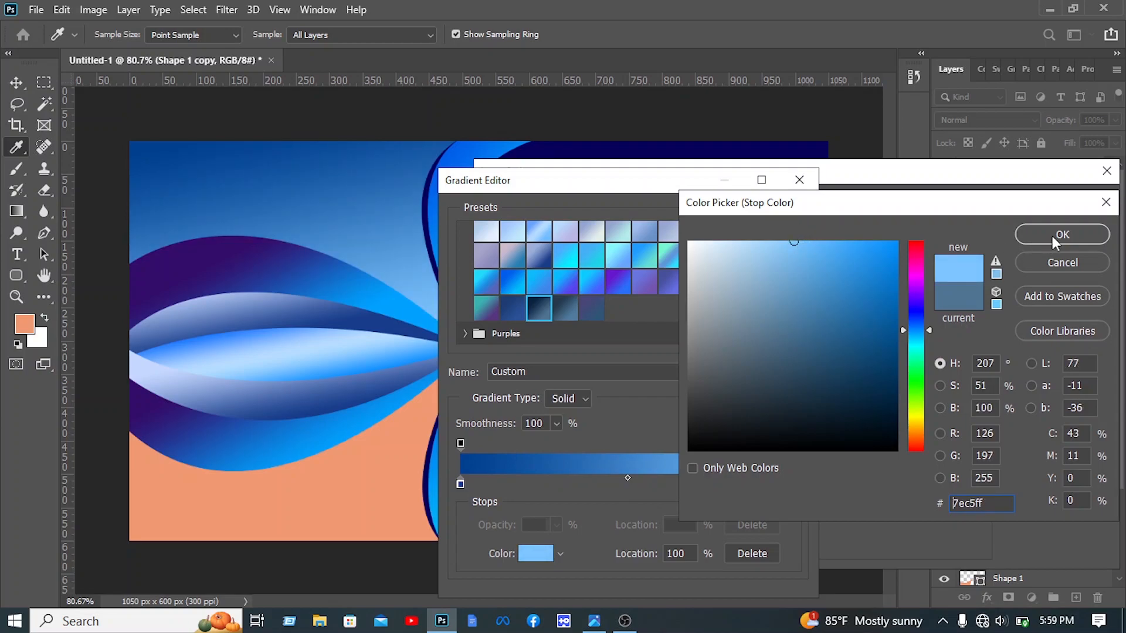
click(1052, 237)
Move the gradient's end stop to 81% and its starting stop to 17%, and apply the layer style.
drag(792, 483, 730, 484)
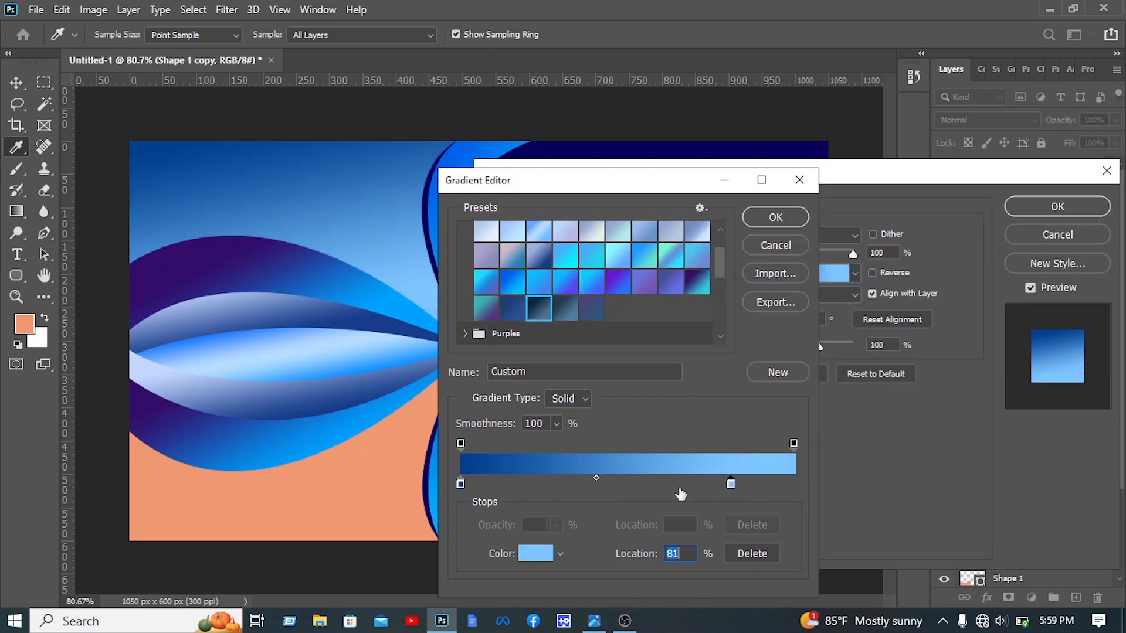
drag(460, 484, 516, 487)
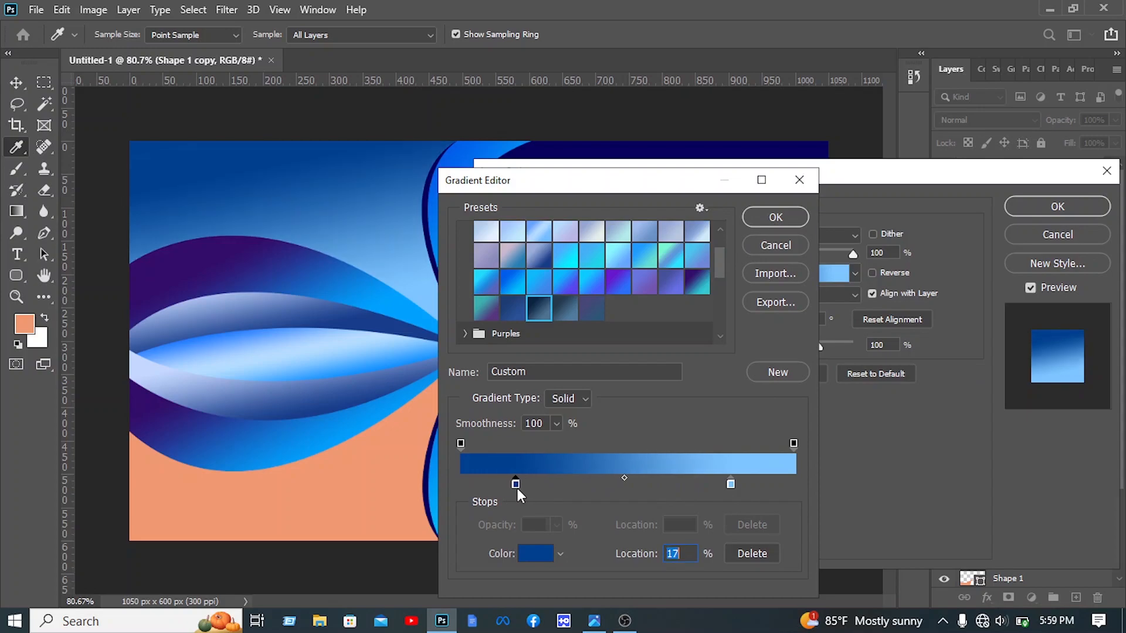
click(779, 218)
drag(815, 179, 725, 171)
drag(855, 157, 834, 184)
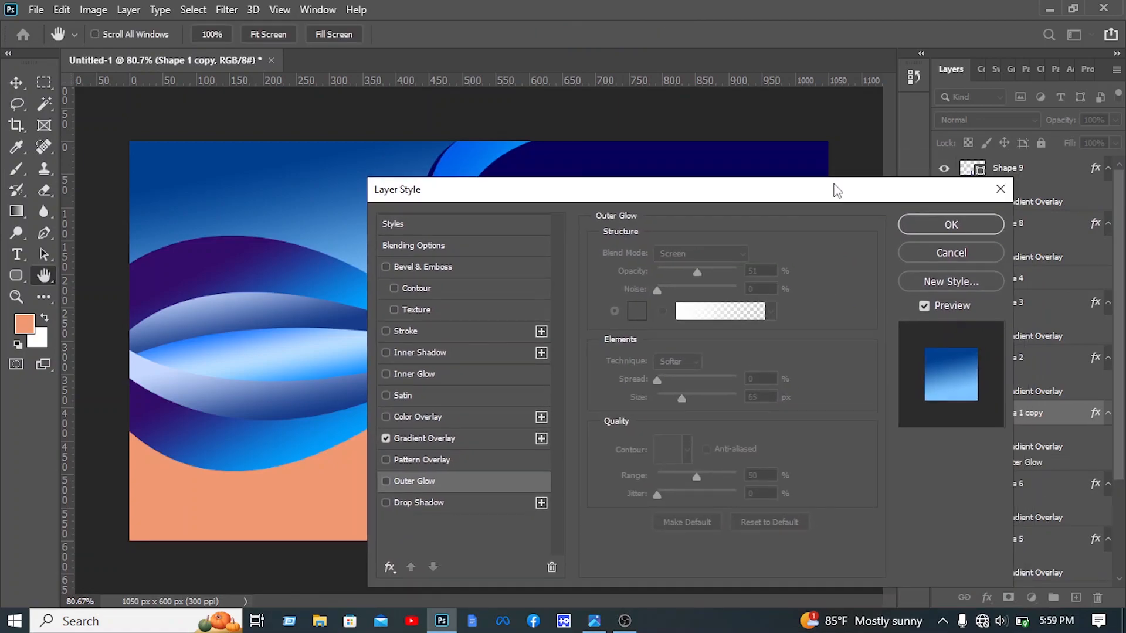
click(927, 224)
Copy the upper shape's layer style and paste it onto the lower orange shape.
right_click(1061, 424)
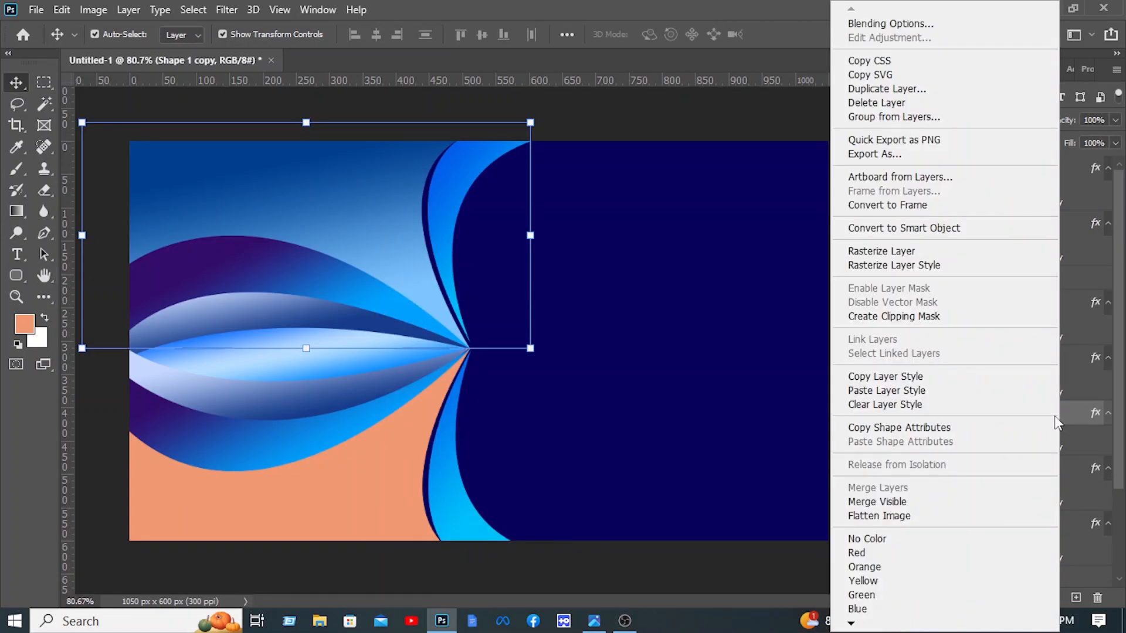
click(869, 381)
click(288, 515)
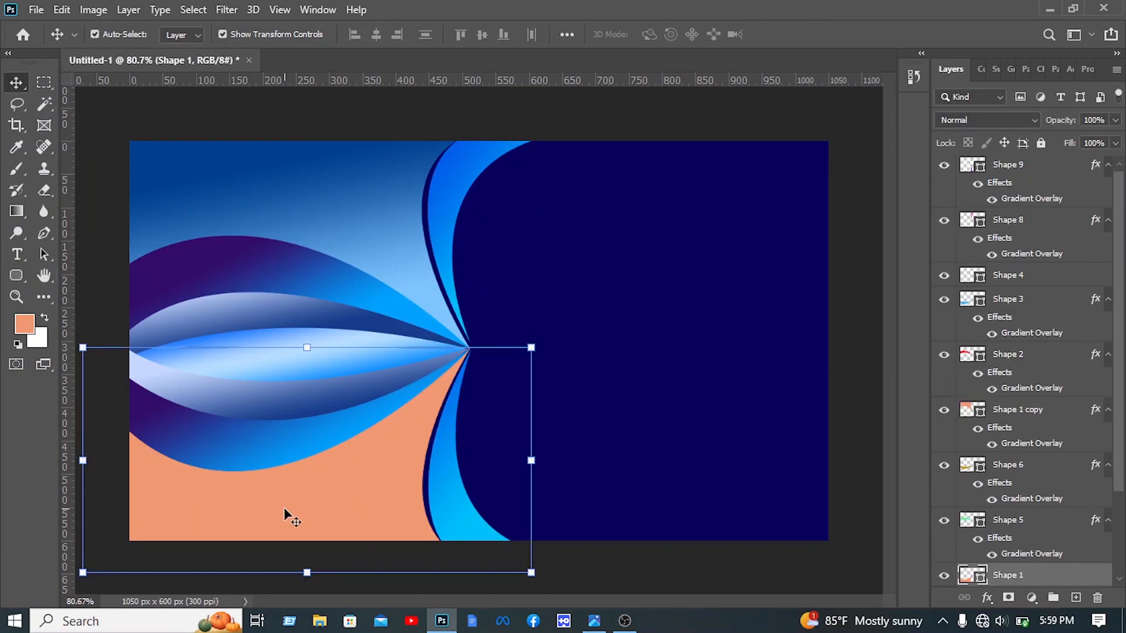
right_click(1038, 579)
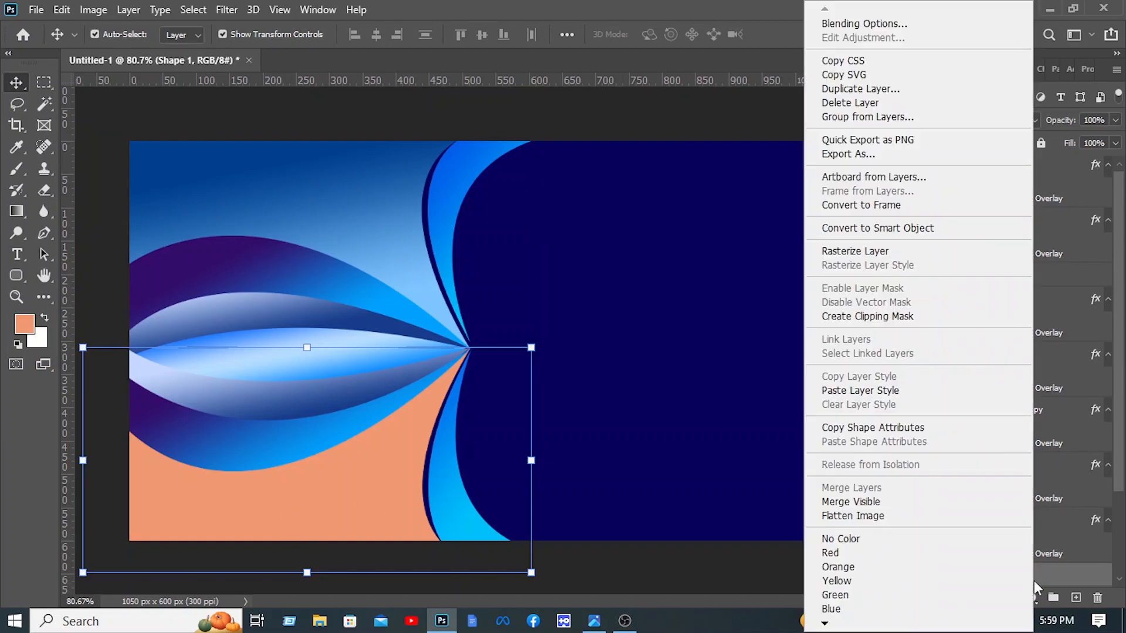
click(907, 390)
click(842, 402)
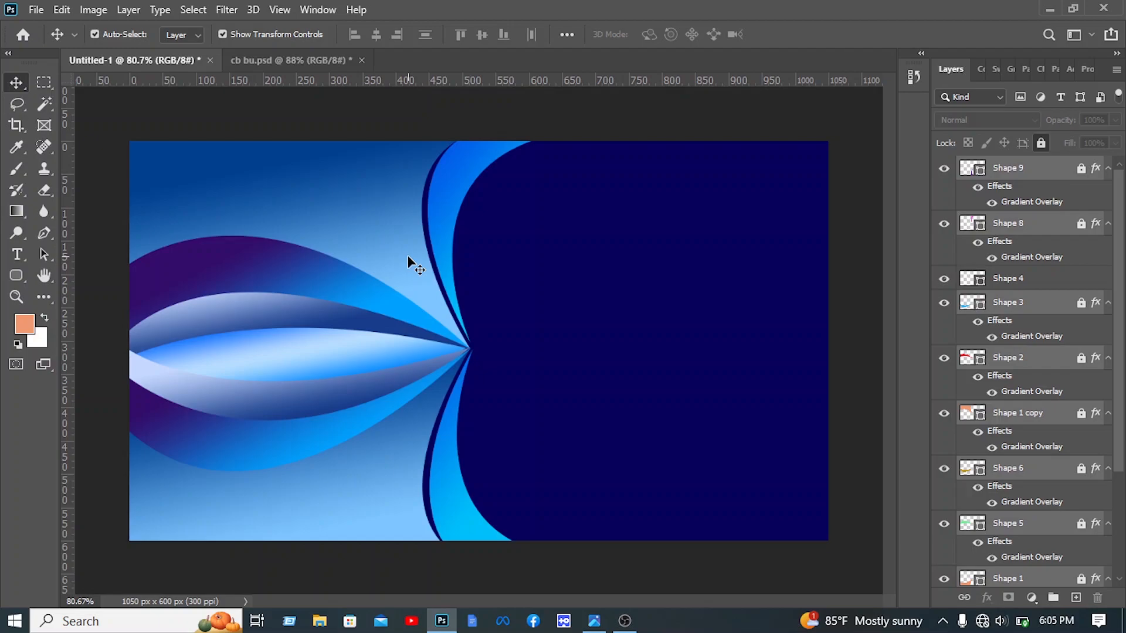
Paste the copied name and contact details into the card, move them onto the navy area and scale them down slightly.
key(ctrl+v)
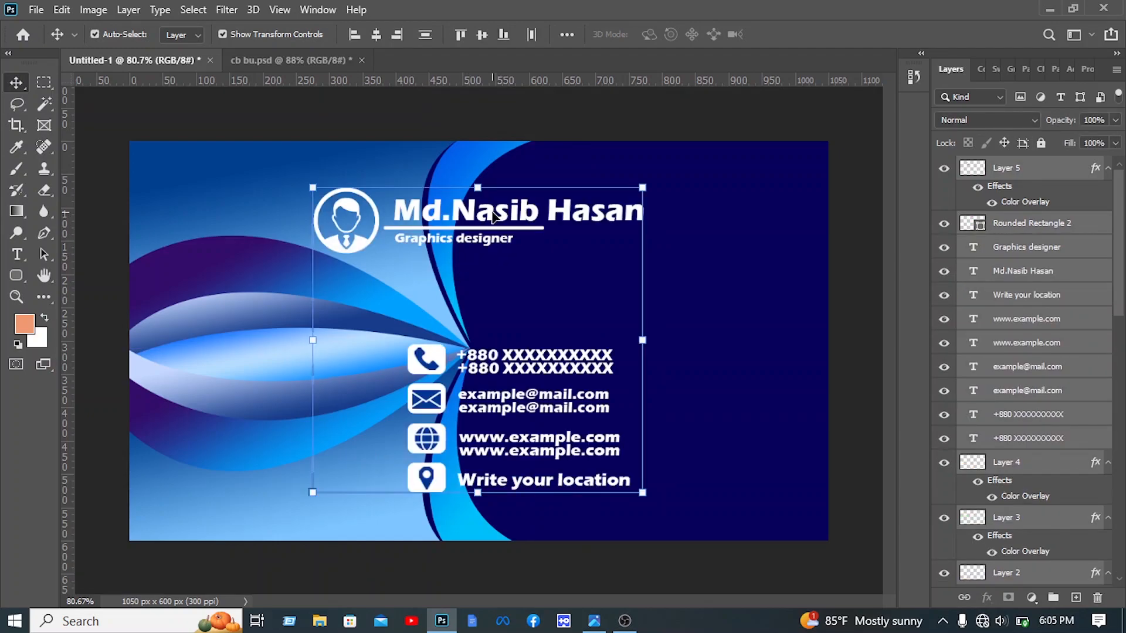
drag(485, 216, 735, 217)
drag(798, 179, 792, 185)
drag(573, 212, 583, 219)
key(Return)
Reposition the name block near the top of the navy area and shift the contact lines with their icons about 99 px left and 16 px up.
drag(714, 191, 510, 240)
drag(563, 214, 566, 207)
drag(803, 504, 587, 339)
drag(646, 362, 579, 351)
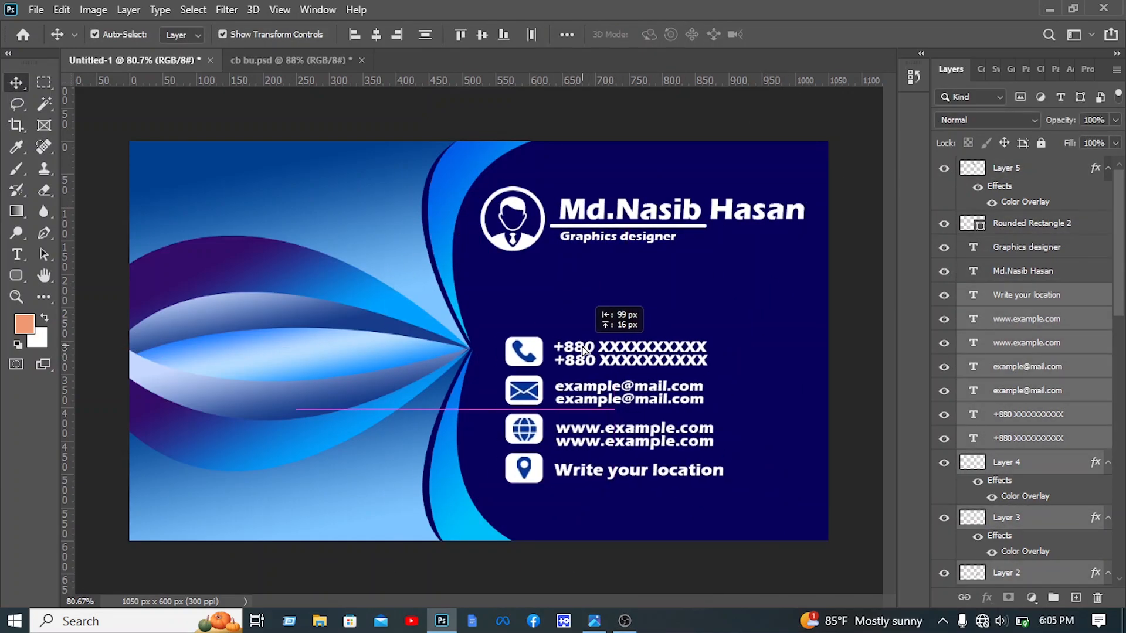
drag(727, 276, 528, 193)
drag(566, 212, 573, 212)
Deselect the card's layers and close the cb bu.psd document without saving it.
click(645, 557)
click(362, 60)
click(574, 241)
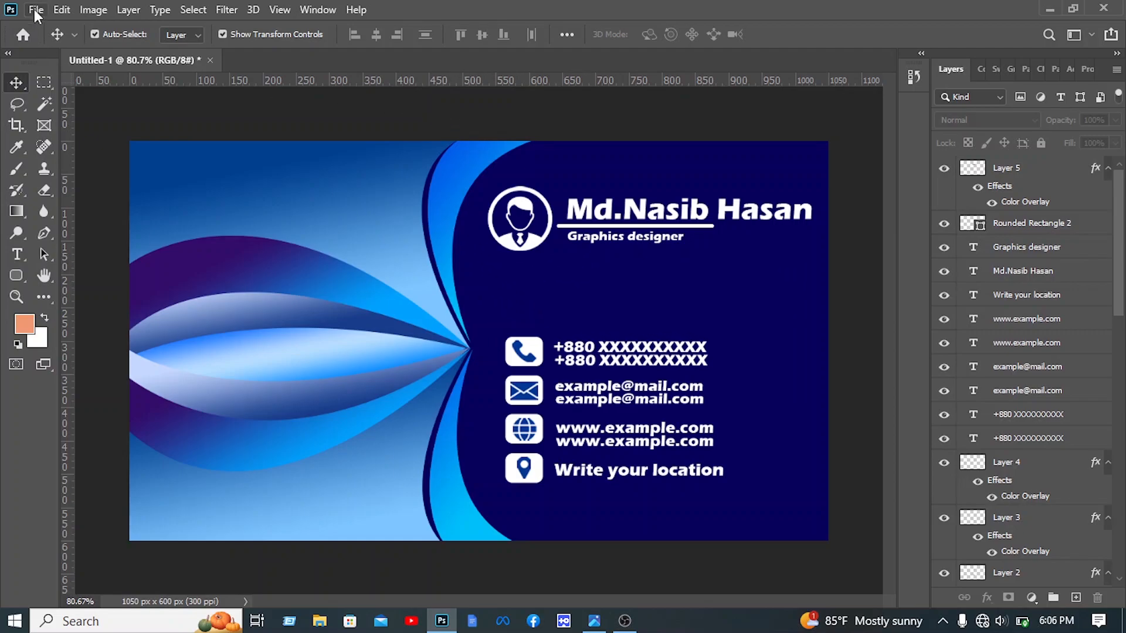
Open Nasib IT.png, bring its round logo into the card, and scale and place it over the central leaf.
key(ctrl+o)
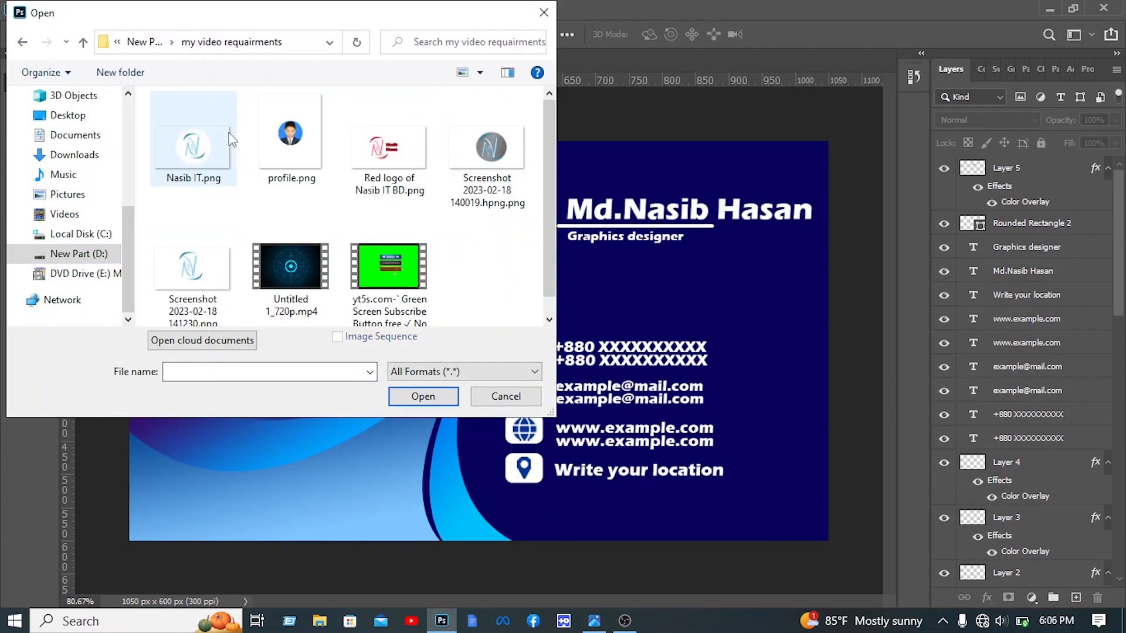
double_click(176, 120)
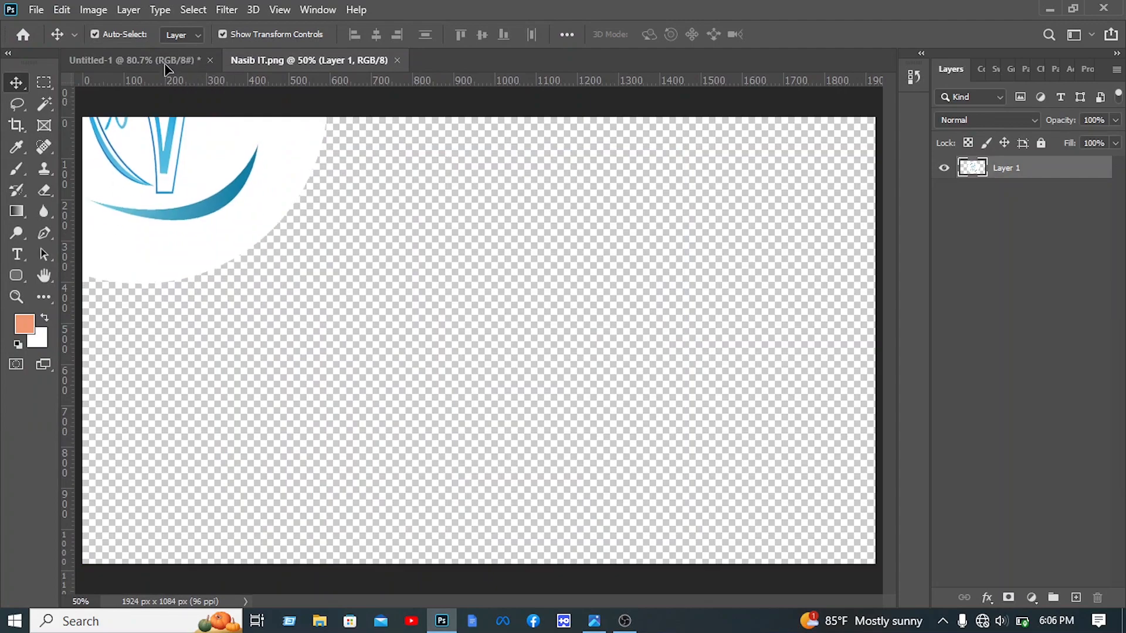
drag(164, 64, 314, 238)
drag(580, 286, 255, 286)
drag(251, 286, 276, 312)
drag(240, 318, 340, 340)
drag(293, 346, 298, 359)
click(816, 34)
Duplicate the name, underline and job title below the logo, and replace the copied name with "Nasib IT".
click(756, 118)
drag(804, 258, 315, 447)
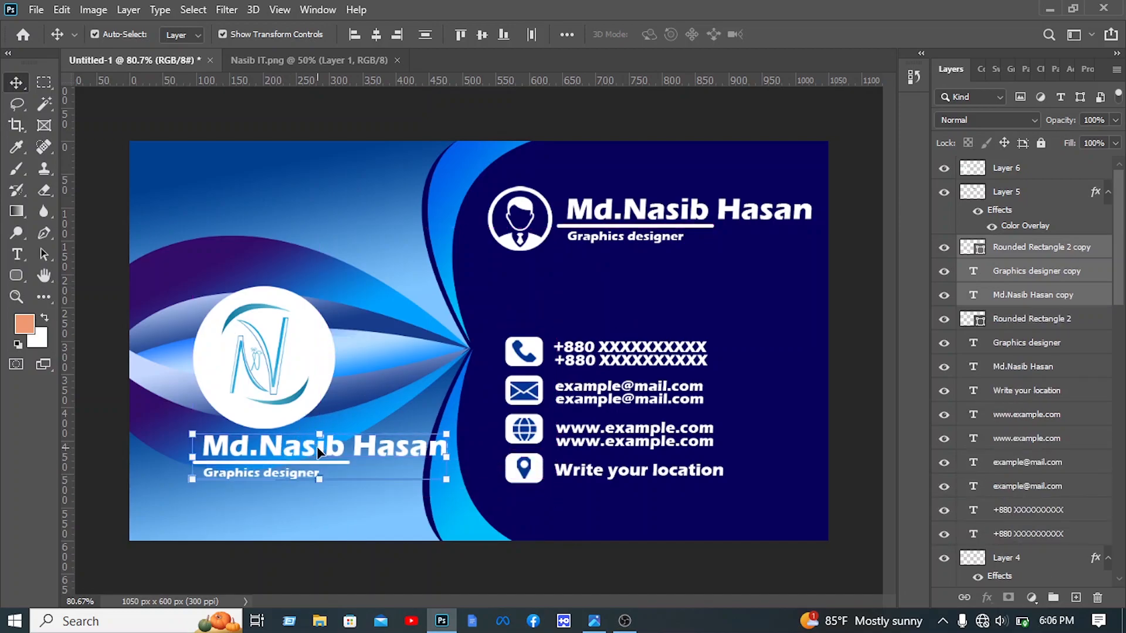
double_click(390, 441)
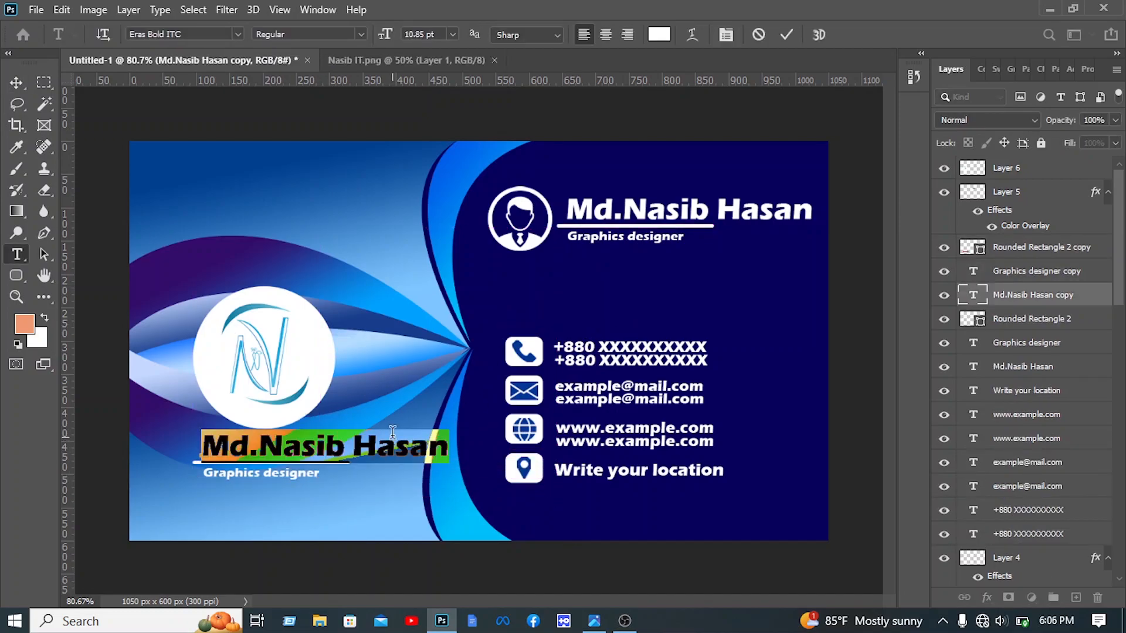
text(N)
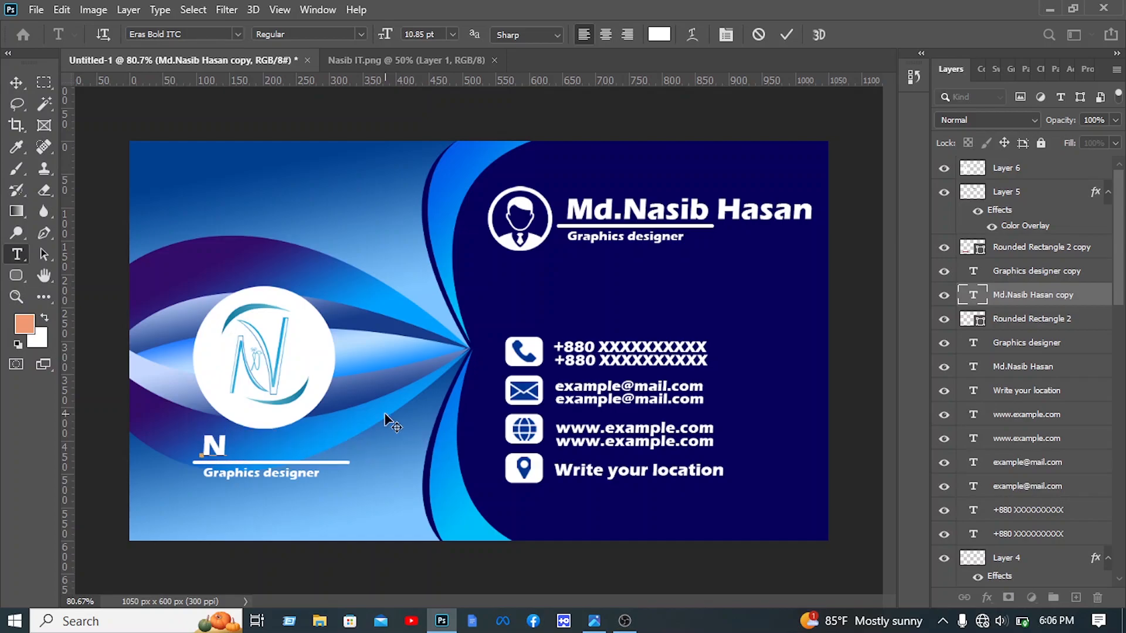
text(asib IT)
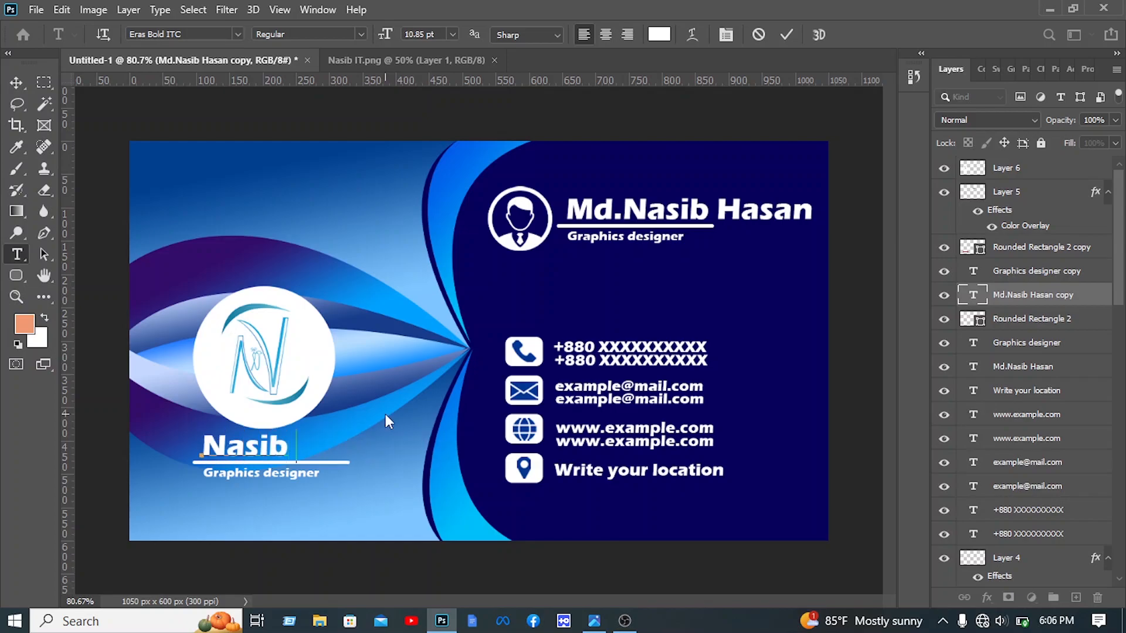
key(ctrl+Return)
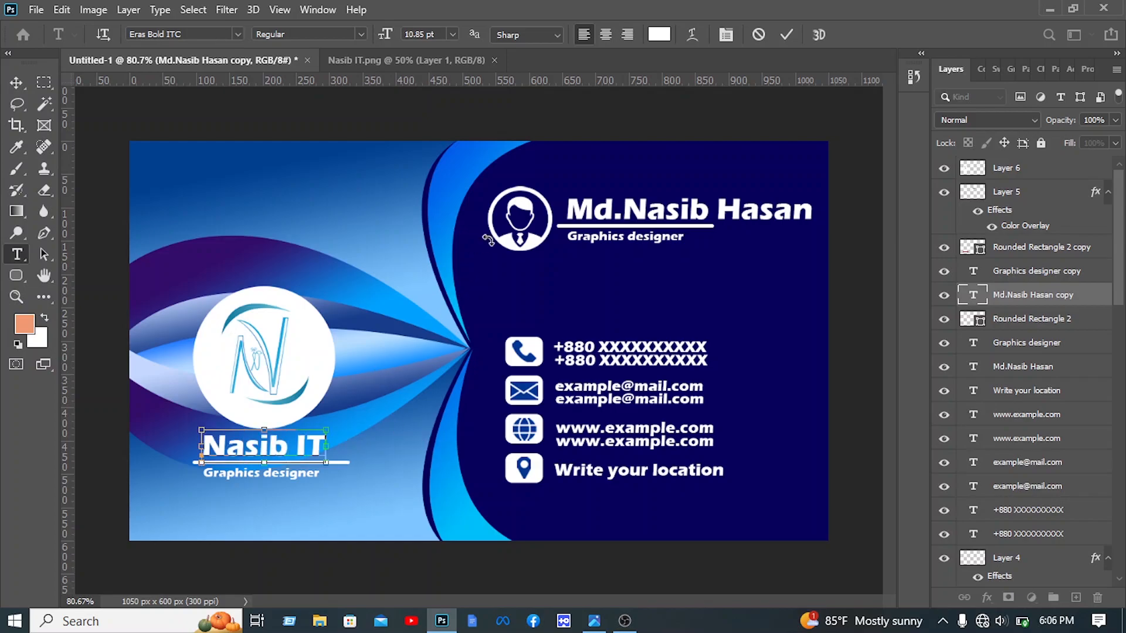
Set the color of the "Nasib IT" text to dark blue 003a91 and commit the text edit.
key(ctrl+a)
click(659, 35)
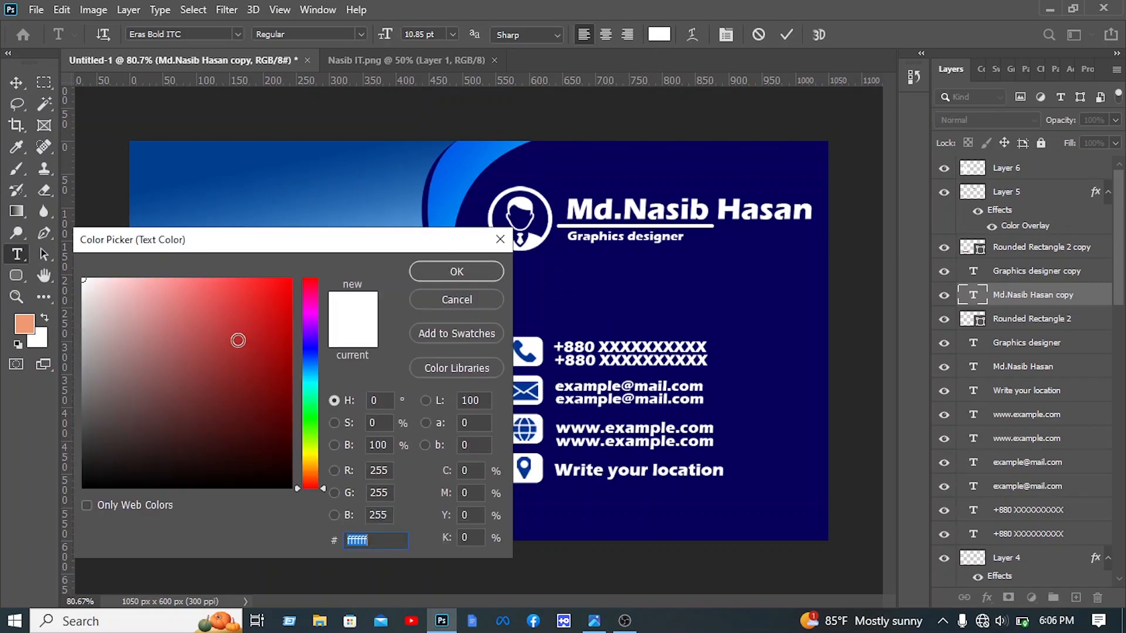
click(310, 361)
mouse_move(275, 326)
mouse_down()
mouse_move(292, 281)
mouse_move(290, 364)
mouse_up()
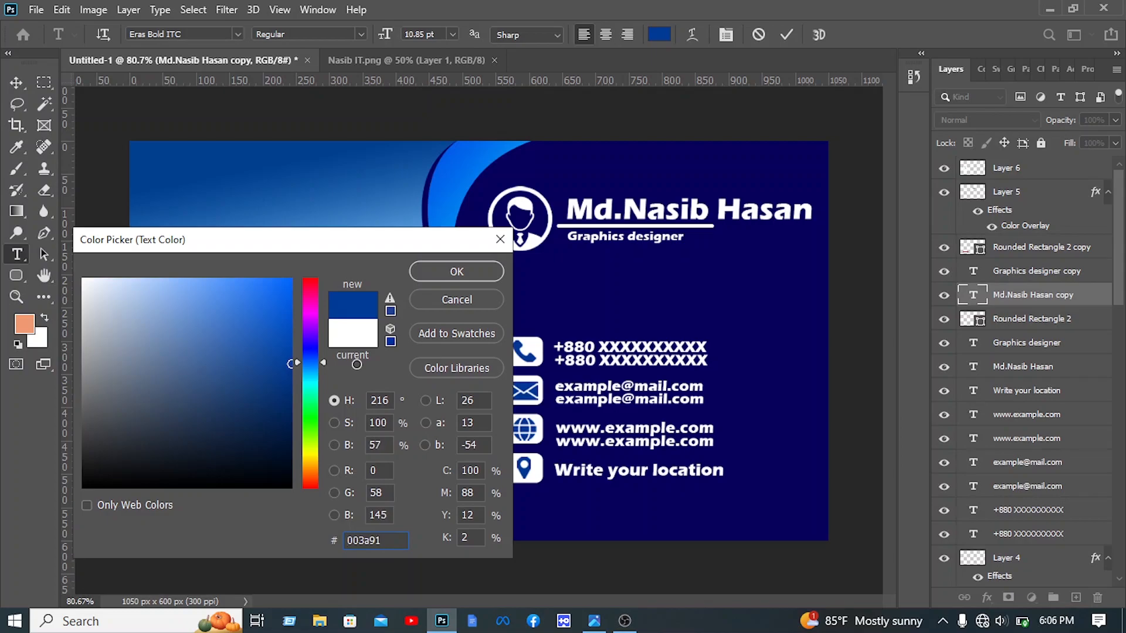
click(489, 269)
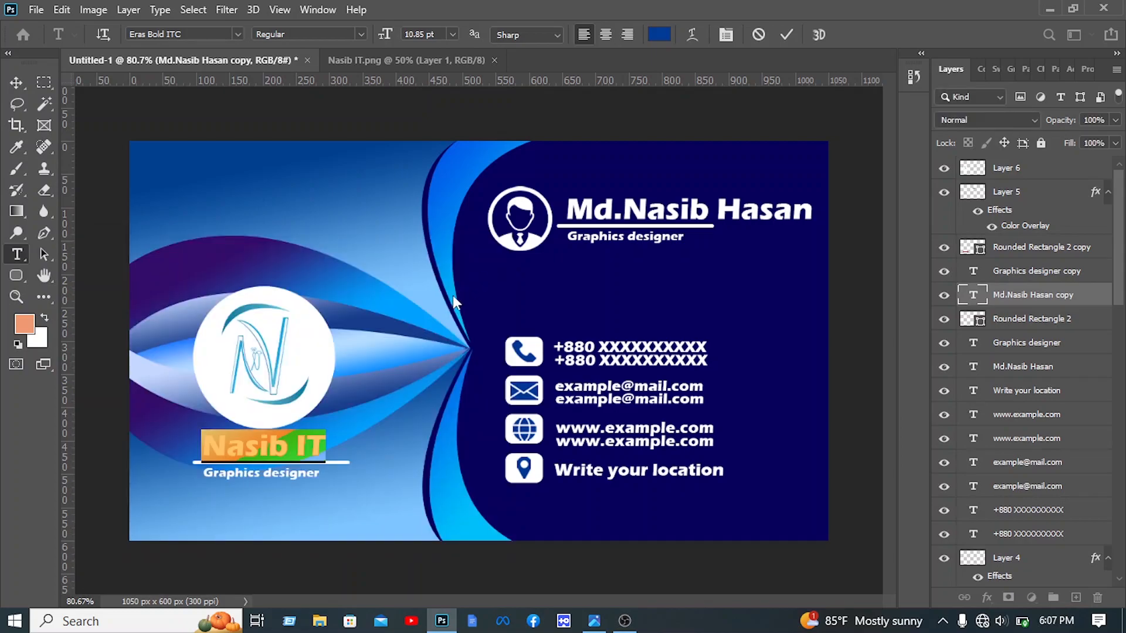
click(788, 33)
key(v)
Recolor the underline beneath "Nasib IT" to the dark blue 003c97, sampled from the card.
click(335, 463)
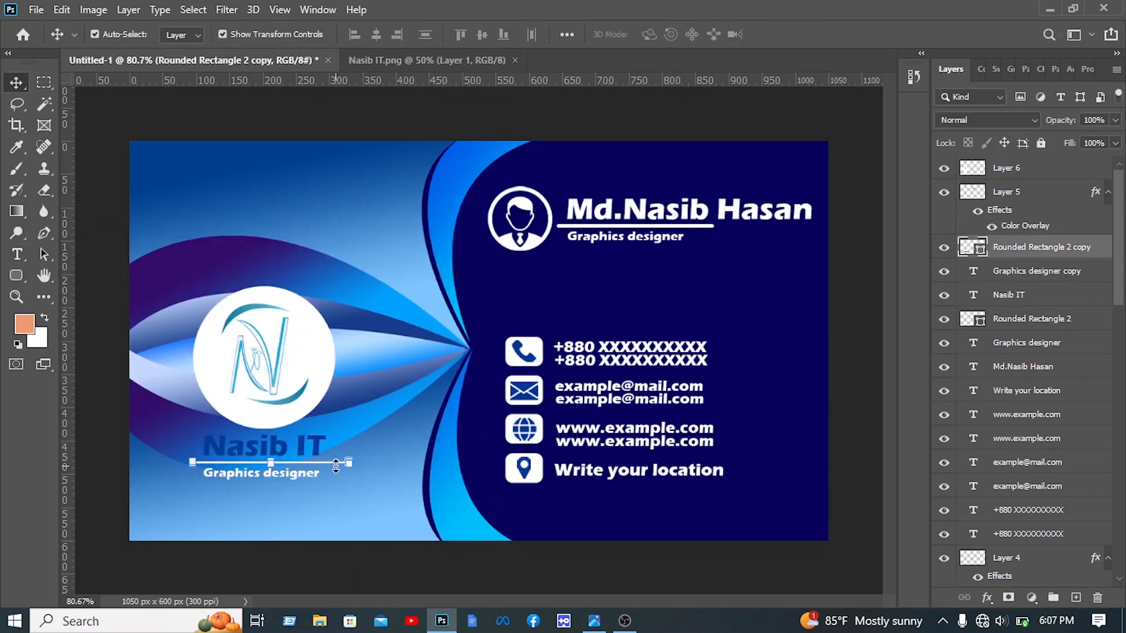
double_click(964, 247)
drag(354, 247, 788, 262)
click(304, 447)
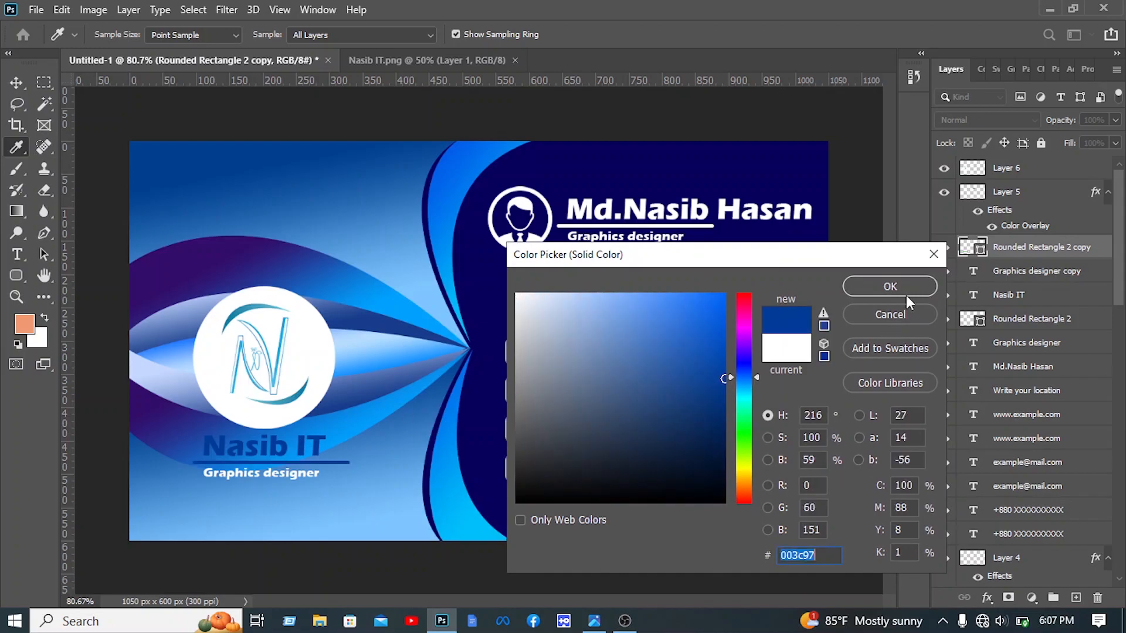
click(918, 287)
key(v)
Replace the copied "Graphics designer" text below the logo with "An IT based company".
click(809, 226)
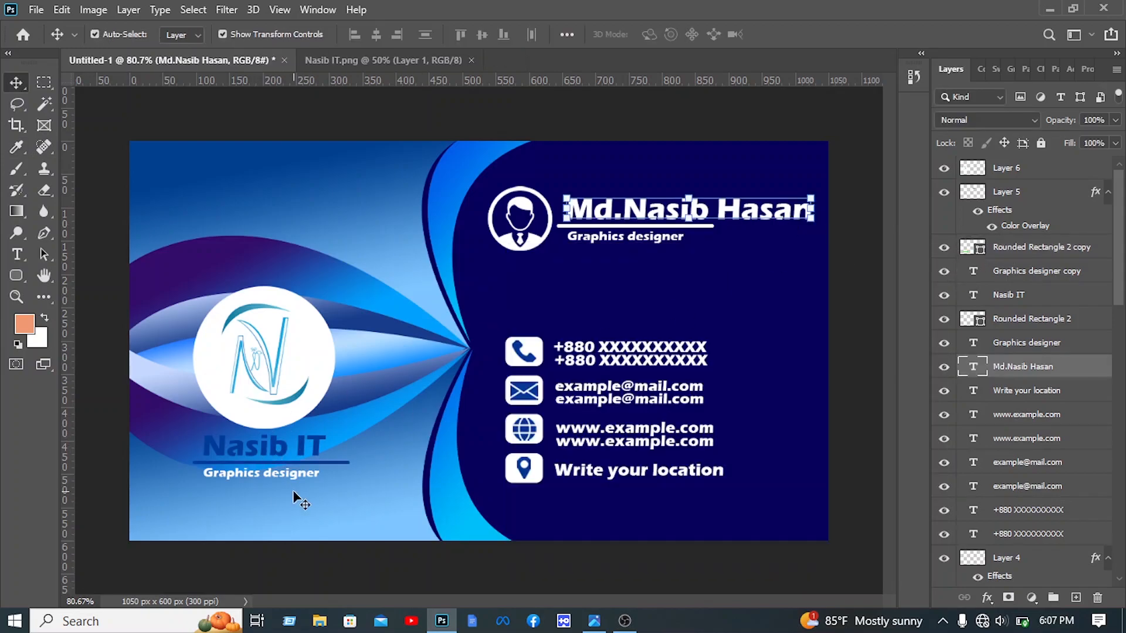
click(293, 478)
double_click(293, 478)
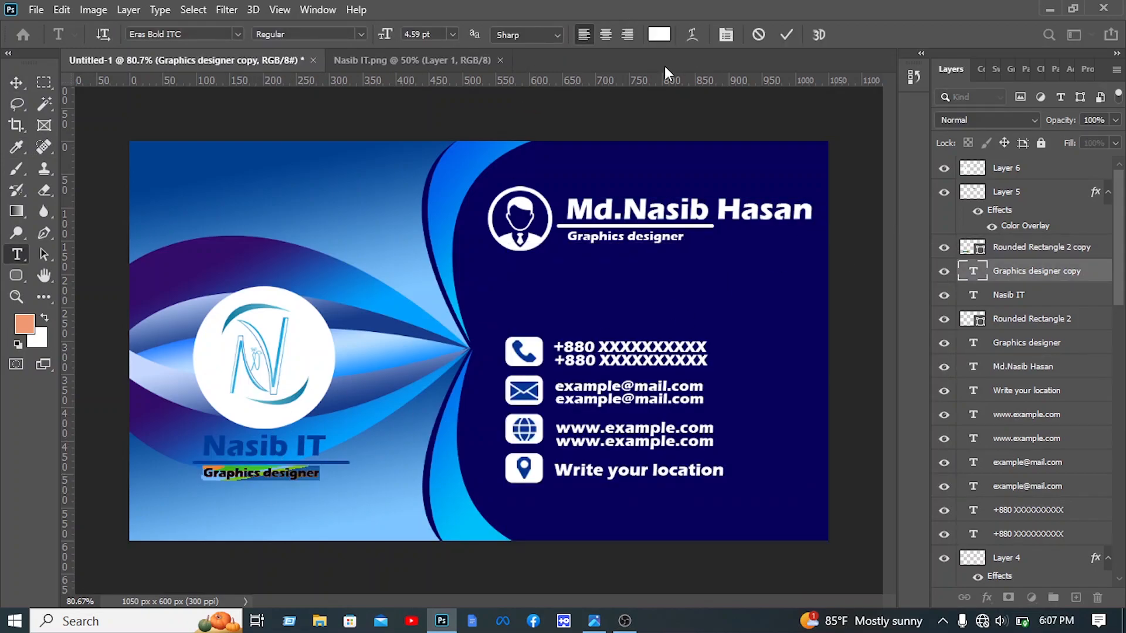
text(An)
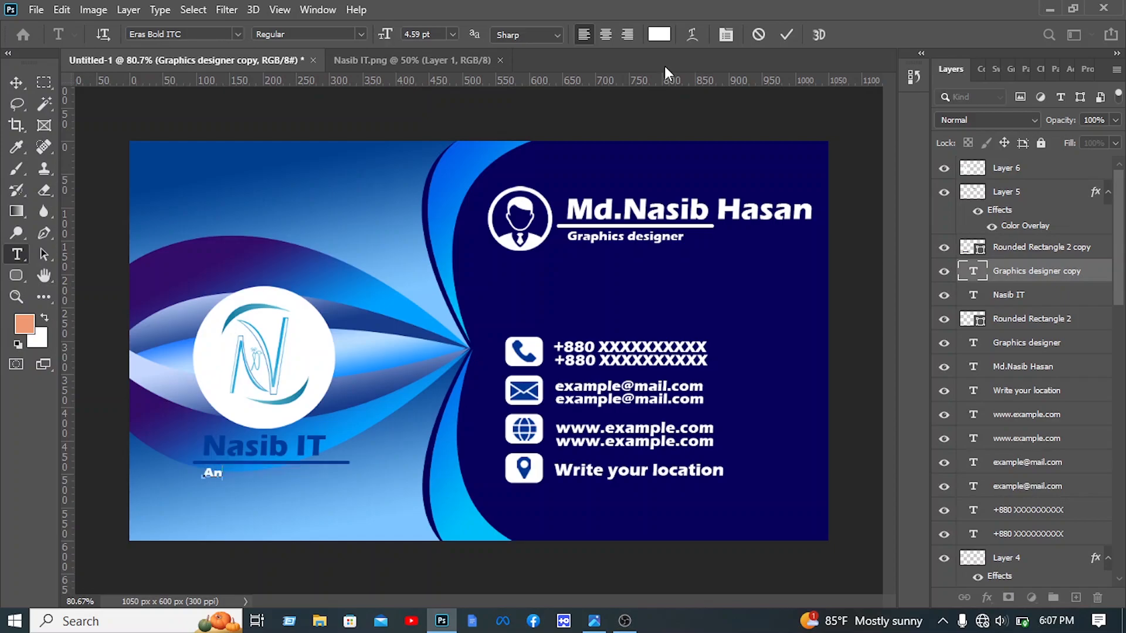
text( IT based company)
Recolor the "An IT based company" text with the dark blue sampled from the "Nasib IT" text.
key(ctrl+a)
click(662, 40)
click(275, 445)
key(Return)
Draw a rounded rectangle 216 × 85 px with a 10 px corner radius beside the logo circle and fill it white.
click(16, 275)
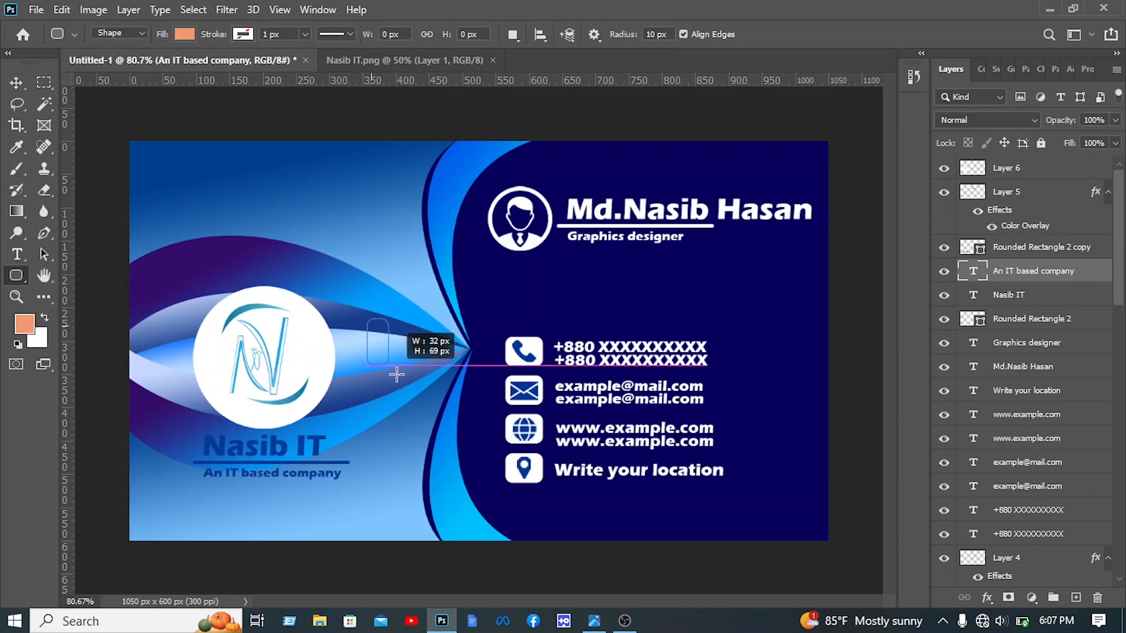
click(184, 34)
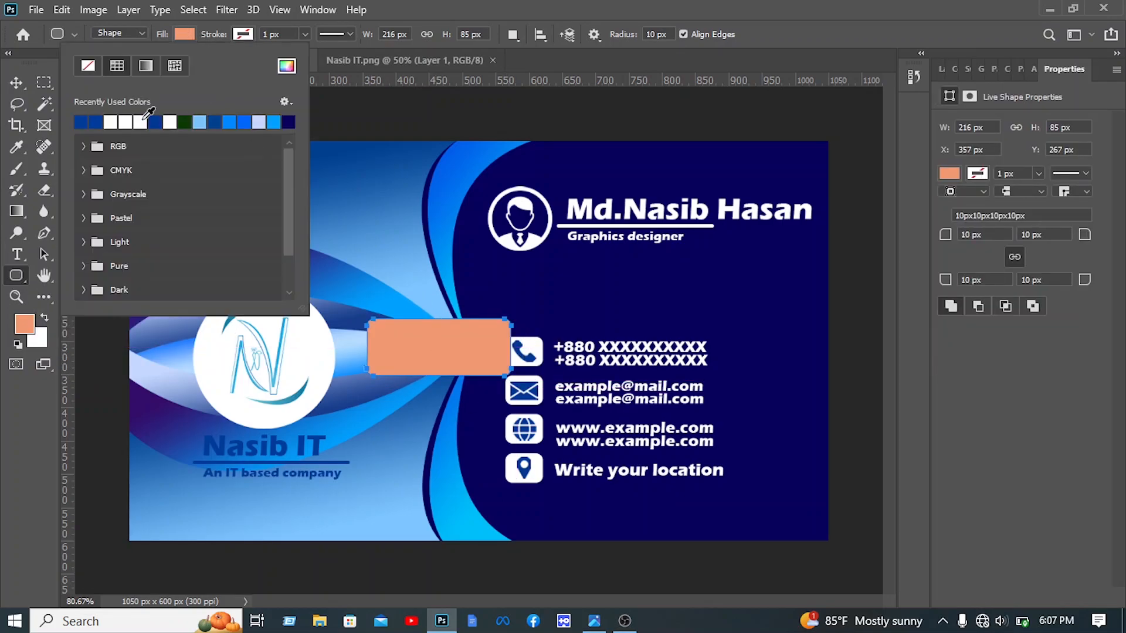
click(153, 120)
click(16, 83)
Shift the white rounded rectangle and the logo circle to sit side by side within the waves, and scale them to fit.
mouse_move(441, 354)
mouse_down()
mouse_move(424, 369)
mouse_move(367, 362)
mouse_move(423, 358)
mouse_up()
shift+click(264, 357)
mouse_move(375, 364)
mouse_down()
mouse_move(380, 352)
mouse_move(369, 372)
mouse_up()
click(815, 35)
Move the "Nasib IT" text, underline and tagline onto the white rectangle and raise their layers to the top of the stack.
drag(370, 482, 370, 344)
click(945, 69)
drag(1025, 245, 1038, 162)
Resize the "Nasib IT" text, underline and tagline to fit inside the white rounded rectangle.
drag(443, 354, 411, 353)
drag(360, 345, 417, 357)
key(Return)
click(400, 254)
click(400, 365)
click(401, 358)
click(814, 34)
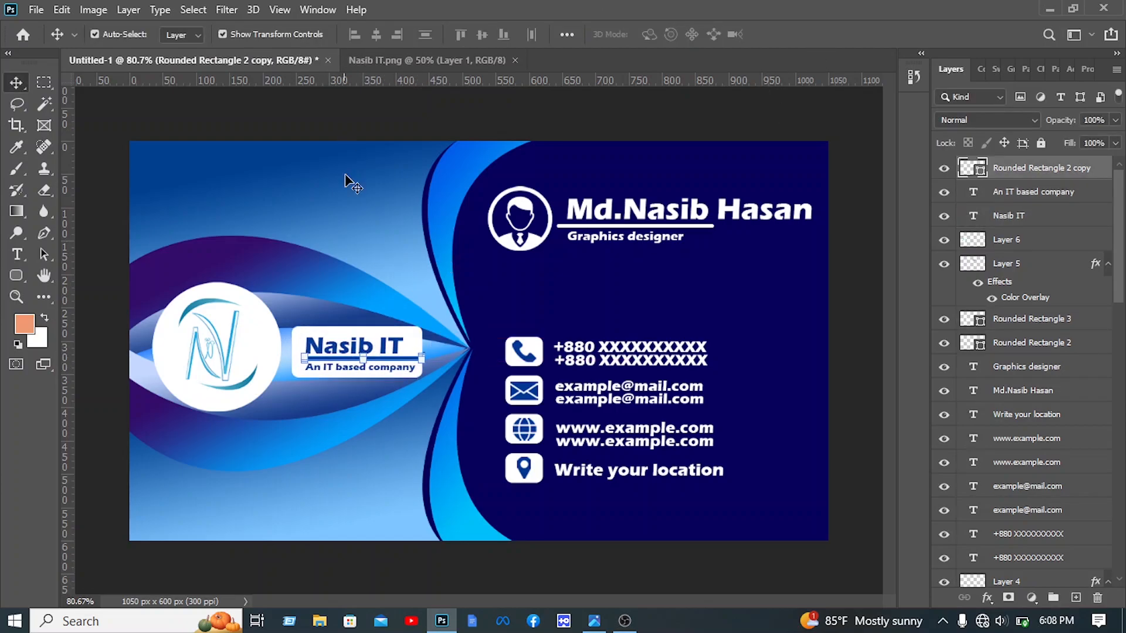
click(344, 139)
drag(357, 331, 352, 363)
key(ctrl+z)
drag(394, 407, 370, 303)
click(370, 320)
click(790, 34)
click(790, 117)
Lock the white rounded rectangle layer and nudge the "Nasib IT" text, underline and tagline slightly up and left within it.
click(1031, 318)
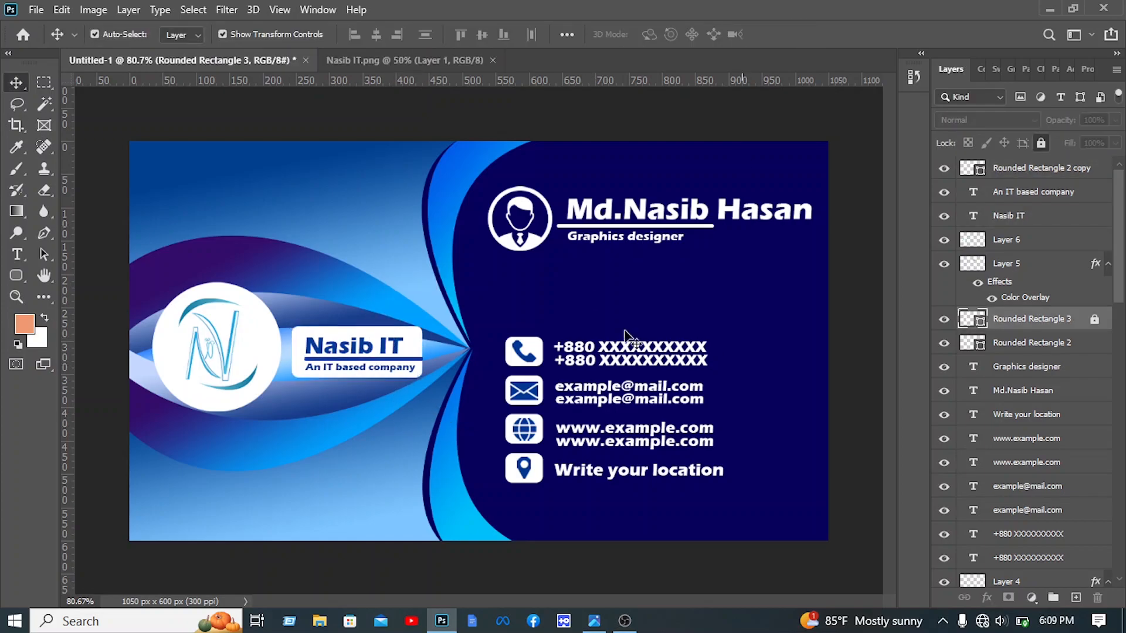
click(1041, 143)
drag(394, 408, 370, 303)
drag(363, 346, 358, 341)
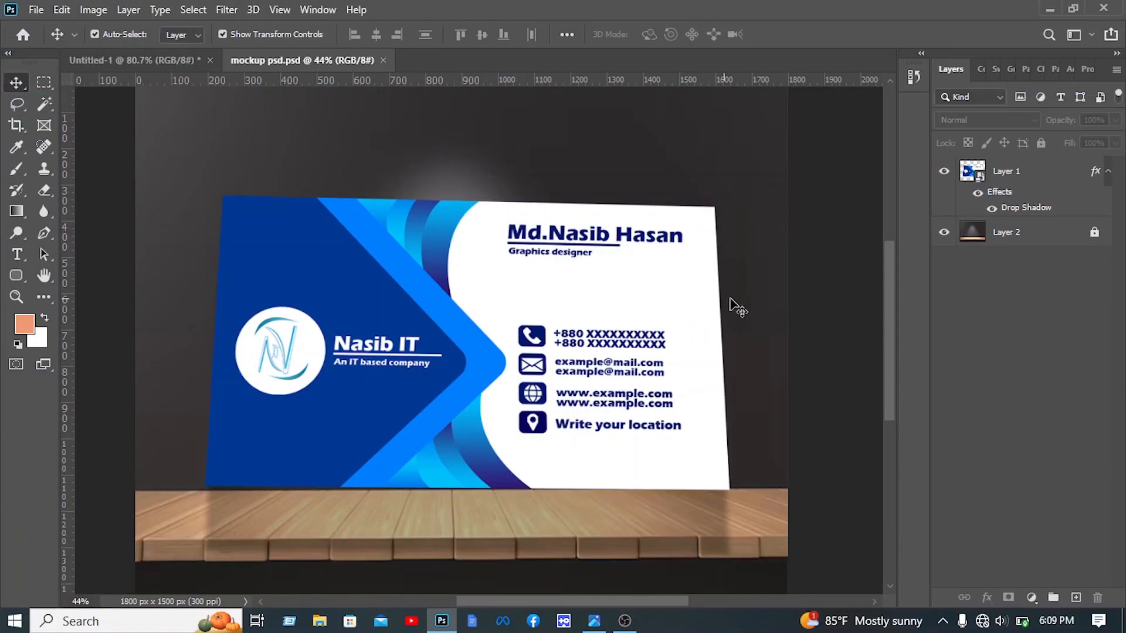
Open the card's smart object in mockup psd.psd and delete the old card artwork from it.
double_click(975, 176)
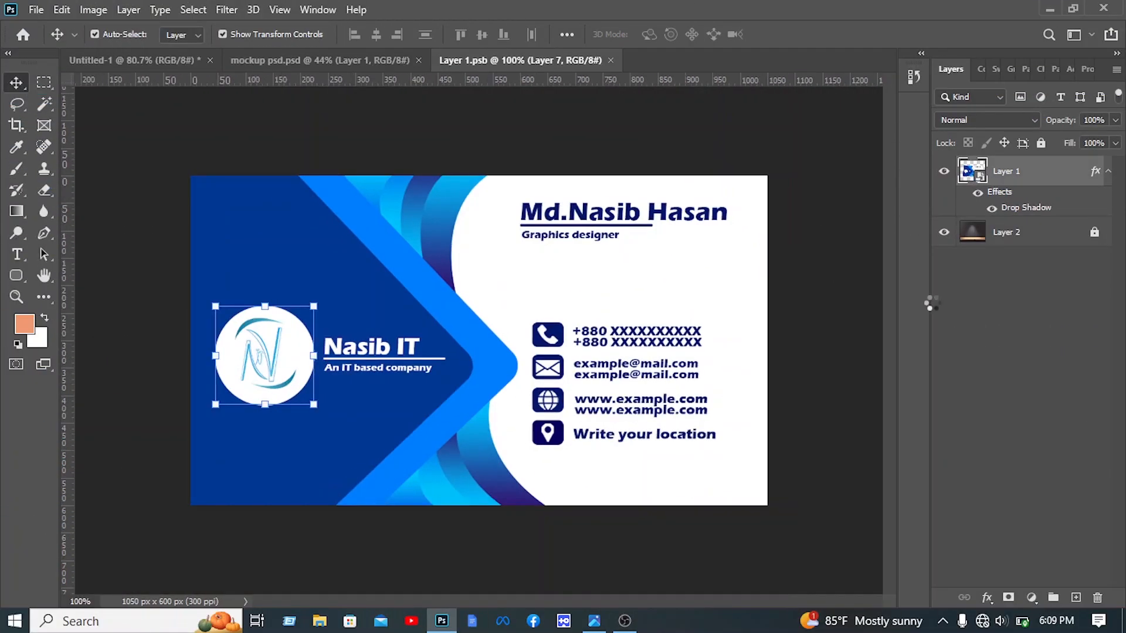
drag(53, 35, 52, 34)
key(Delete)
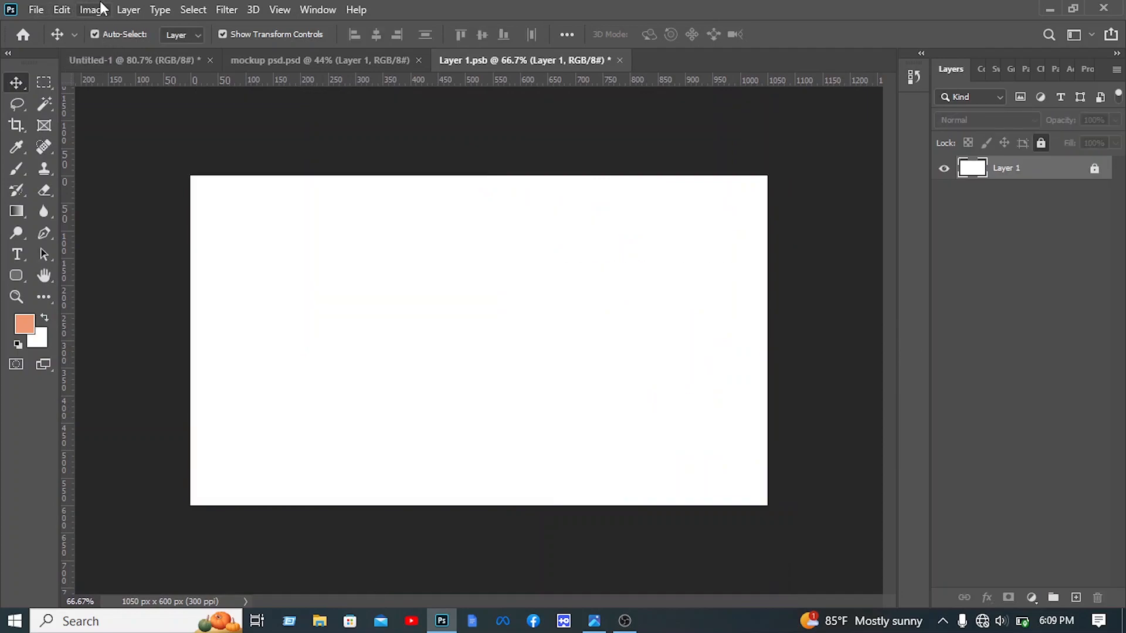
Return to the Untitled-1 business card and unlock its locked artwork layers.
click(127, 60)
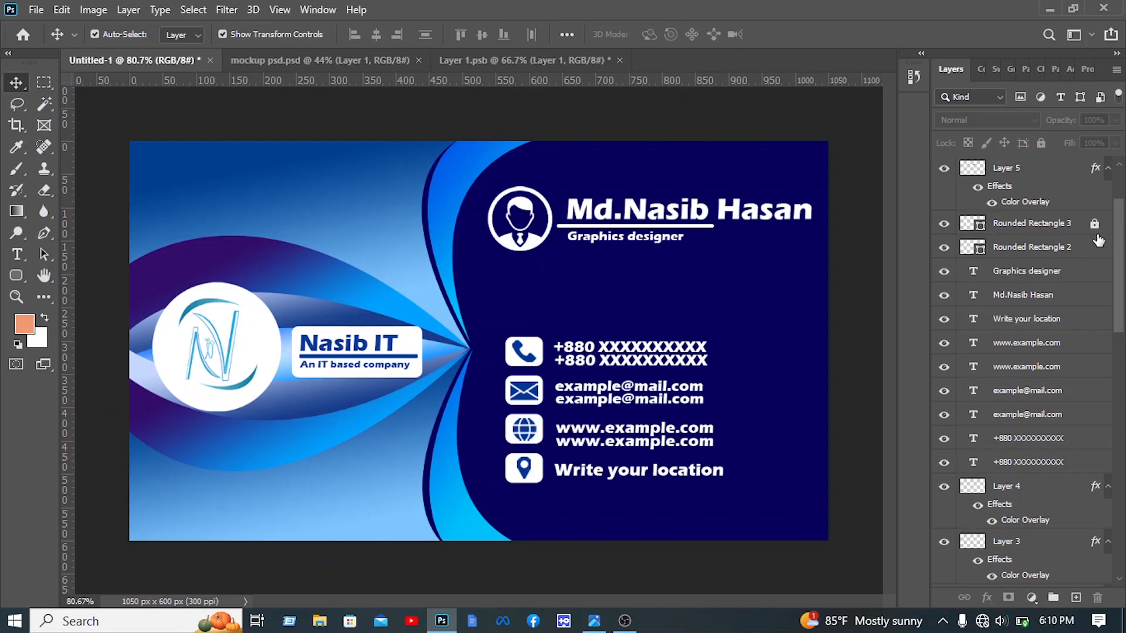
scroll(1095, 229, down, 10)
click(1084, 308)
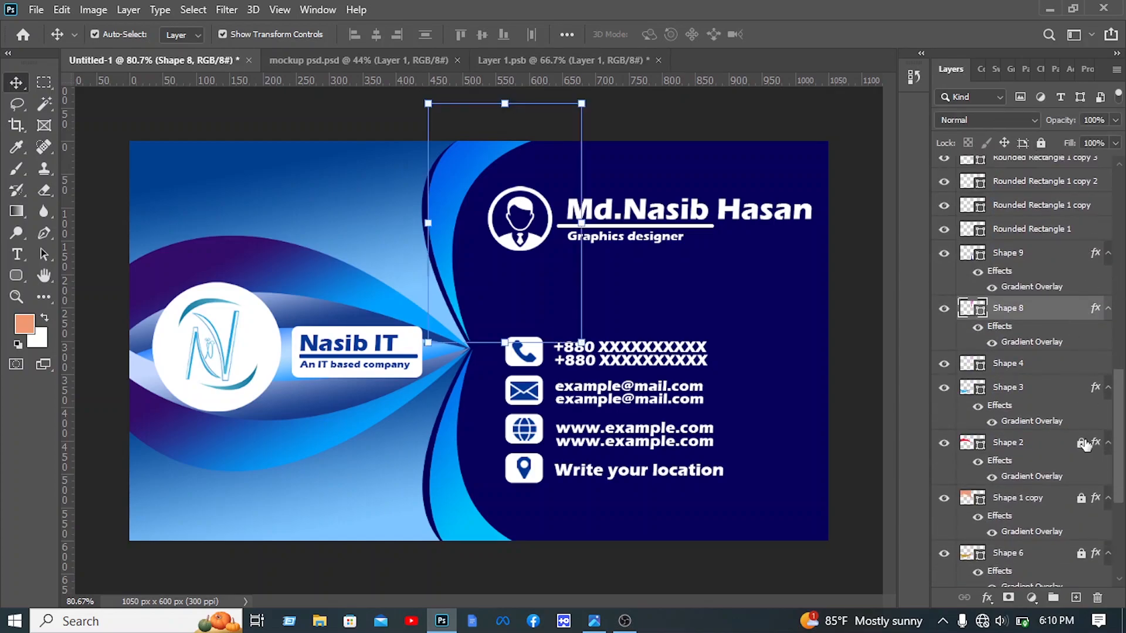
scroll(1082, 554, down, 5)
Select all the business card artwork, transfer it into Layer 1.psb and fit it to the canvas.
drag(826, 533, 2, 2)
drag(302, 207, 417, 265)
drag(387, 205, 425, 264)
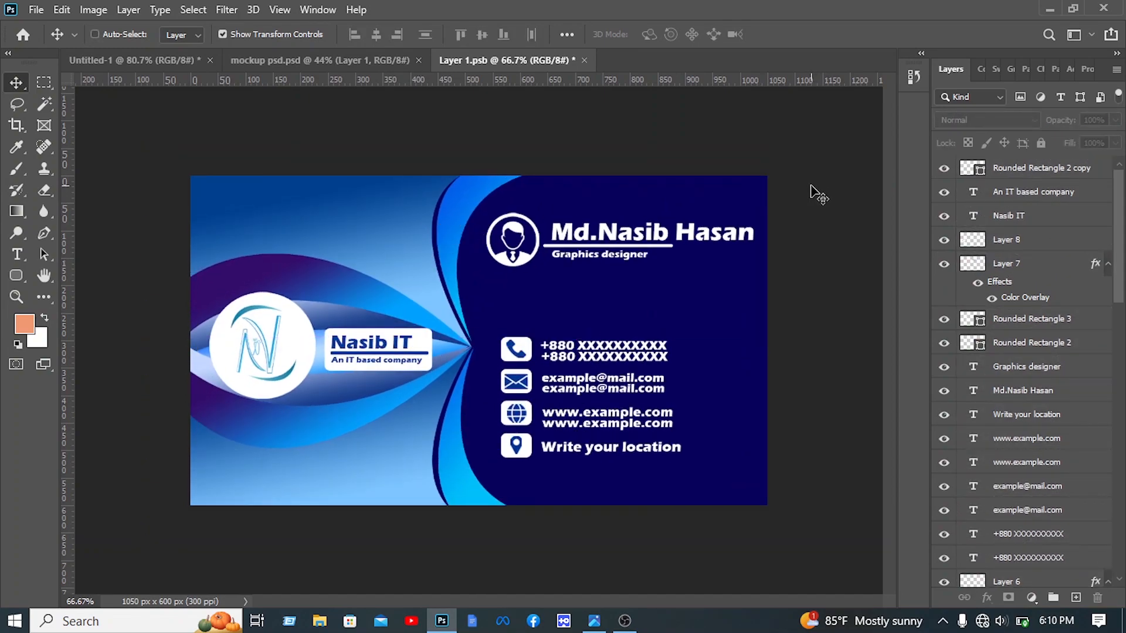
Save and close the Layer 1.psb smart object to update the mockup with the new card, and inspect it.
key(ctrl+s)
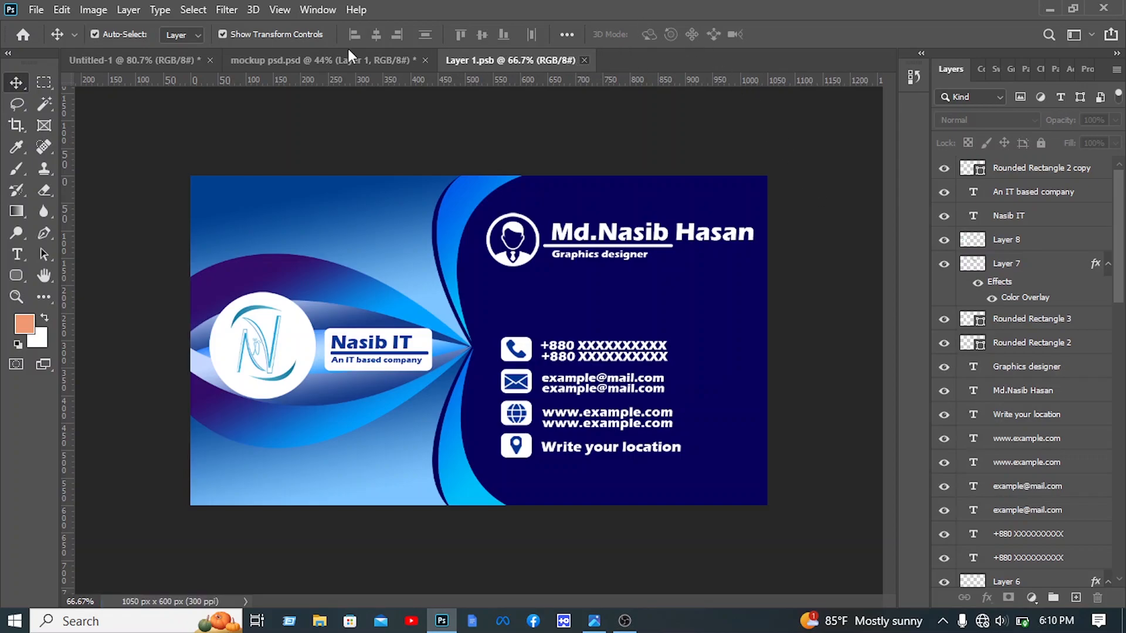
key(ctrl+w)
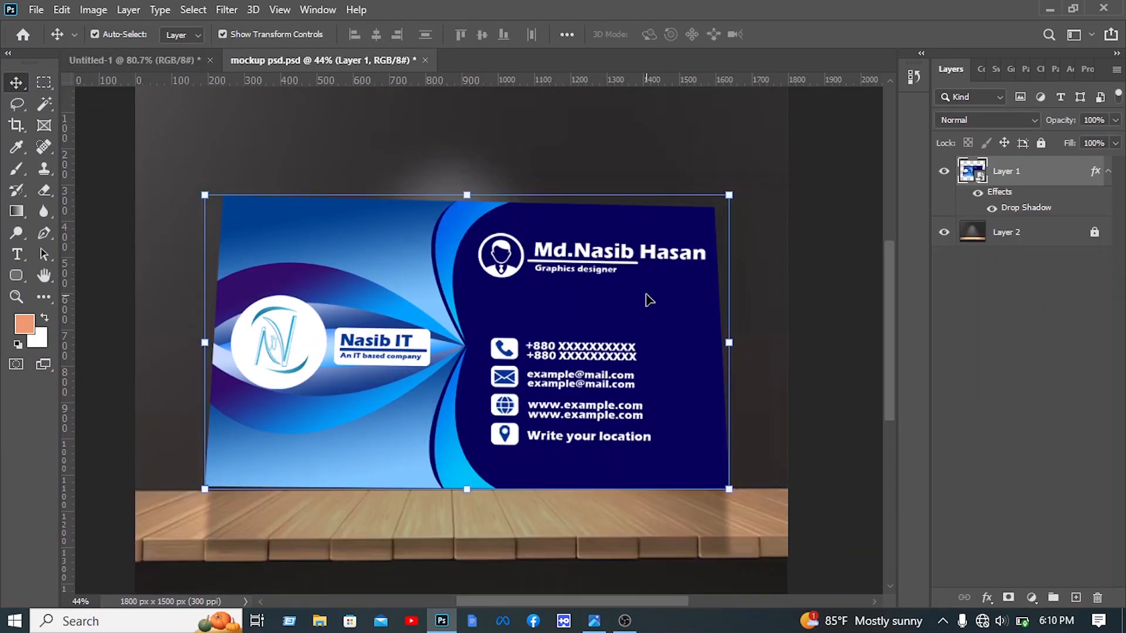
scroll(649, 300, up, 2)
scroll(589, 366, left, 2)
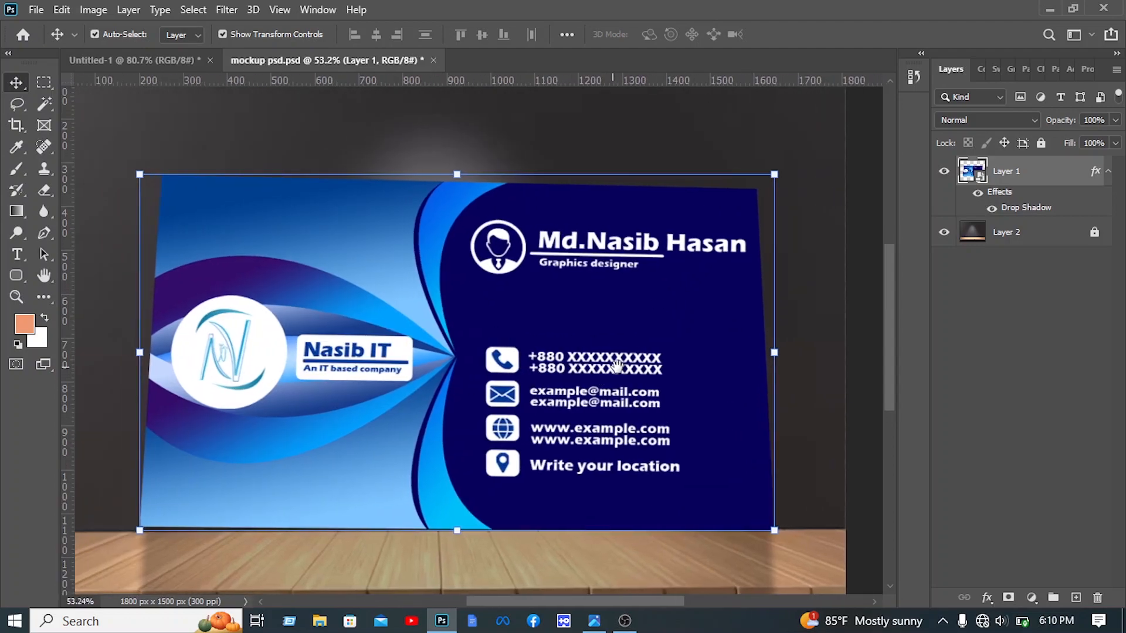